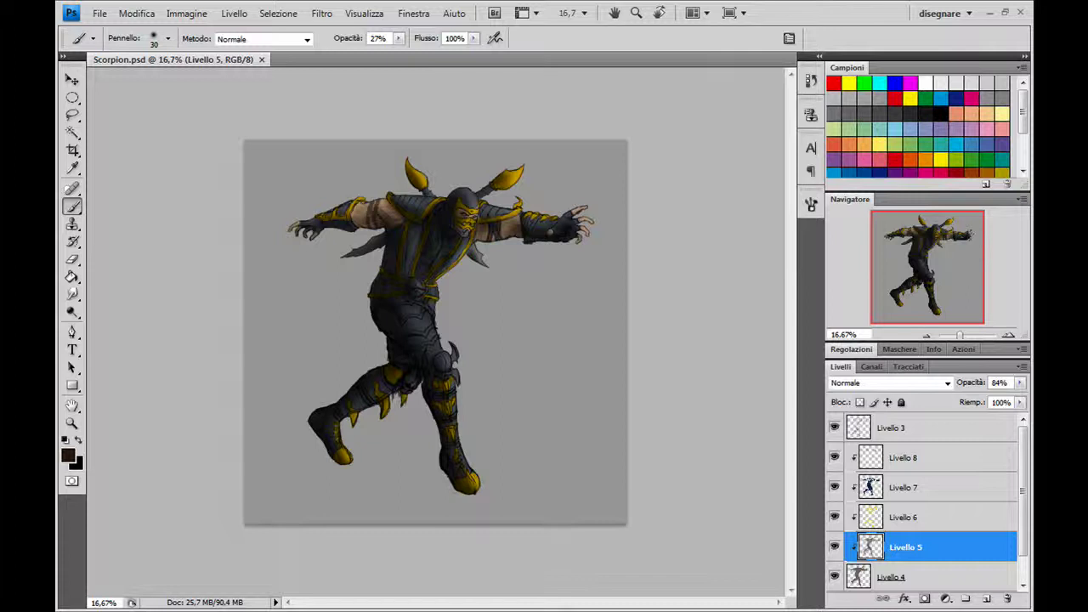
Toggle the Livello 6 colour layer off and on, then dismiss the image adjustments unused
{"action": "left_click", "coordinate": [926, 430]}
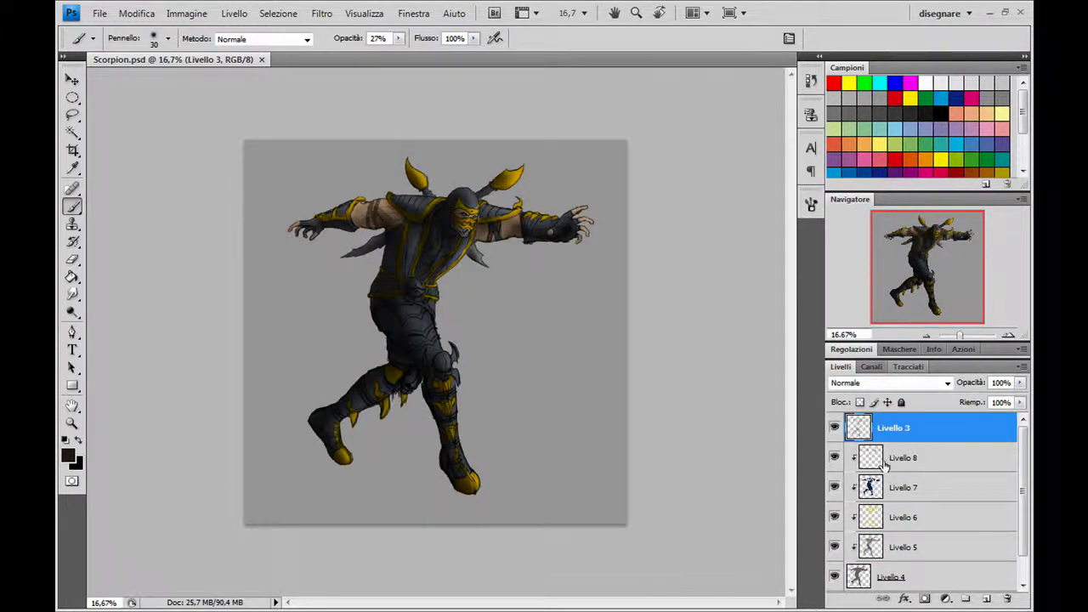
{"action": "left_click", "coordinate": [922, 520]}
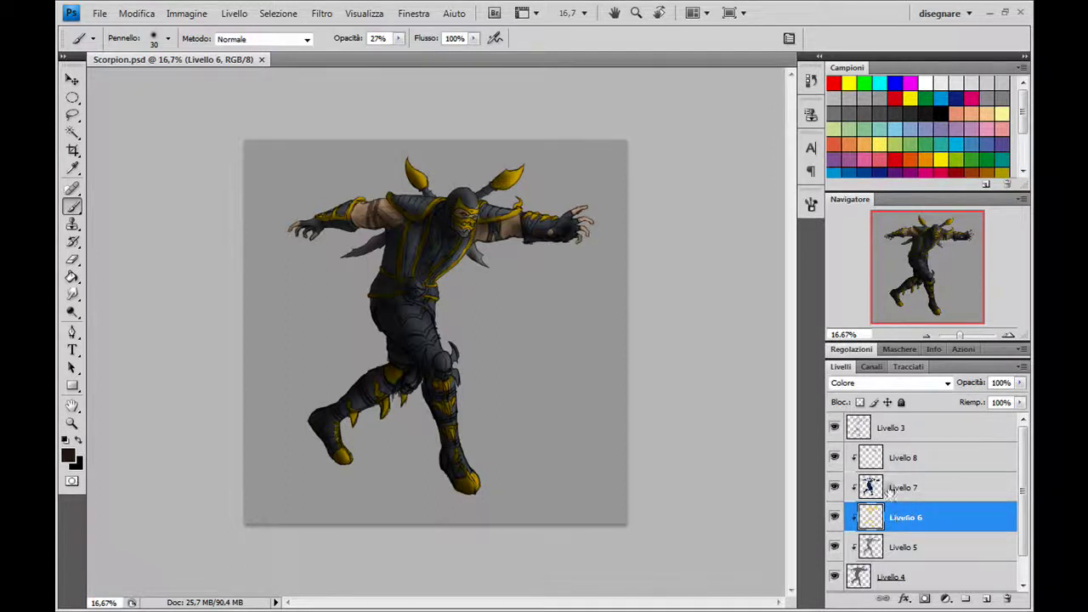
{"action": "left_click", "coordinate": [833, 516]}
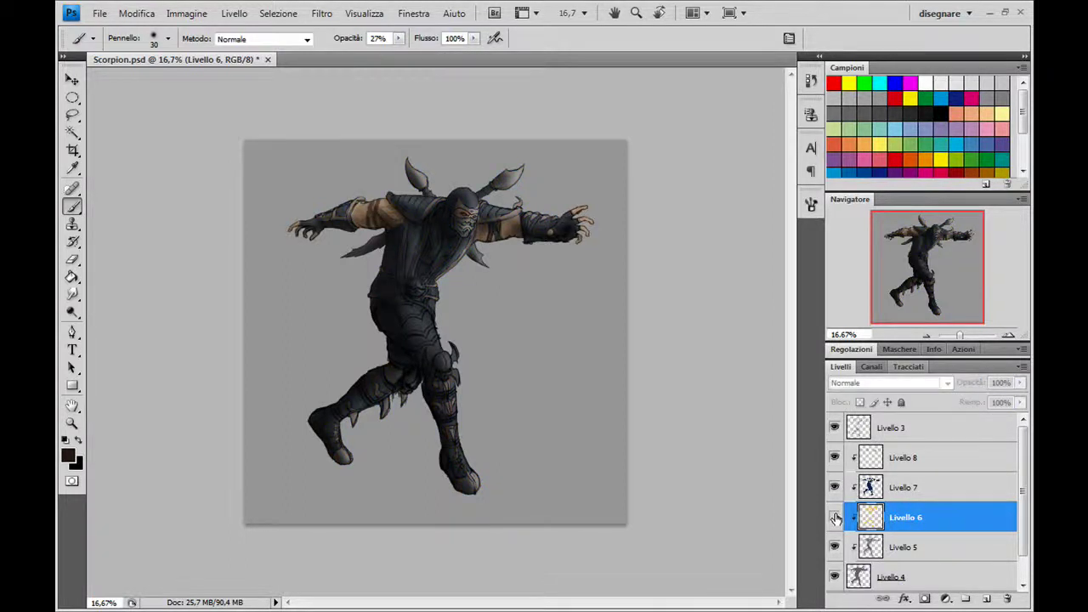
{"action": "left_click", "coordinate": [834, 516]}
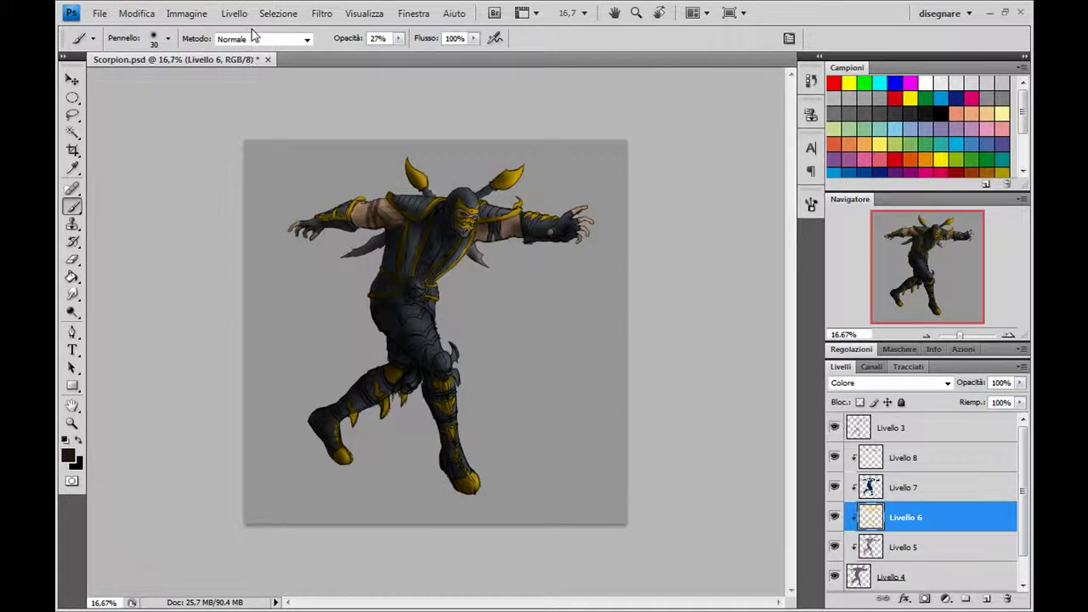
{"action": "left_click", "coordinate": [195, 14]}
{"action": "mouse_move", "coordinate": [201, 53]}
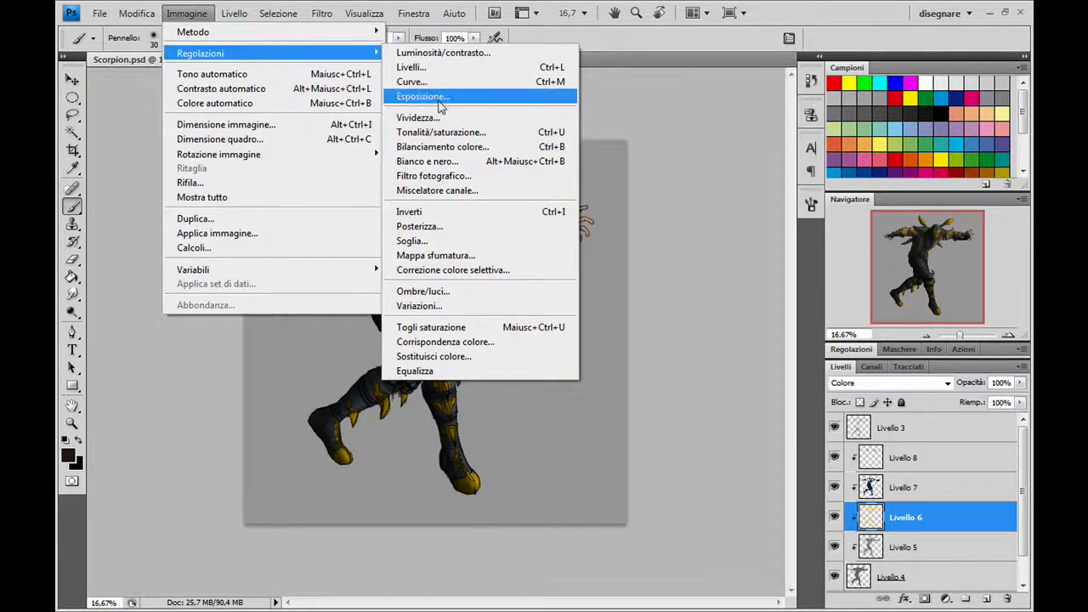
{"action": "left_click", "coordinate": [589, 36]}
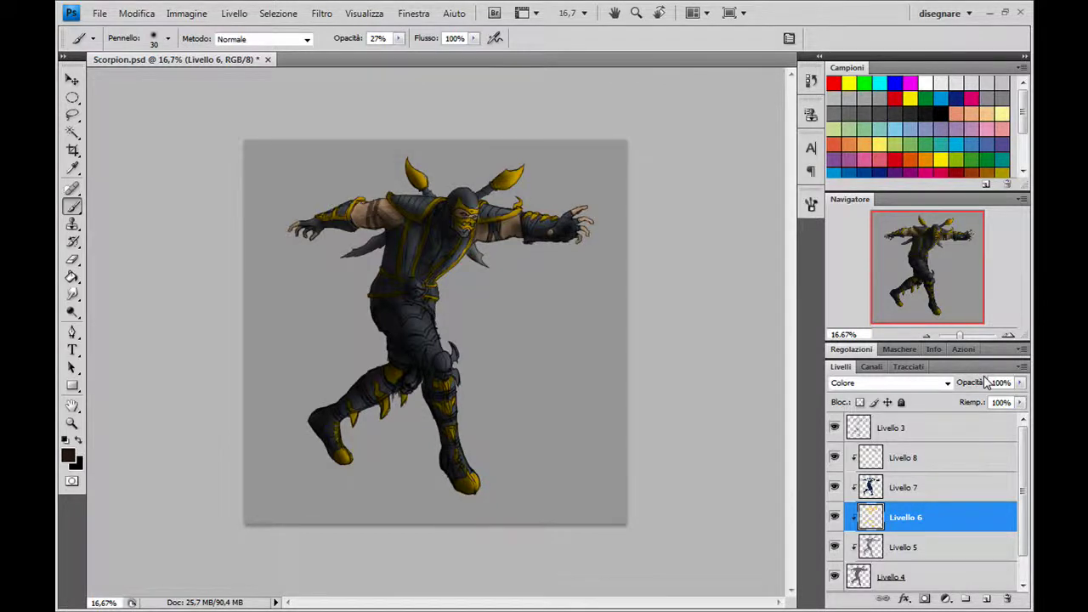
Toggle Livello 8 and Livello 3 to compare, then select Livello 3
{"action": "left_click", "coordinate": [834, 457]}
{"action": "scroll", "coordinate": [1026, 459], "scroll_direction": "down", "scroll_amount": 1}
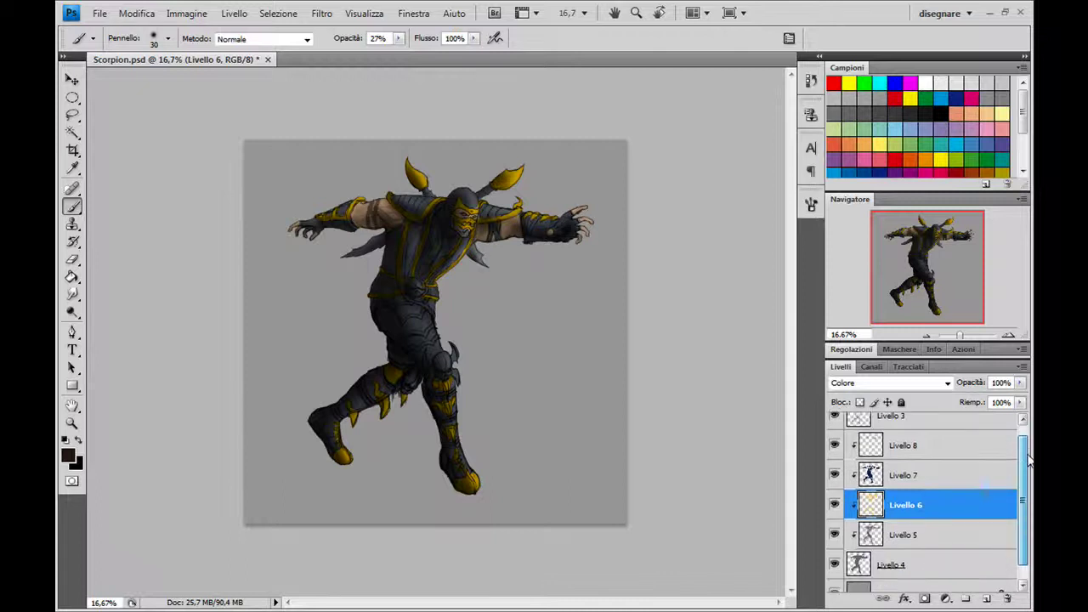
{"action": "scroll", "coordinate": [1025, 480], "scroll_direction": "up", "scroll_amount": 1}
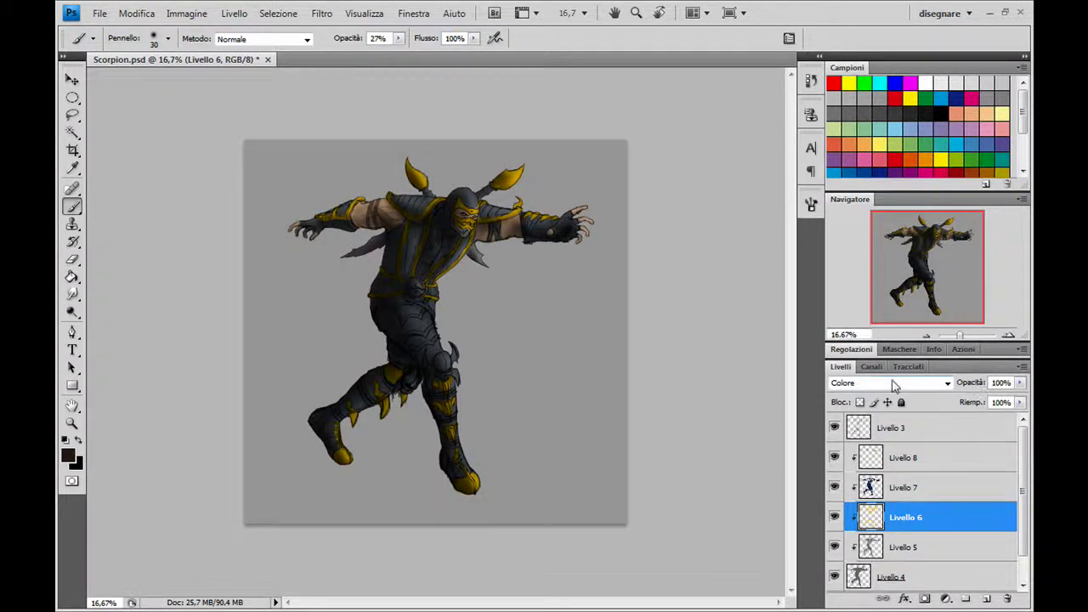
{"action": "left_click", "coordinate": [834, 429]}
{"action": "left_click", "coordinate": [833, 429]}
{"action": "left_click", "coordinate": [957, 426]}
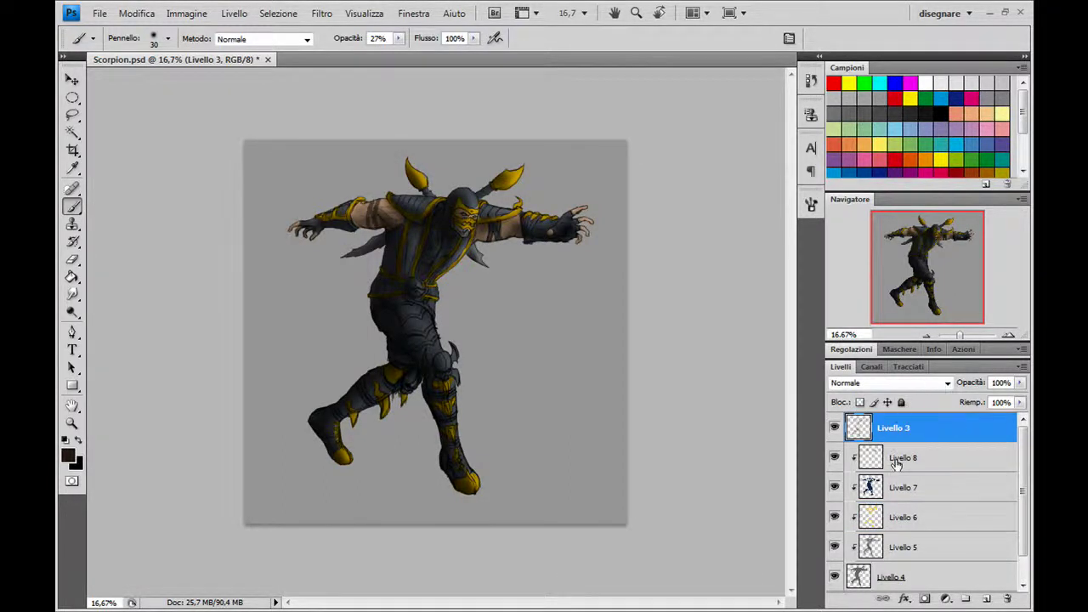
Add empty layer Livello 9 above Livello 3, then zoom to 100% on the masked head
{"action": "left_click", "coordinate": [985, 598]}
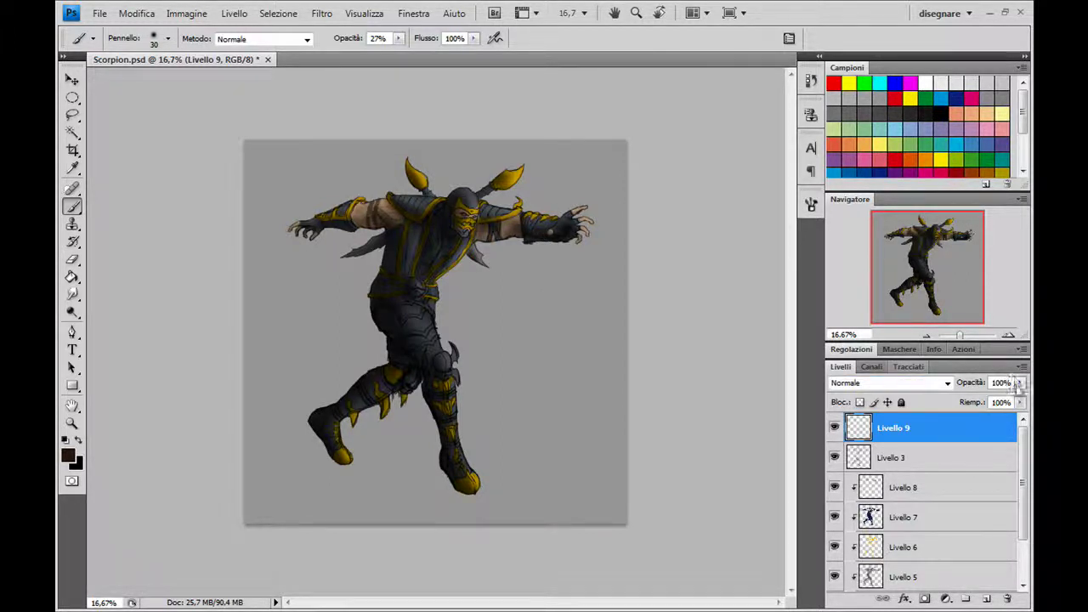
{"action": "left_click", "coordinate": [1009, 334]}
{"action": "left_click", "coordinate": [1009, 336]}
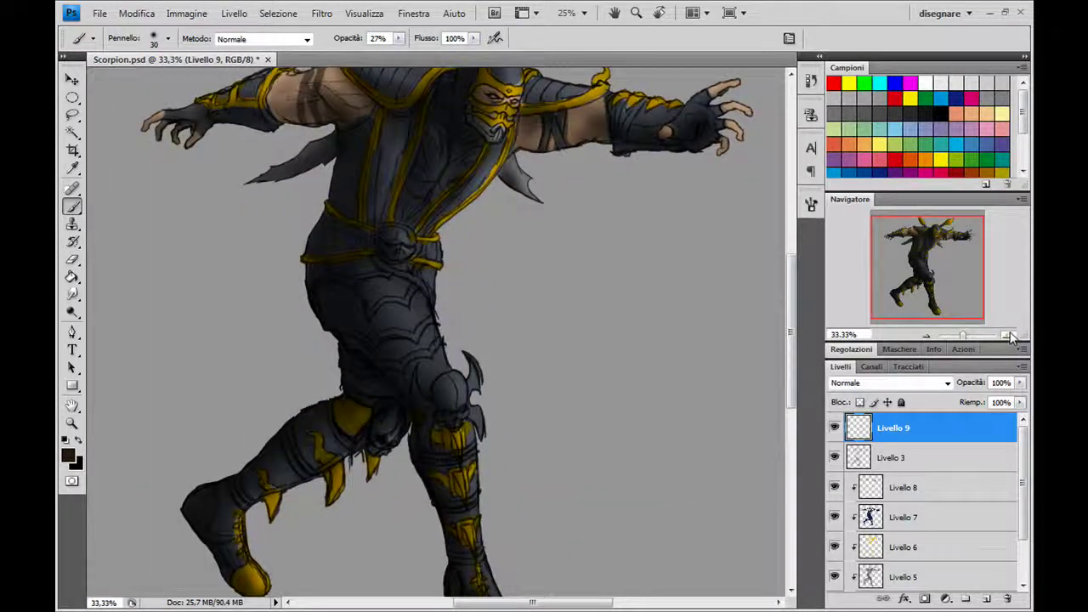
{"action": "left_click", "coordinate": [1009, 338]}
{"action": "left_click", "coordinate": [1009, 335]}
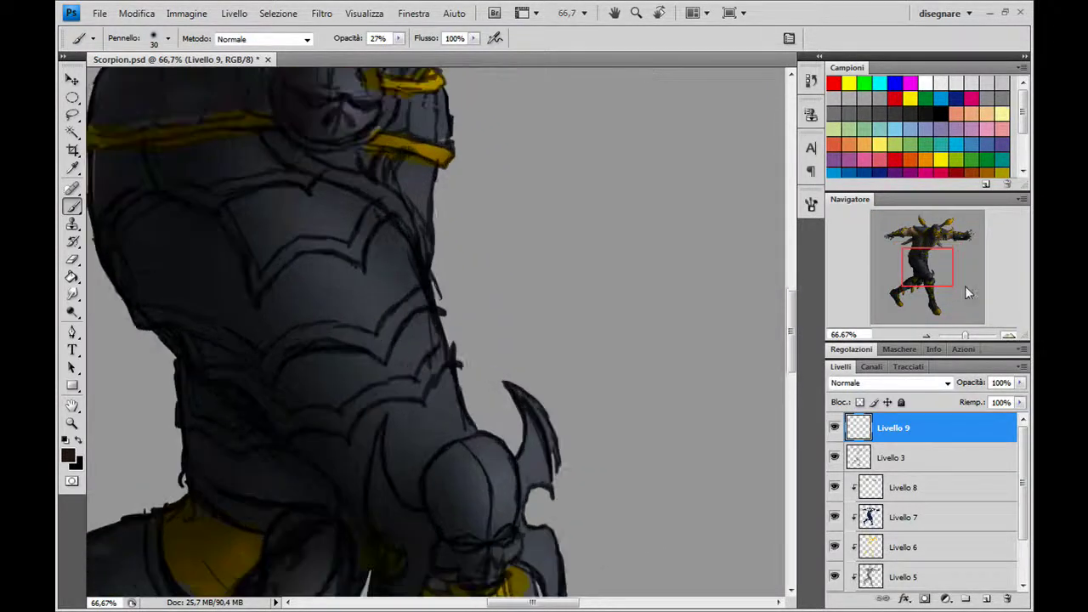
{"action": "mouse_move", "coordinate": [964, 286]}
{"action": "left_mouse_down"}
{"action": "mouse_move", "coordinate": [930, 270]}
{"action": "mouse_move", "coordinate": [931, 235]}
{"action": "left_mouse_up"}
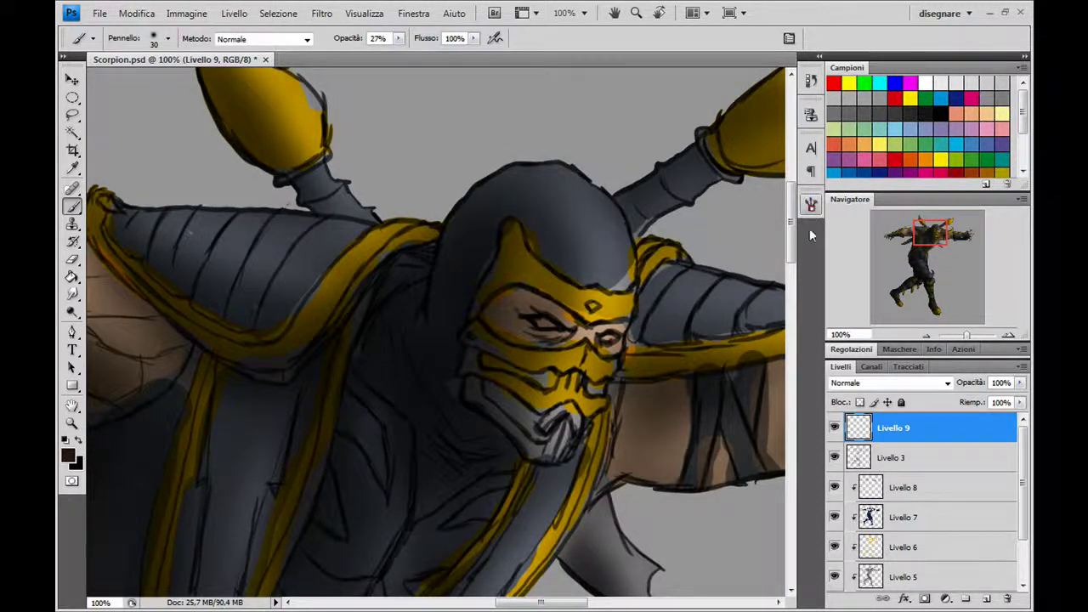
Choose the 36 px textured brush preset and set its Other Dynamics flow control to Off
{"action": "left_click", "coordinate": [811, 204]}
{"action": "left_click_drag", "start_coordinate": [781, 275], "coordinate": [782, 356]}
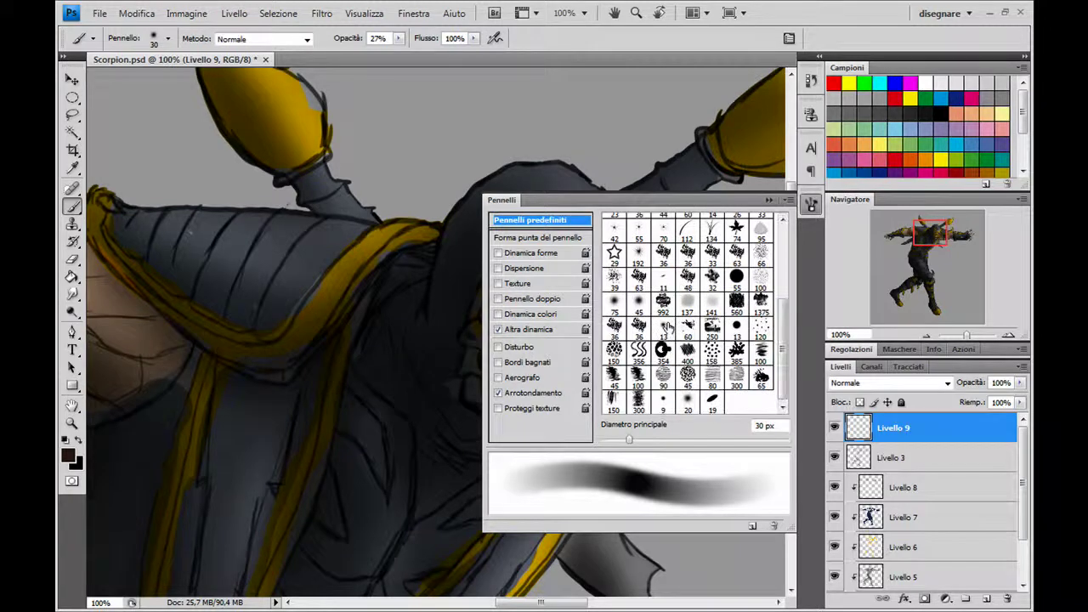
{"action": "left_click", "coordinate": [619, 329]}
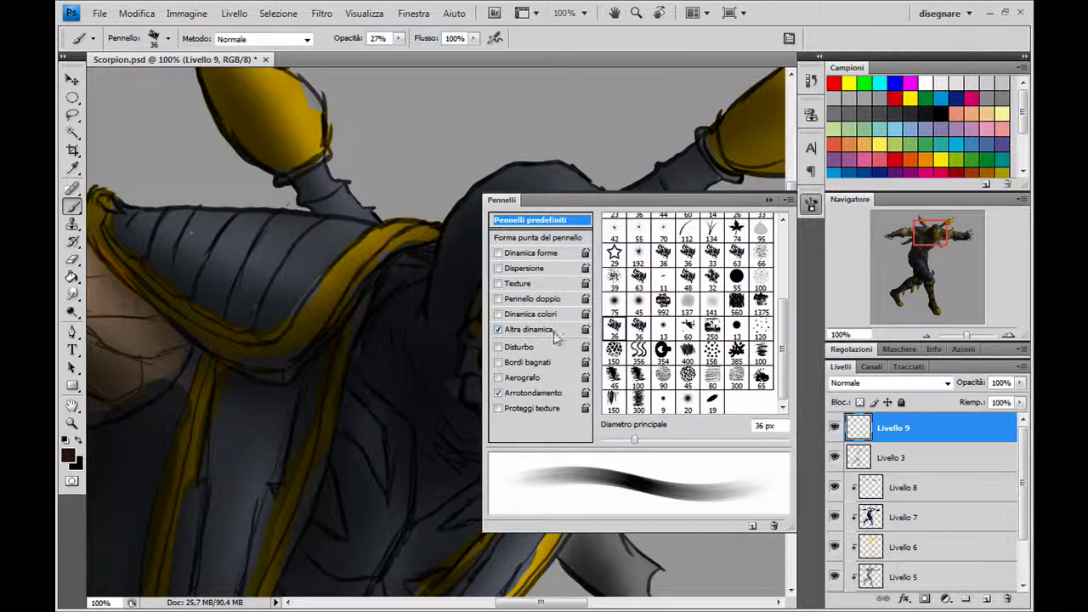
{"action": "left_click", "coordinate": [561, 330]}
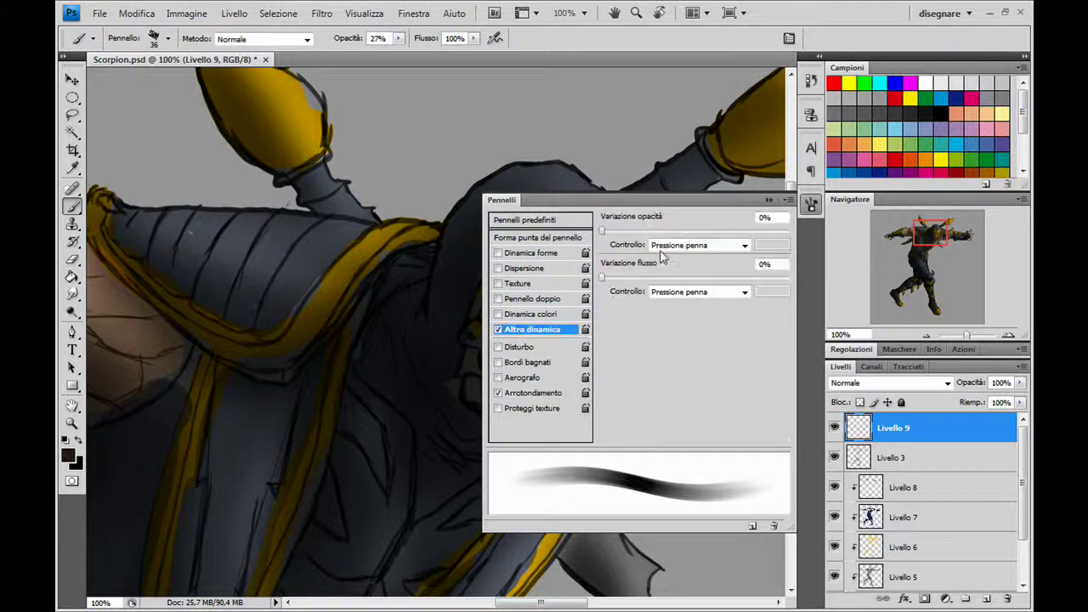
{"action": "left_click", "coordinate": [688, 292]}
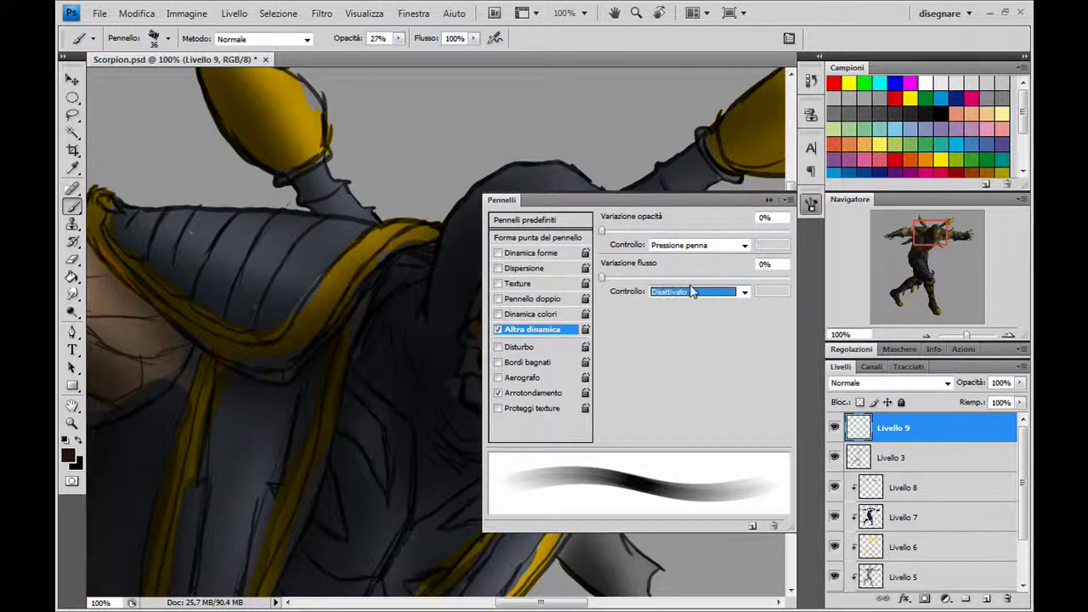
{"action": "left_click", "coordinate": [769, 200]}
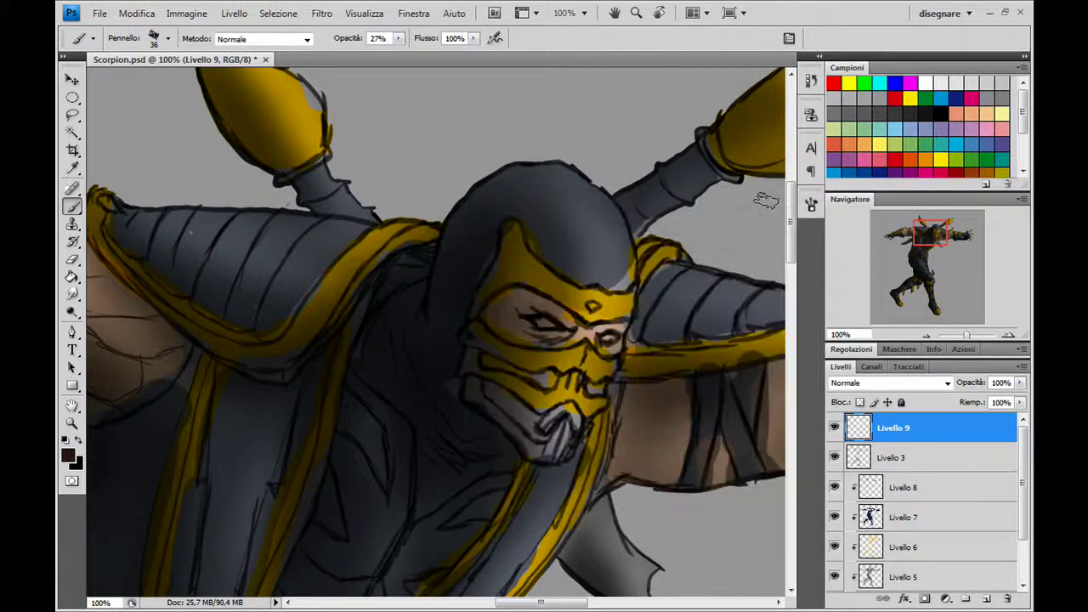
{"action": "left_click", "coordinate": [397, 39]}
At 100% opacity, sample a grey-brown skin tone and paint light strokes beside the left eye at 15 px
{"action": "left_click_drag", "start_coordinate": [407, 52], "coordinate": [481, 61]}
{"action": "left_click", "coordinate": [505, 57]}
{"action": "left_click", "coordinate": [521, 296], "text": "alt"}
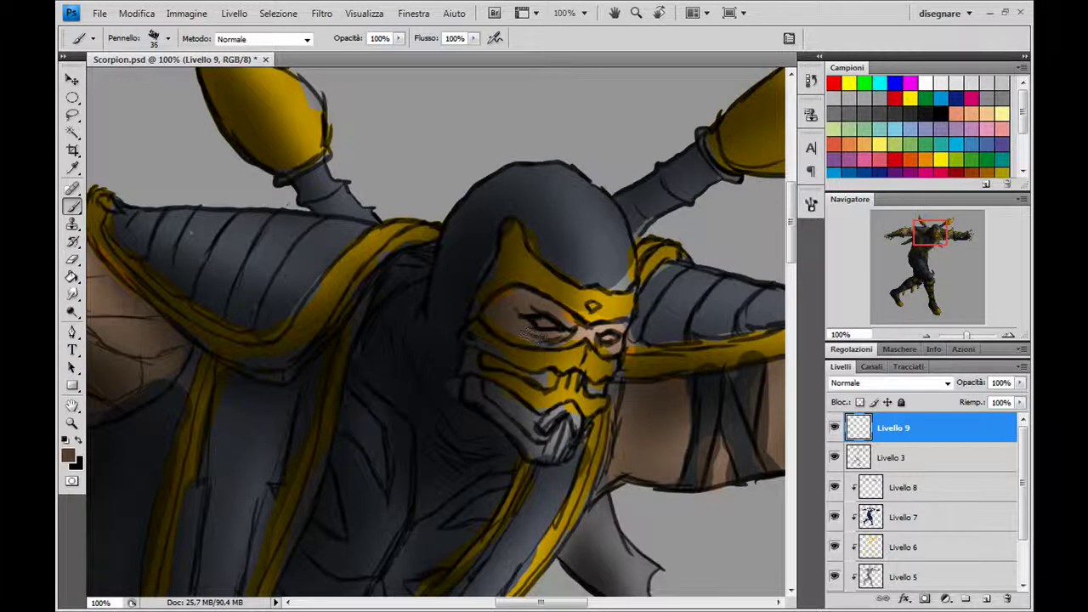
{"action": "key", "text": "bracketleft"}
{"action": "key", "text": "bracketleft"}
{"action": "mouse_move", "coordinate": [508, 335]}
{"action": "left_mouse_down"}
{"action": "mouse_move", "coordinate": [493, 308]}
{"action": "mouse_move", "coordinate": [491, 323]}
{"action": "left_mouse_up"}
{"action": "left_click", "coordinate": [494, 307], "text": "alt"}
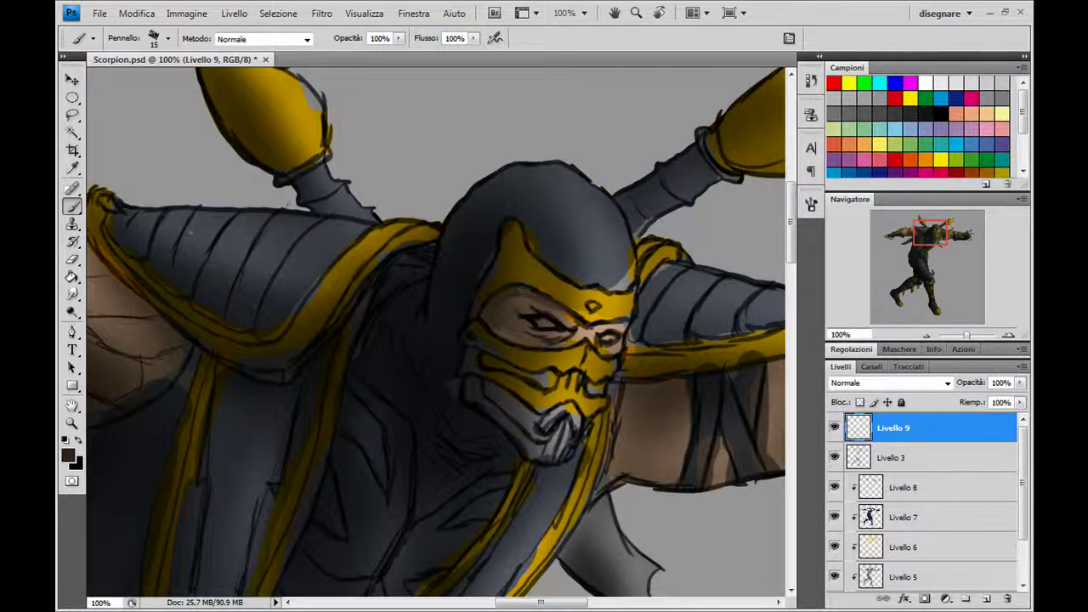
With a 9 px brush, add small dark marks near and above the right eye
{"action": "key", "text": "bracketleft"}
{"action": "key", "text": "bracketleft"}
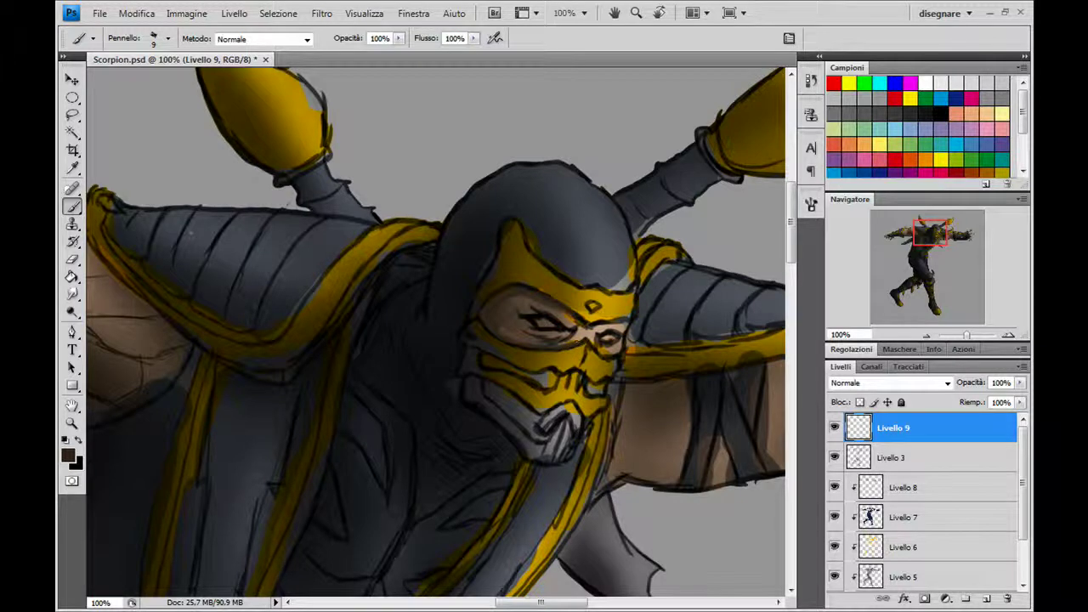
{"action": "left_click_drag", "start_coordinate": [574, 338], "coordinate": [594, 342]}
{"action": "left_click_drag", "start_coordinate": [589, 328], "coordinate": [621, 326]}
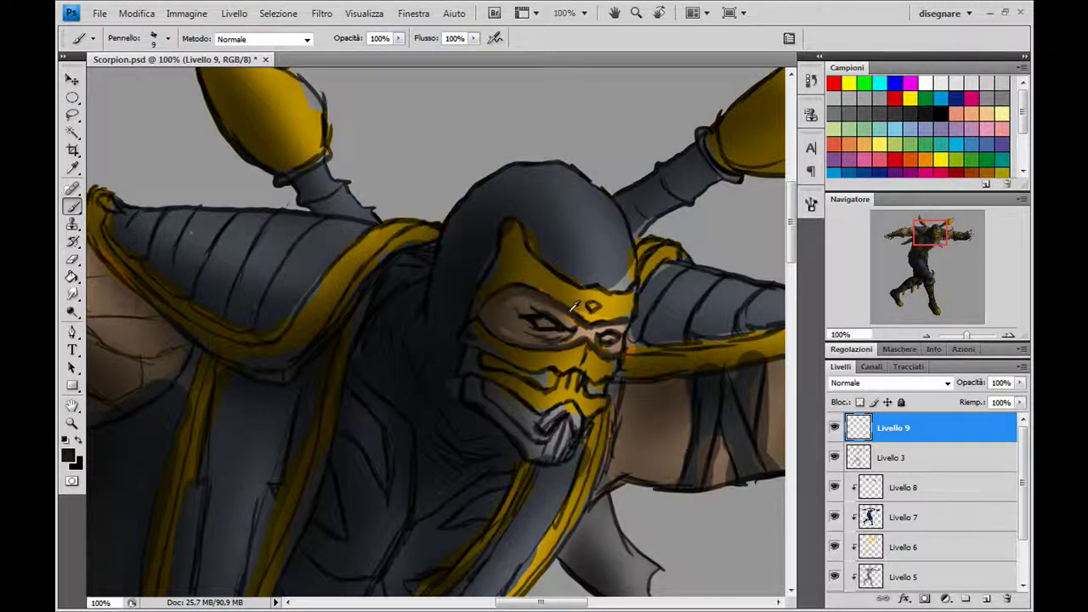
{"action": "left_click_drag", "start_coordinate": [561, 316], "coordinate": [546, 316]}
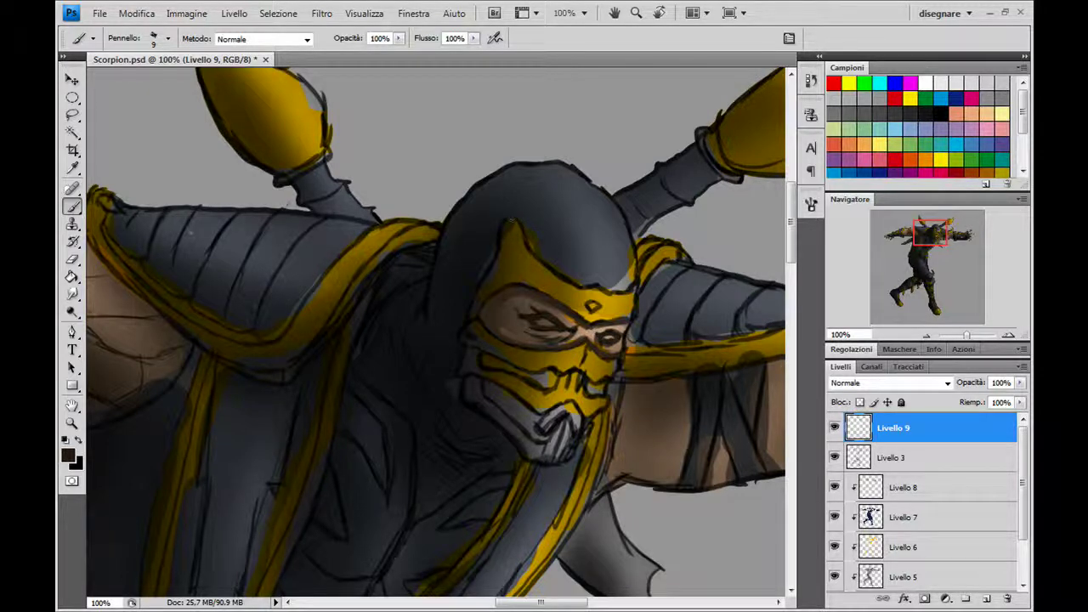
With the brush at 20 px, paint dark brown shading on the skin around the right eye
{"action": "key", "text": "bracketright"}
{"action": "key", "text": "bracketright"}
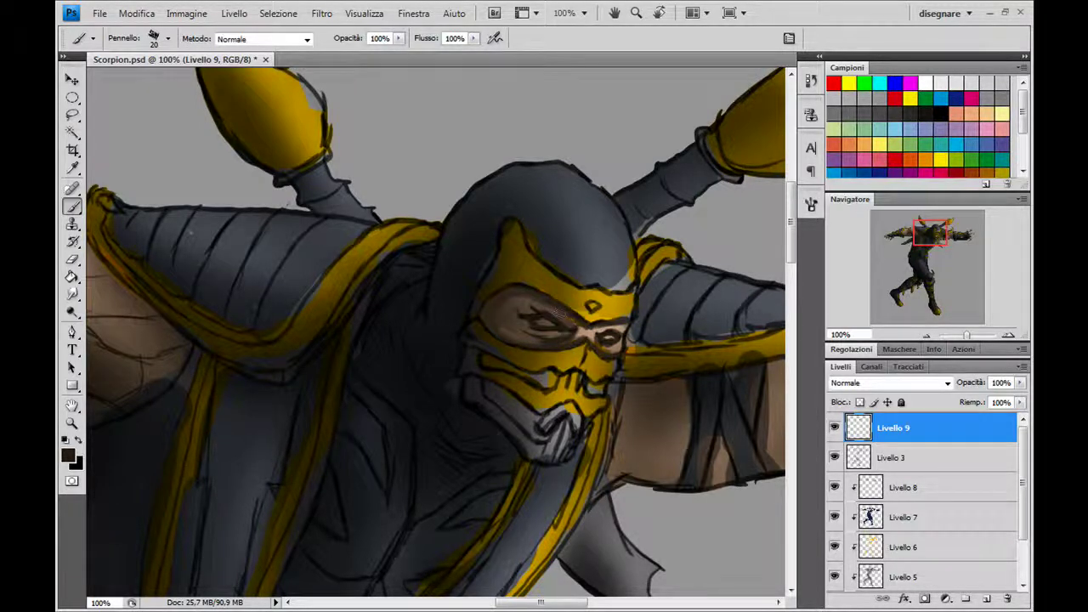
{"action": "mouse_move", "coordinate": [568, 321]}
{"action": "left_mouse_down"}
{"action": "mouse_move", "coordinate": [539, 307]}
{"action": "mouse_move", "coordinate": [506, 331]}
{"action": "left_mouse_up"}
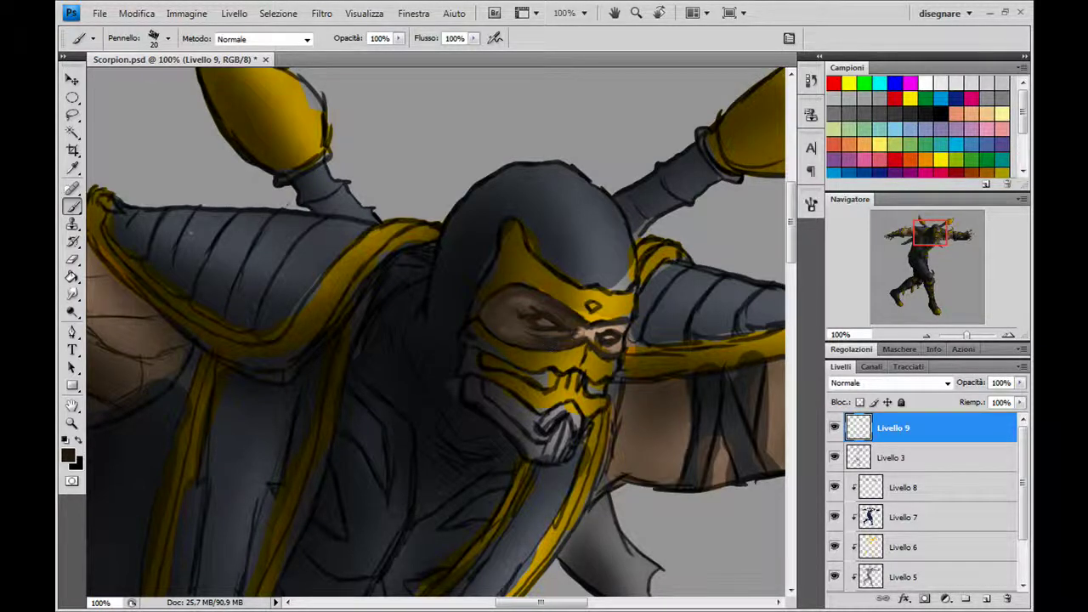
{"action": "mouse_move", "coordinate": [568, 337]}
{"action": "left_mouse_down"}
{"action": "mouse_move", "coordinate": [582, 329]}
{"action": "mouse_move", "coordinate": [566, 329]}
{"action": "mouse_move", "coordinate": [608, 351]}
{"action": "mouse_move", "coordinate": [600, 341]}
{"action": "mouse_move", "coordinate": [620, 331]}
{"action": "mouse_move", "coordinate": [544, 328]}
{"action": "mouse_move", "coordinate": [534, 349]}
{"action": "mouse_move", "coordinate": [554, 313]}
{"action": "mouse_move", "coordinate": [572, 316]}
{"action": "mouse_move", "coordinate": [520, 308]}
{"action": "mouse_move", "coordinate": [519, 329]}
{"action": "mouse_move", "coordinate": [598, 335]}
{"action": "left_mouse_up"}
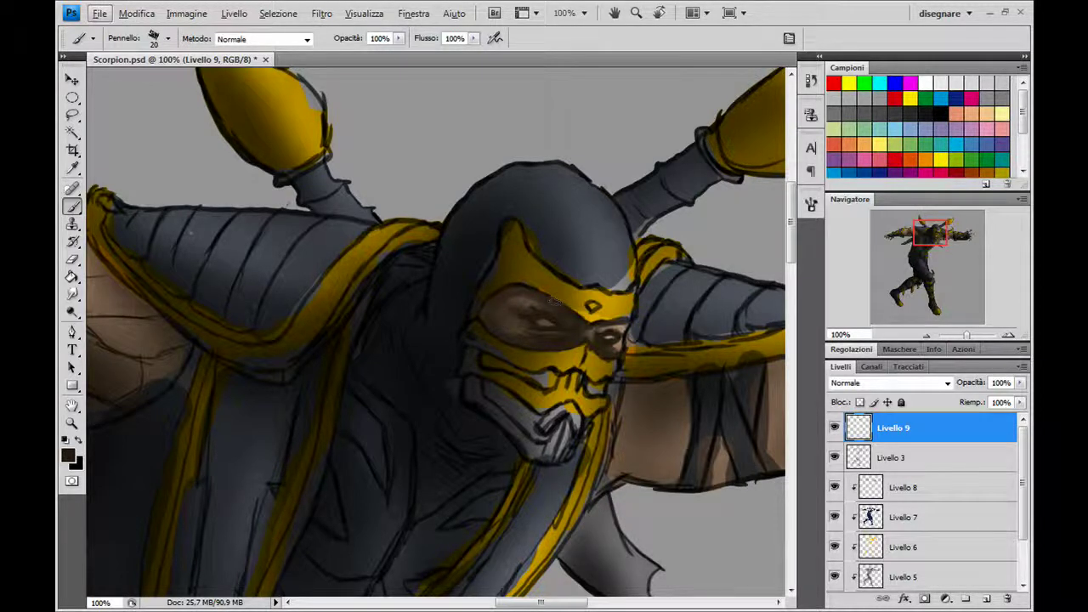
At 200% zoom, sample lighter browns and shade softly around the left eye area
{"action": "left_click", "coordinate": [1008, 335]}
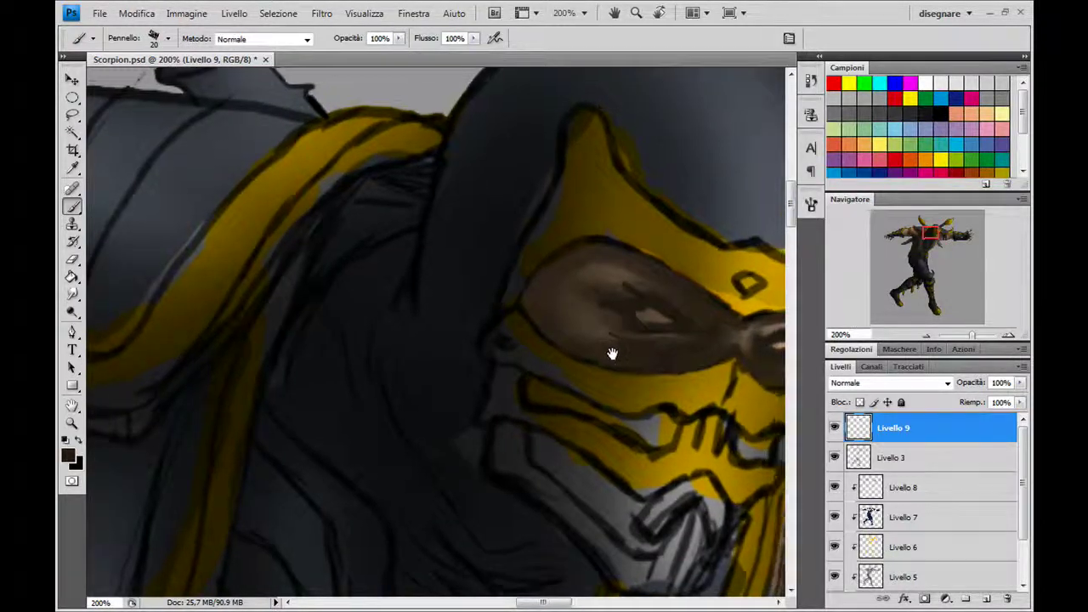
{"action": "left_click_drag", "start_coordinate": [612, 353], "coordinate": [535, 381]}
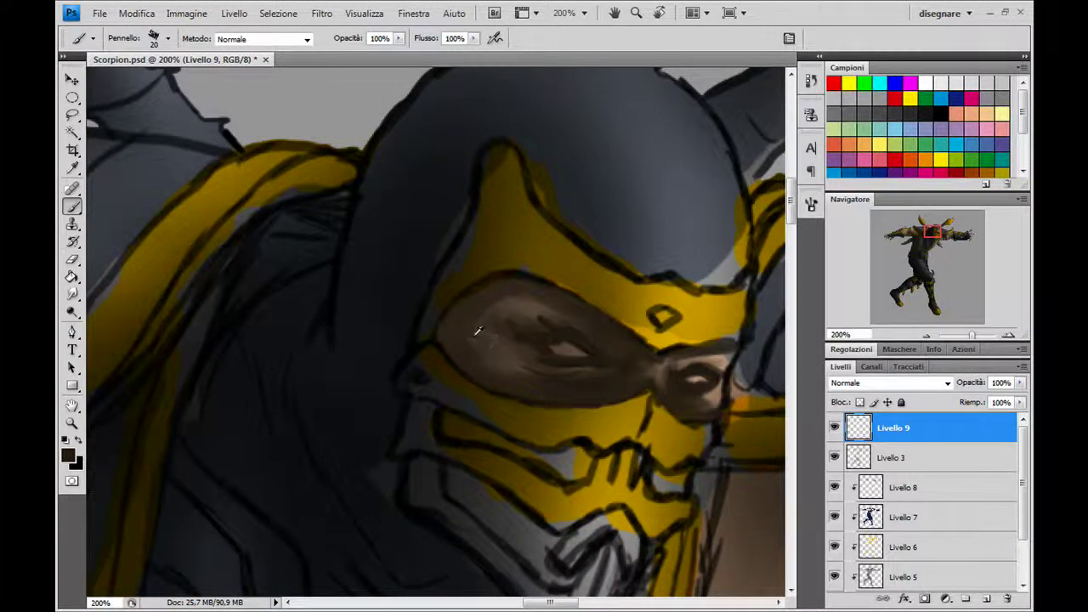
{"action": "left_click", "coordinate": [475, 329], "text": "alt"}
{"action": "left_click_drag", "start_coordinate": [458, 334], "coordinate": [481, 334]}
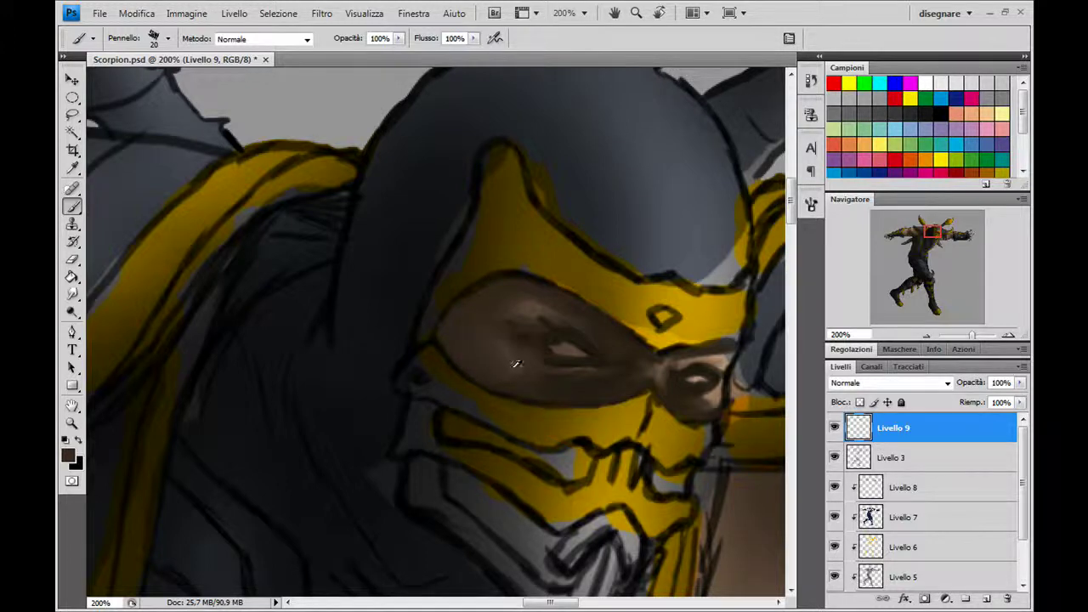
{"action": "left_click", "coordinate": [503, 357], "text": "alt"}
{"action": "left_click_drag", "start_coordinate": [550, 382], "coordinate": [464, 323]}
Dab lighter and darker browns on the brow and add a light stroke below the eye opening
{"action": "left_click", "coordinate": [520, 302], "text": "alt"}
{"action": "left_click_drag", "start_coordinate": [523, 298], "coordinate": [541, 303]}
{"action": "left_click", "coordinate": [501, 298], "text": "alt"}
{"action": "left_click_drag", "start_coordinate": [554, 304], "coordinate": [571, 314]}
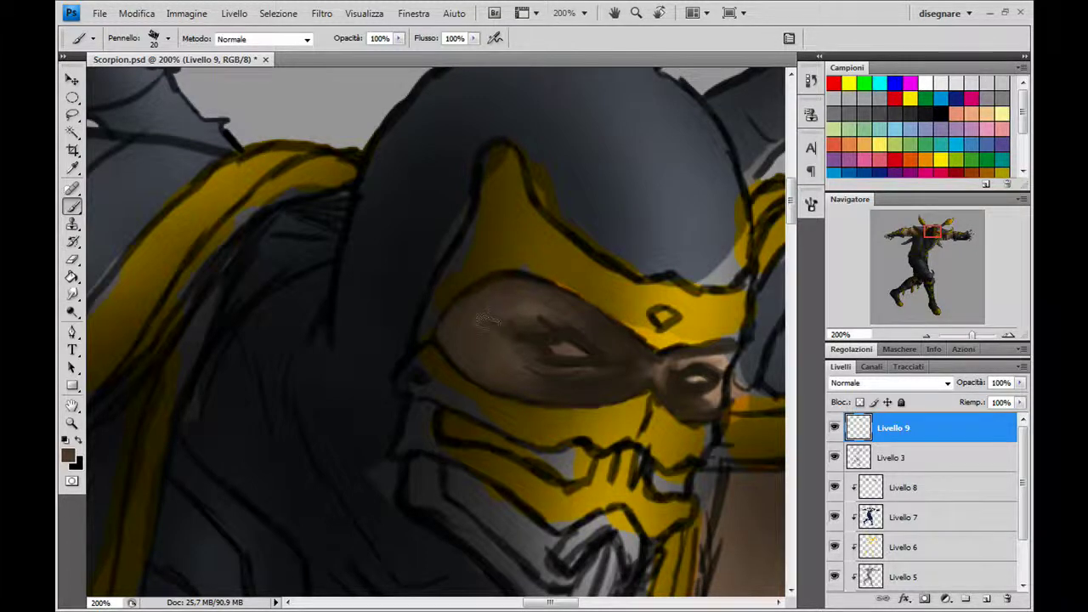
{"action": "left_click_drag", "start_coordinate": [554, 374], "coordinate": [581, 374]}
At 15 px, add a small dark stroke below the eye and a subtle one beside it
{"action": "key", "text": "bracketleft"}
{"action": "key", "text": "bracketleft"}
{"action": "key", "text": "bracketleft"}
{"action": "key", "text": "bracketleft"}
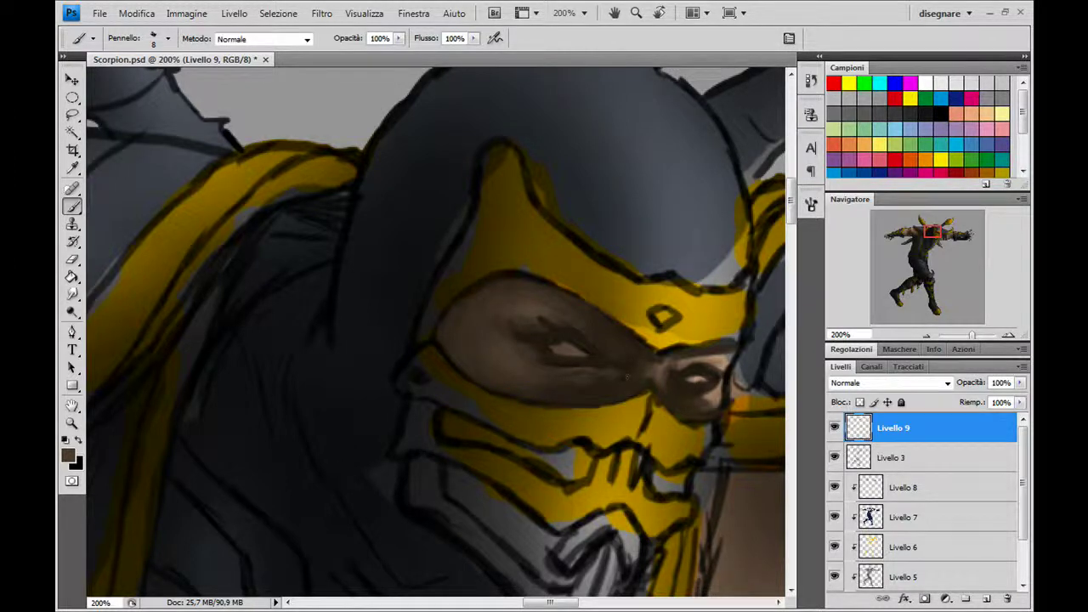
{"action": "left_click_drag", "start_coordinate": [563, 373], "coordinate": [575, 374]}
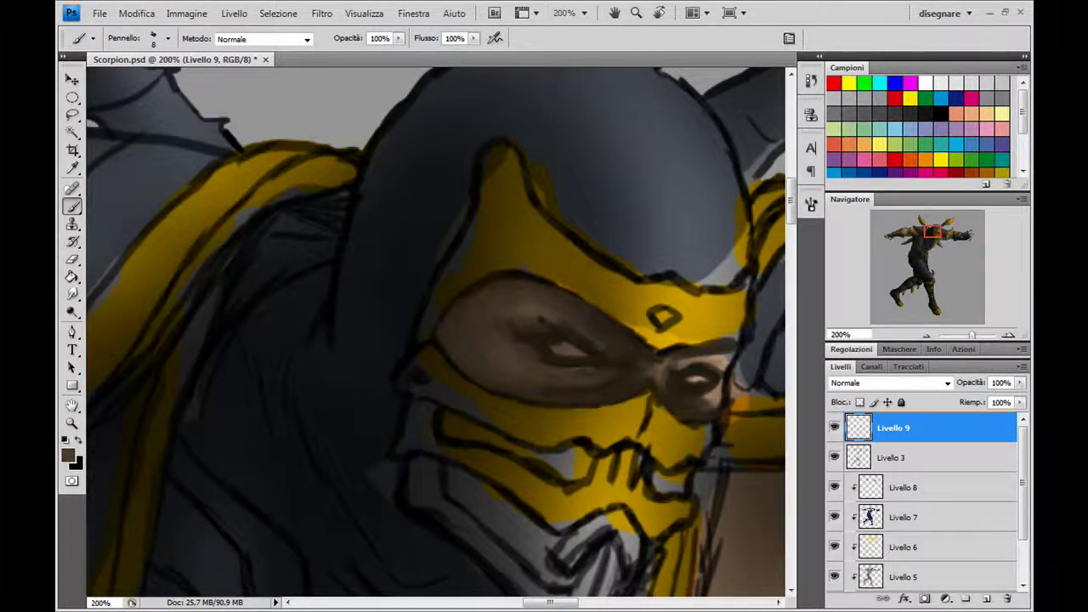
{"action": "left_click_drag", "start_coordinate": [547, 319], "coordinate": [595, 337]}
Sample a lighter greyish brown and paint faint light strokes across the eye area
{"action": "left_click", "coordinate": [718, 388], "text": "alt"}
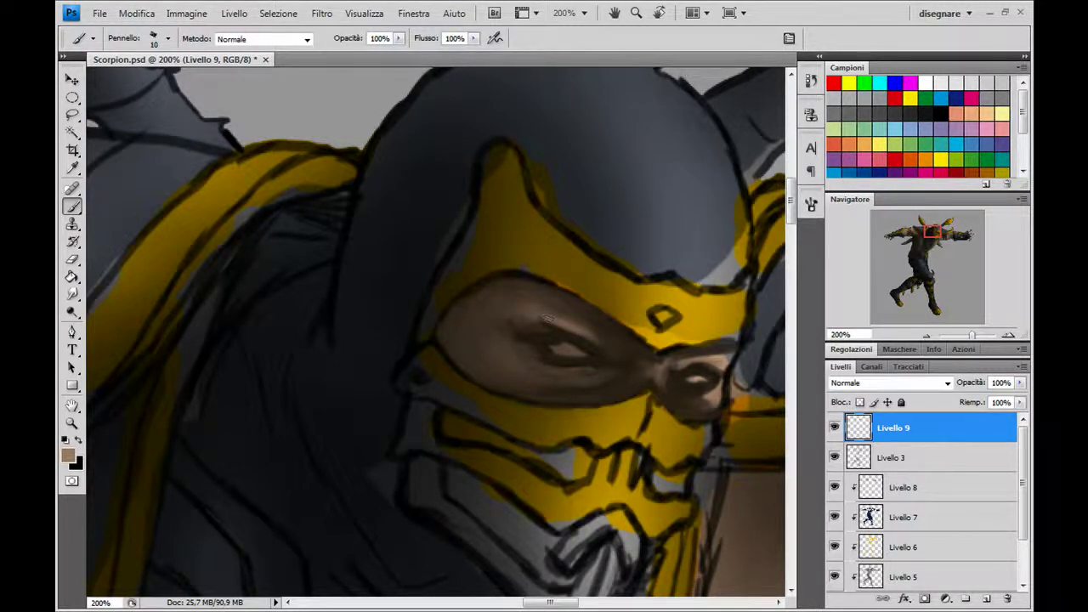
{"action": "key", "text": "bracketright"}
{"action": "key", "text": "bracketright"}
{"action": "key", "text": "bracketright"}
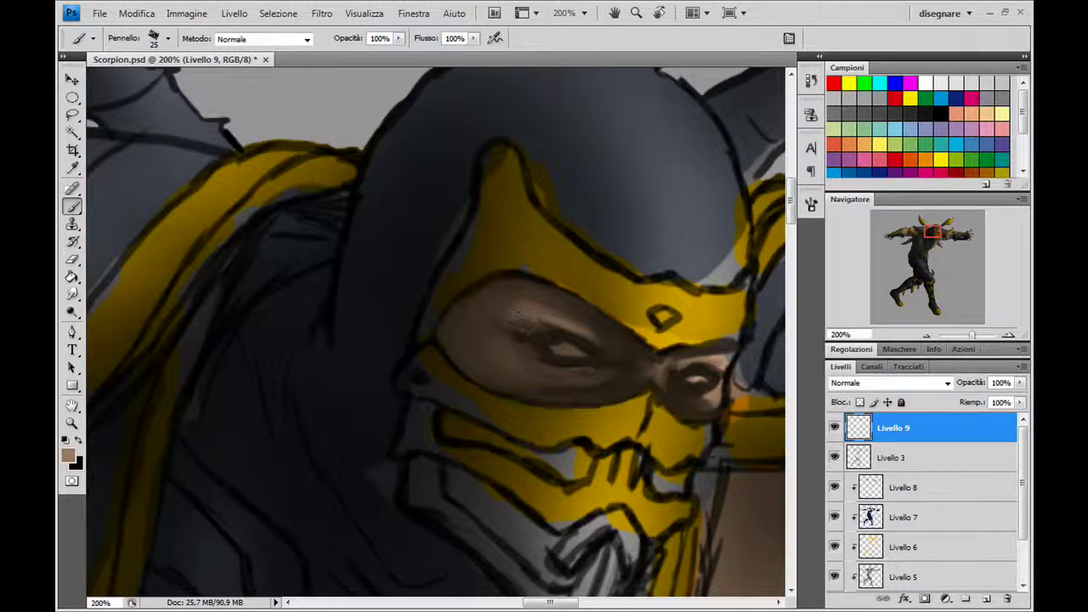
{"action": "key", "text": "bracketleft"}
{"action": "key", "text": "bracketleft"}
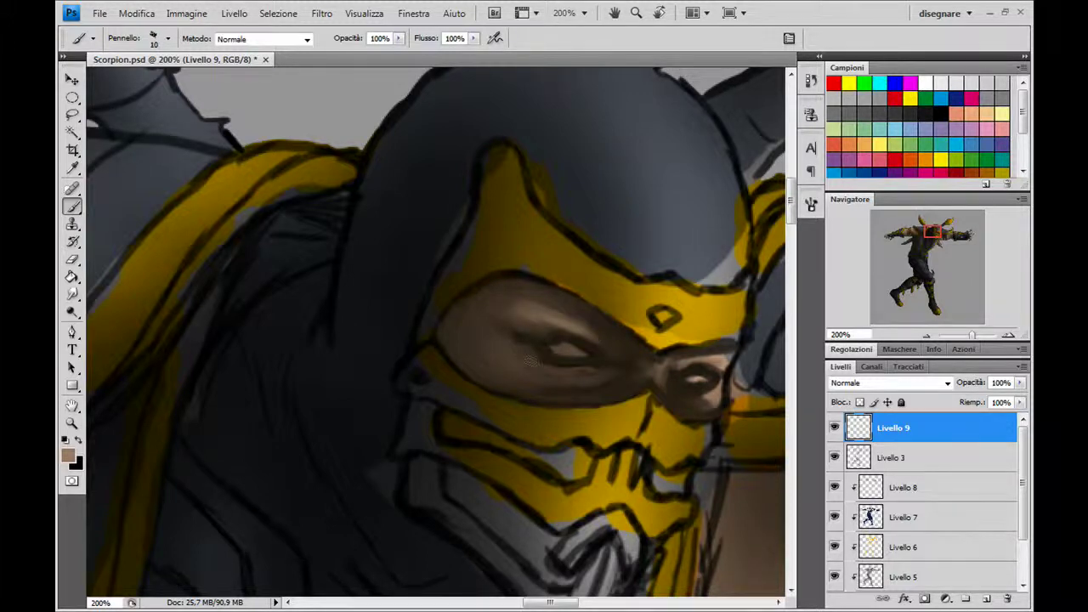
{"action": "left_click_drag", "start_coordinate": [578, 369], "coordinate": [523, 359]}
{"action": "left_click_drag", "start_coordinate": [568, 367], "coordinate": [529, 357]}
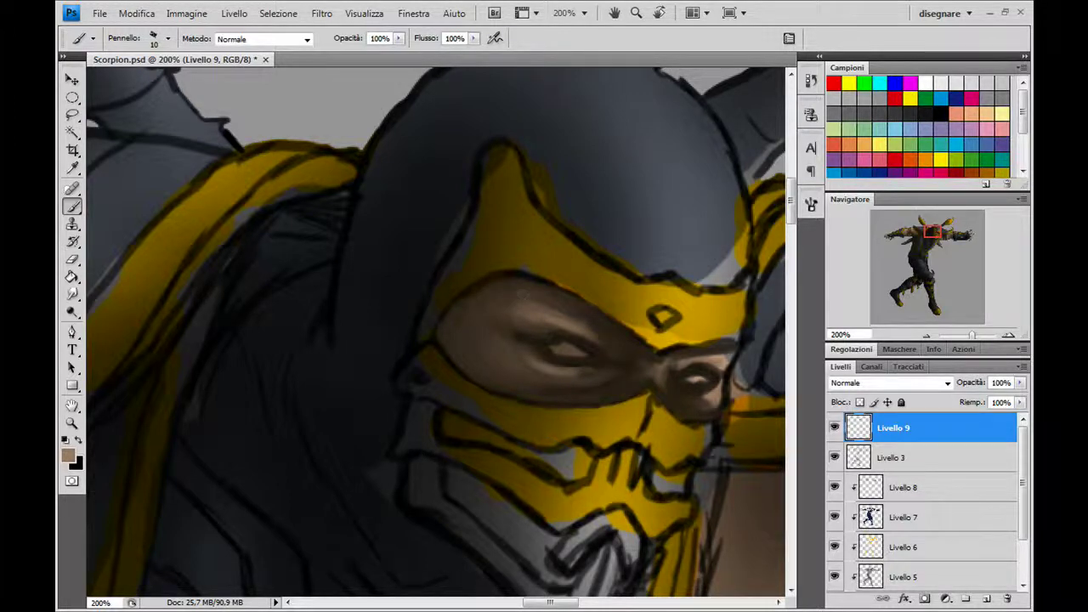
Sample darker browns and, at 20 px, paint dark shading near and above the eye
{"action": "left_click", "coordinate": [592, 331], "text": "alt"}
{"action": "key", "text": "bracketright"}
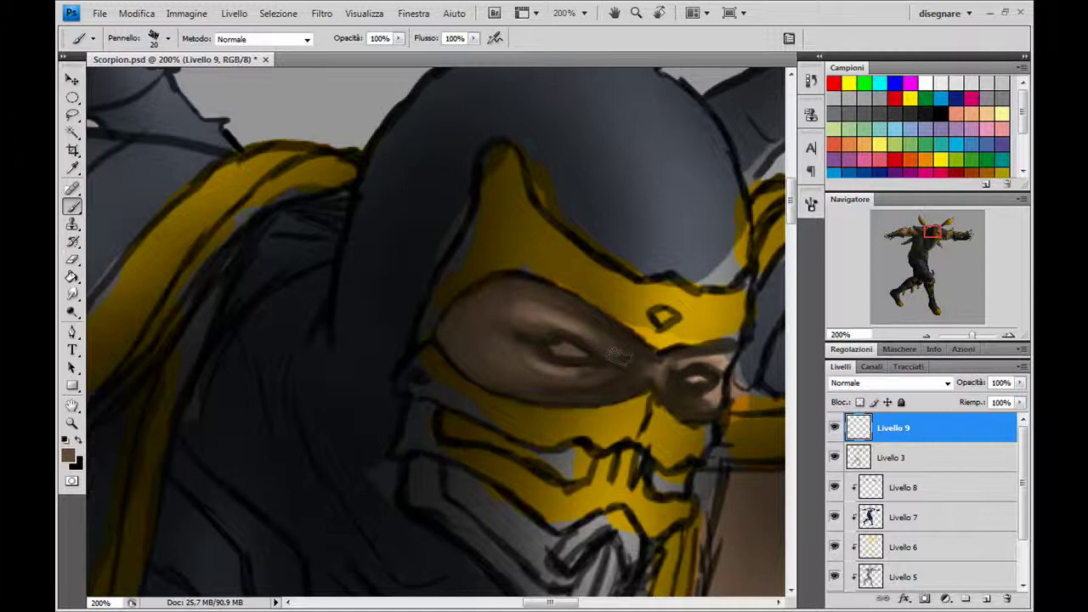
{"action": "left_click", "coordinate": [613, 348], "text": "alt"}
{"action": "mouse_move", "coordinate": [631, 351]}
{"action": "left_mouse_down"}
{"action": "mouse_move", "coordinate": [560, 308]}
{"action": "mouse_move", "coordinate": [527, 308]}
{"action": "left_mouse_up"}
{"action": "left_click", "coordinate": [525, 310], "text": "alt"}
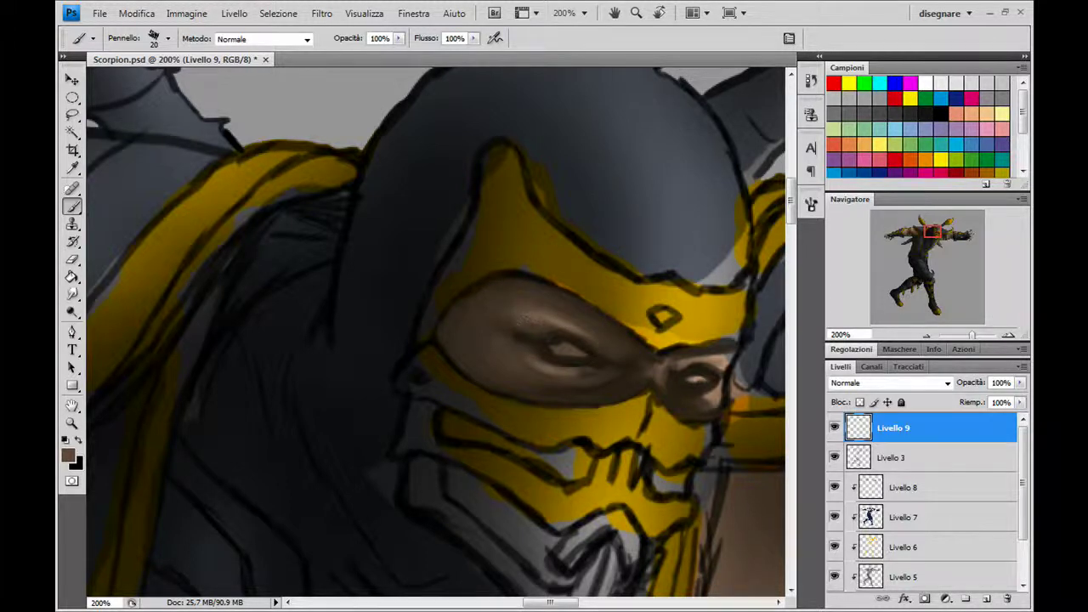
{"action": "left_click", "coordinate": [514, 321], "text": "alt"}
{"action": "mouse_move", "coordinate": [481, 307]}
{"action": "left_mouse_down"}
{"action": "mouse_move", "coordinate": [518, 295]}
{"action": "mouse_move", "coordinate": [521, 283]}
{"action": "mouse_move", "coordinate": [503, 303]}
{"action": "mouse_move", "coordinate": [474, 307]}
{"action": "mouse_move", "coordinate": [522, 280]}
{"action": "left_mouse_up"}
With a smaller brush and darker brown, paint faint strokes along the mask edge
{"action": "key", "text": "bracketleft"}
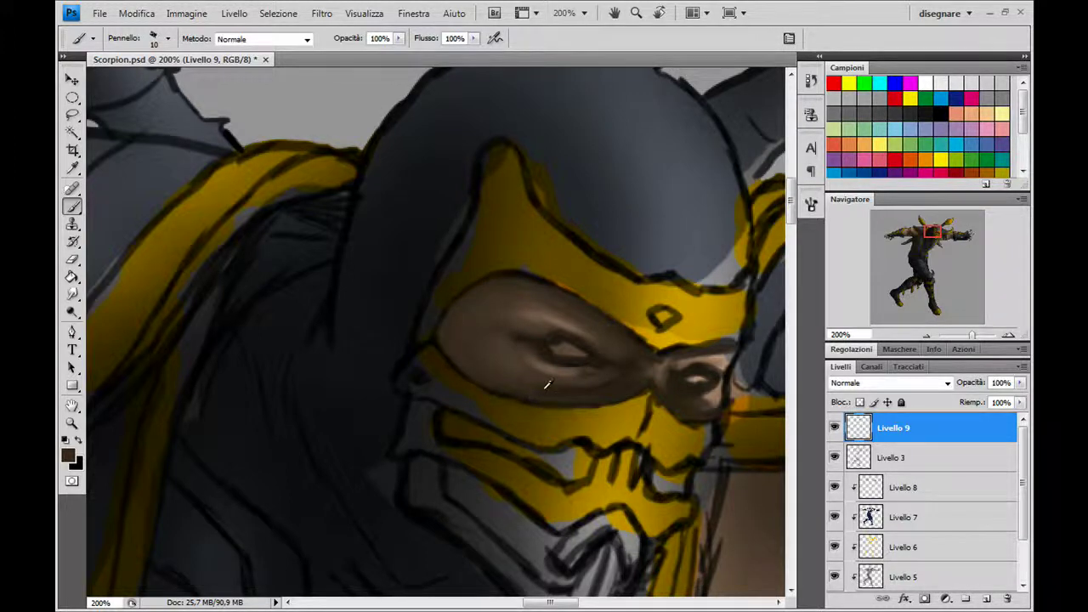
{"action": "left_click", "coordinate": [581, 387], "text": "alt"}
{"action": "key", "text": "bracketright"}
{"action": "key", "text": "bracketright"}
{"action": "key", "text": "bracketright"}
{"action": "key", "text": "bracketleft"}
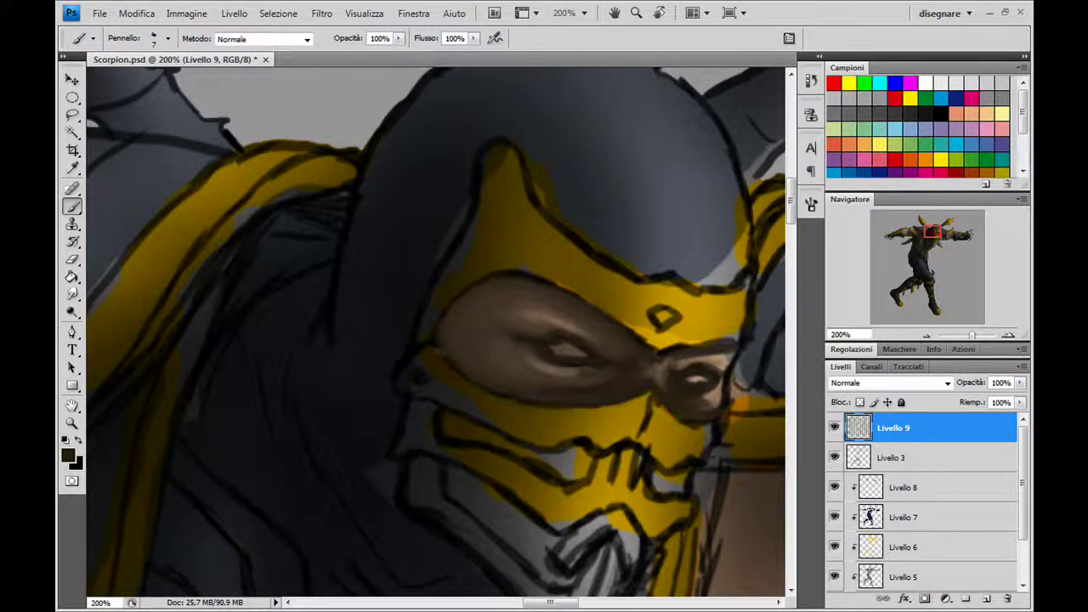
{"action": "left_click_drag", "start_coordinate": [476, 287], "coordinate": [483, 279]}
{"action": "left_click_drag", "start_coordinate": [447, 369], "coordinate": [449, 364]}
{"action": "left_click_drag", "start_coordinate": [449, 304], "coordinate": [442, 333]}
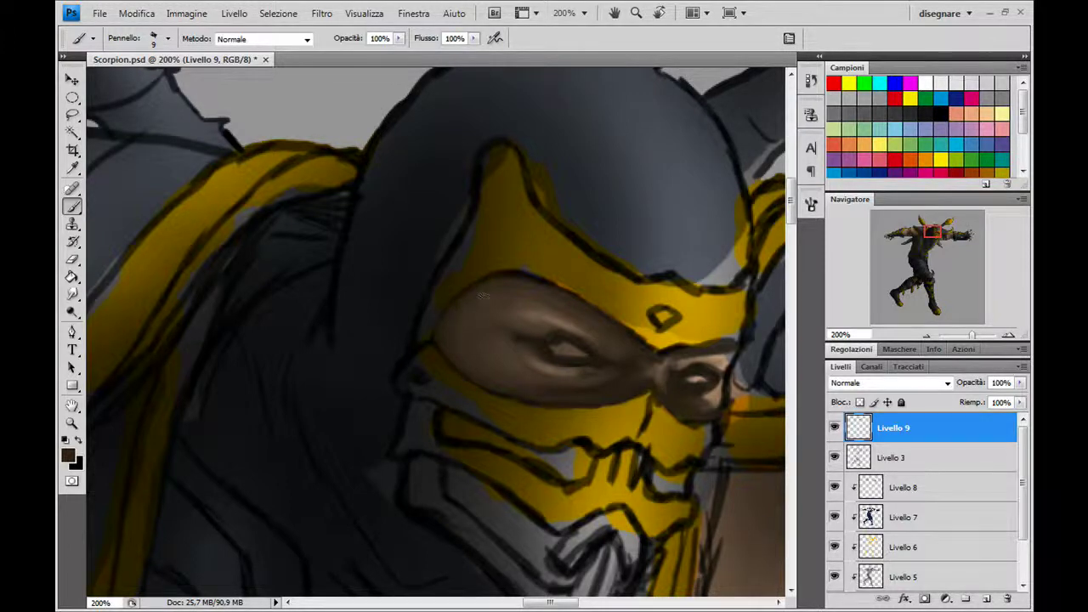
At 15 px, sample the face's skin browns and paint soft shading and short strokes on the face
{"action": "key", "text": "]"}
{"action": "key", "text": "bracketright"}
{"action": "mouse_move", "coordinate": [485, 300]}
{"action": "left_mouse_down"}
{"action": "mouse_move", "coordinate": [494, 311]}
{"action": "mouse_move", "coordinate": [561, 303]}
{"action": "left_mouse_up"}
{"action": "left_click", "coordinate": [567, 314], "text": "alt"}
{"action": "left_click", "coordinate": [575, 316], "text": "alt"}
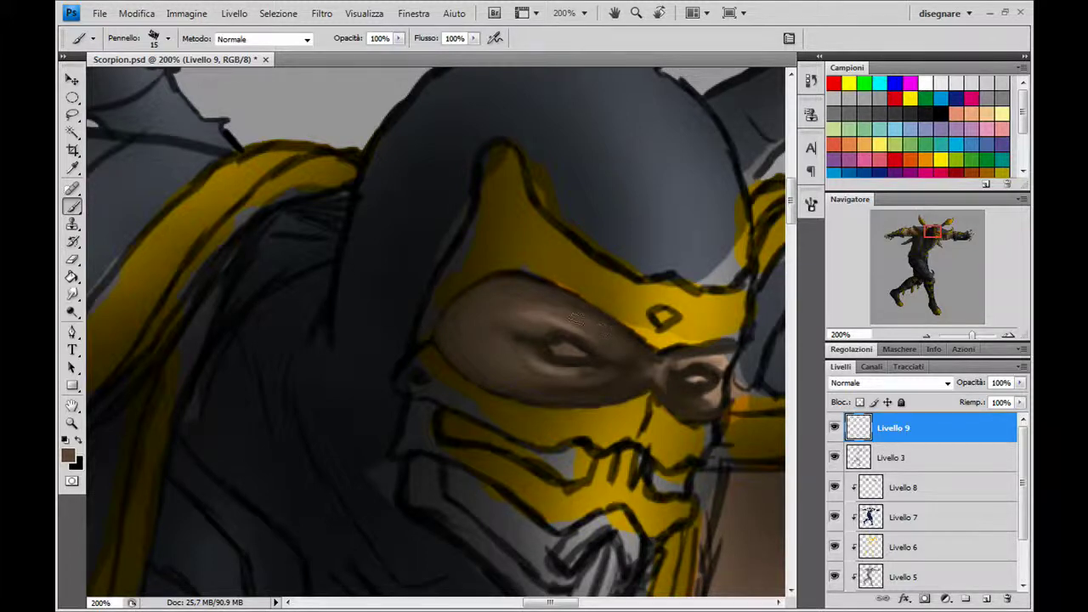
{"action": "left_click", "coordinate": [494, 309]}
{"action": "left_click_drag", "start_coordinate": [512, 317], "coordinate": [540, 312]}
{"action": "left_click", "coordinate": [537, 314], "text": "alt"}
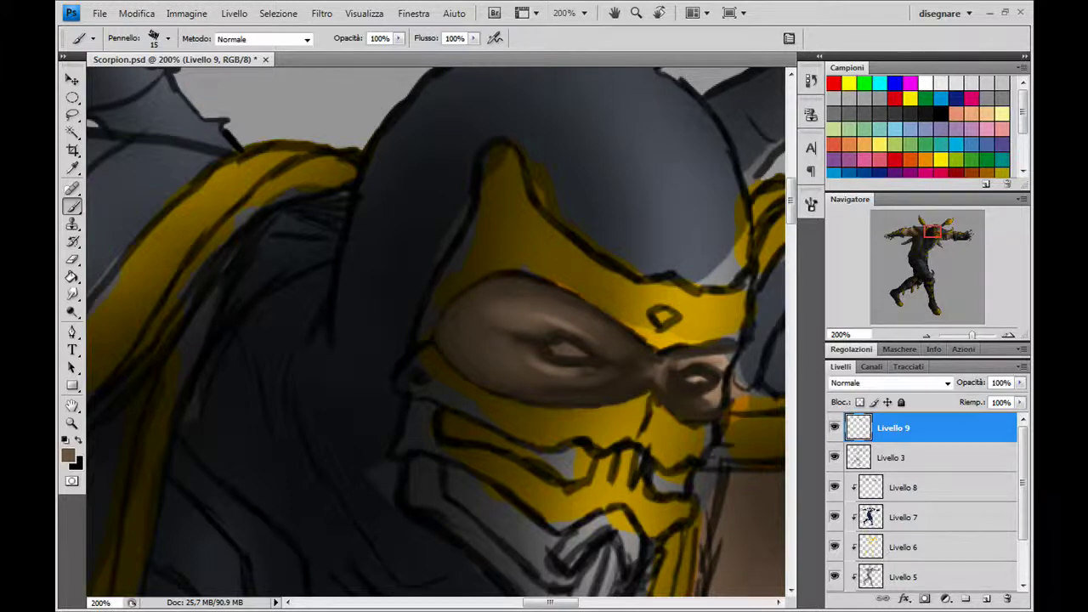
Sample a brighter tone and, with a smaller brush, lighten the skin at the inner eye corner
{"action": "left_click", "coordinate": [520, 296], "text": "alt"}
{"action": "left_click", "coordinate": [482, 324], "text": "alt"}
{"action": "left_click", "coordinate": [659, 369], "text": "alt"}
{"action": "key", "text": "bracketleft"}
{"action": "key", "text": "bracketleft"}
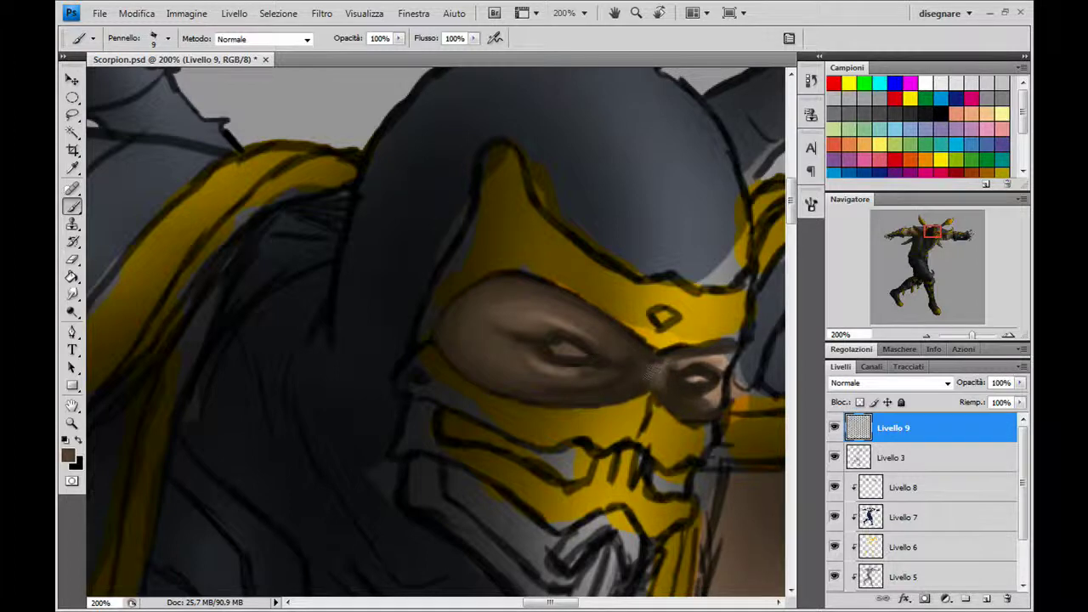
{"action": "left_click_drag", "start_coordinate": [643, 387], "coordinate": [656, 396]}
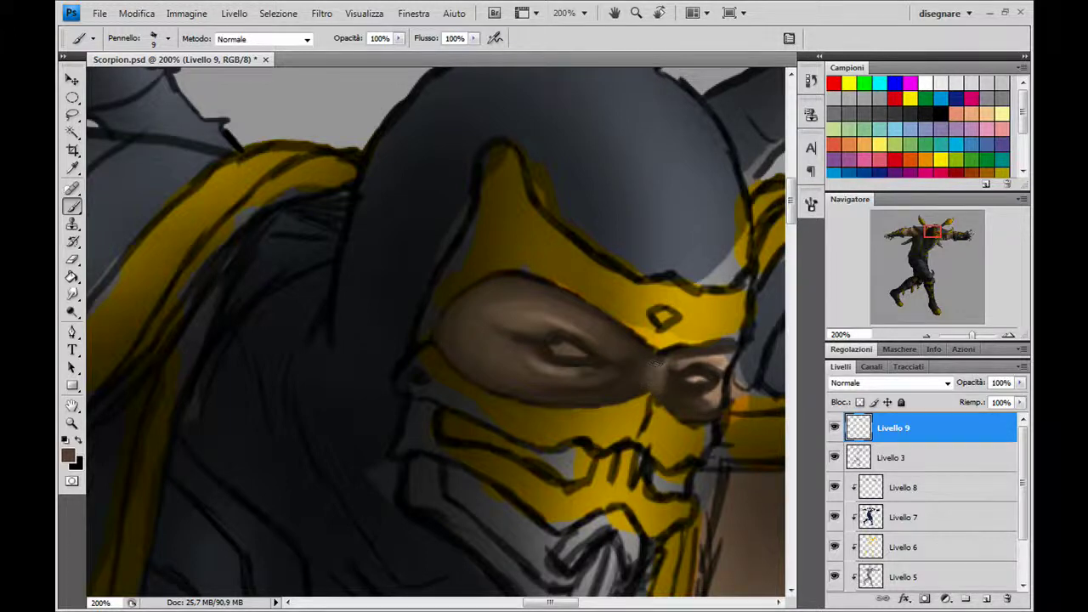
Sample tan and brown tones near the eye and dab lighter brown at the eye corner
{"action": "left_click", "coordinate": [728, 359], "text": "alt"}
{"action": "key", "text": "bracketleft"}
{"action": "key", "text": "bracketleft"}
{"action": "key", "text": "bracketleft"}
{"action": "key", "text": "bracketleft"}
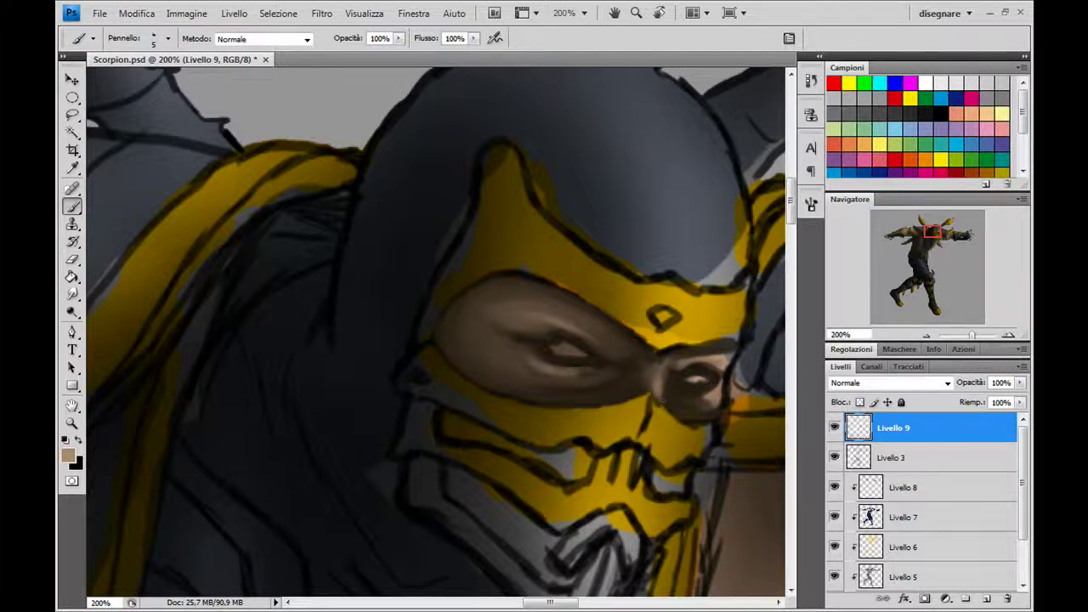
{"action": "left_click", "coordinate": [653, 374], "text": "alt"}
{"action": "key", "text": "bracketright"}
{"action": "left_click", "coordinate": [644, 373], "text": "alt"}
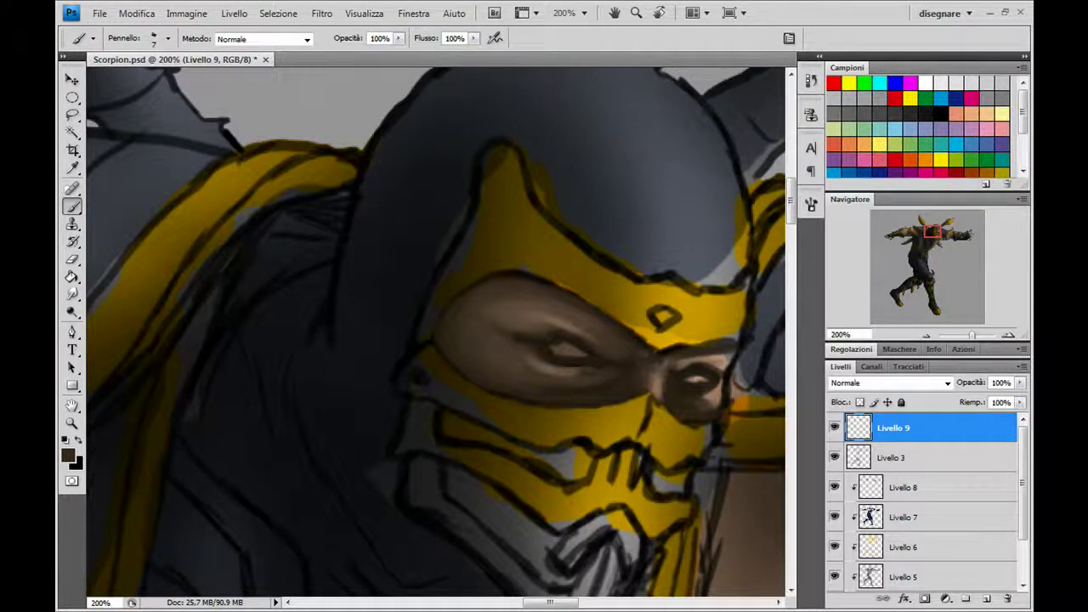
{"action": "left_click", "coordinate": [659, 372], "text": "alt"}
{"action": "left_click", "coordinate": [657, 357], "text": "alt"}
{"action": "left_click_drag", "start_coordinate": [651, 366], "coordinate": [643, 355]}
Dab lighter and darker browns at the inner eye corner
{"action": "left_click", "coordinate": [655, 384], "text": "alt"}
{"action": "left_click_drag", "start_coordinate": [651, 389], "coordinate": [651, 374]}
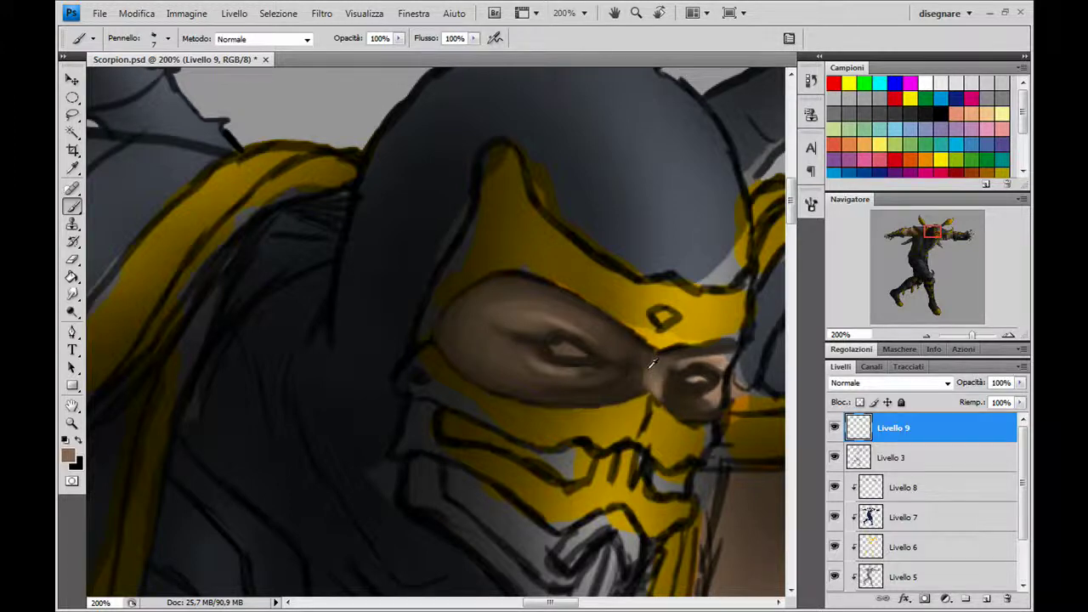
{"action": "left_click", "coordinate": [656, 362], "text": "alt"}
{"action": "left_click_drag", "start_coordinate": [644, 381], "coordinate": [622, 396]}
{"action": "left_click", "coordinate": [634, 387], "text": "alt"}
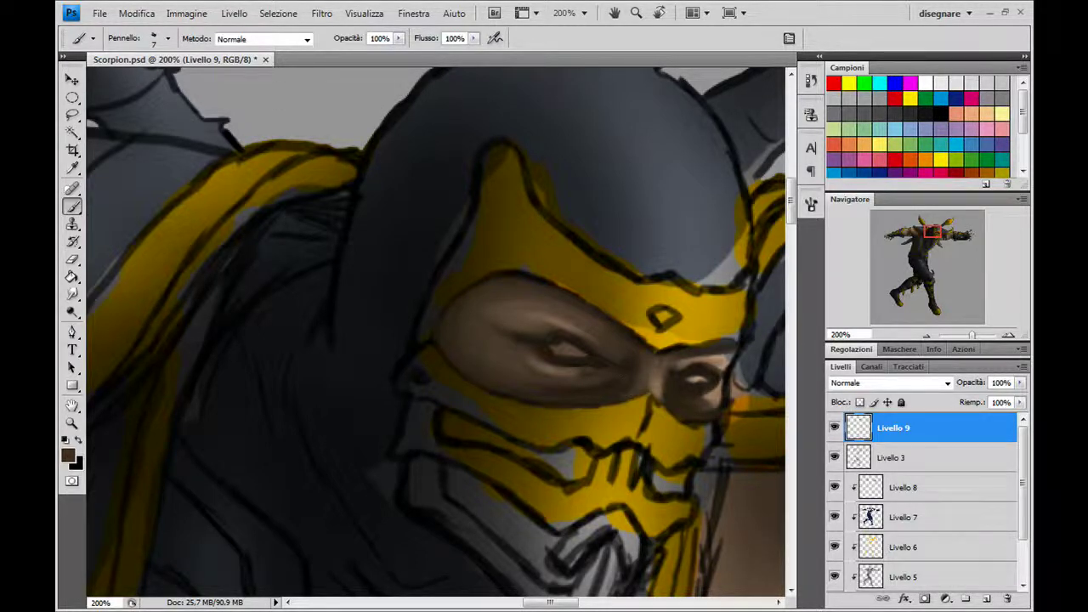
{"action": "left_click", "coordinate": [644, 368]}
Add lighter touches near the eye, shade the upper eyelid and cover its grey patch with brown
{"action": "left_click", "coordinate": [658, 381], "text": "alt"}
{"action": "left_click", "coordinate": [649, 374], "text": "alt"}
{"action": "left_click", "coordinate": [627, 337]}
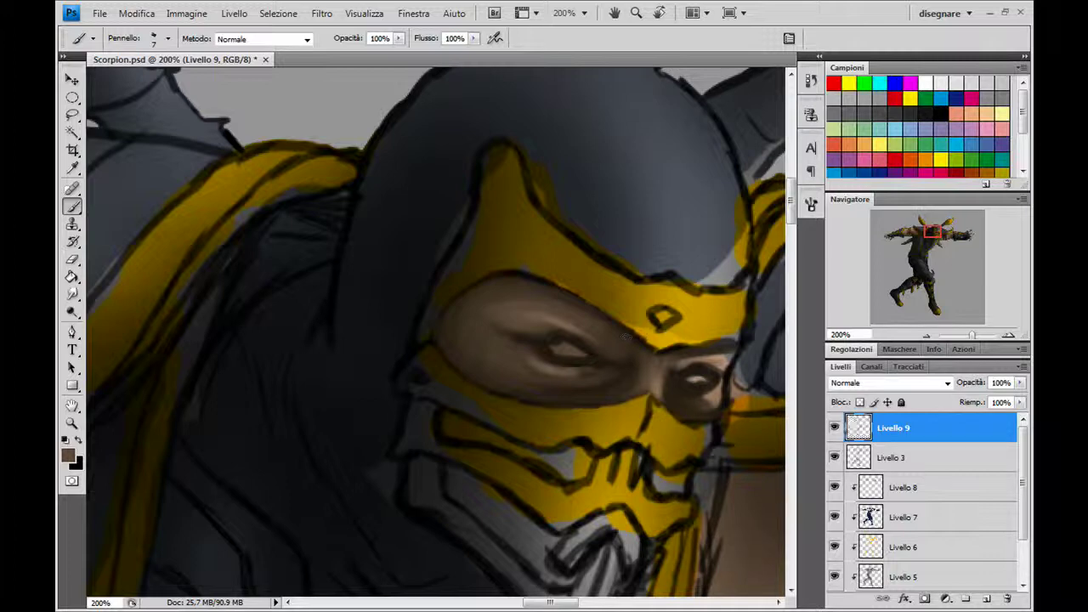
{"action": "left_click", "coordinate": [572, 324], "text": "alt"}
{"action": "left_click", "coordinate": [593, 345]}
{"action": "left_click_drag", "start_coordinate": [600, 345], "coordinate": [516, 328]}
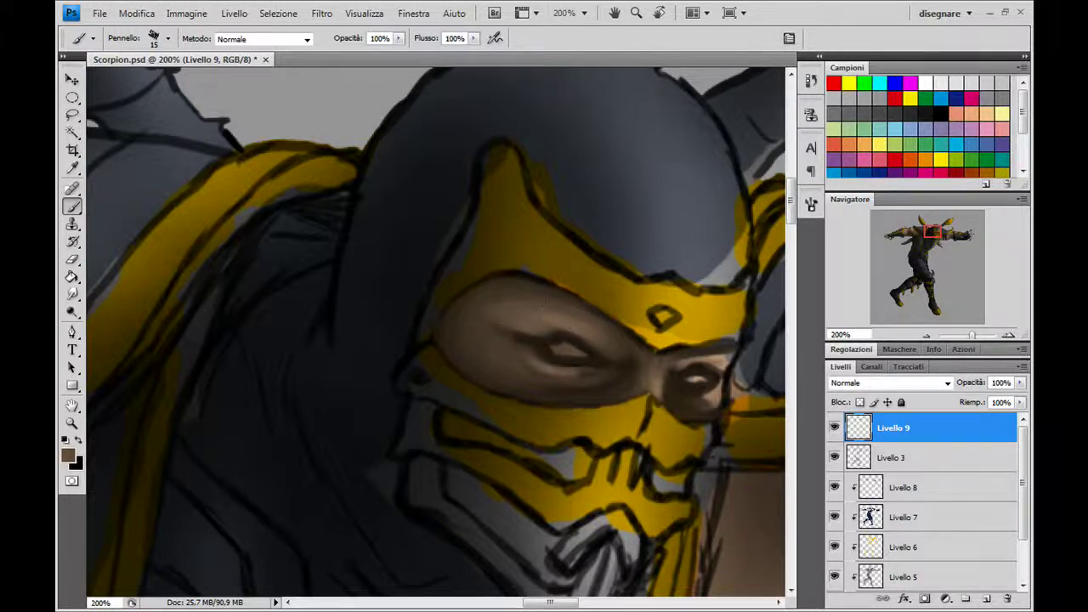
{"action": "left_click_drag", "start_coordinate": [548, 306], "coordinate": [584, 303]}
With a 30 px brush, paint and smooth the speckled forehead skin and shade under the eye
{"action": "left_click", "coordinate": [583, 303], "text": "alt"}
{"action": "left_click", "coordinate": [595, 338], "text": "alt"}
{"action": "key", "text": "bracketright"}
{"action": "key", "text": "bracketright"}
{"action": "key", "text": "bracketright"}
{"action": "mouse_move", "coordinate": [497, 306]}
{"action": "left_mouse_down"}
{"action": "mouse_move", "coordinate": [522, 293]}
{"action": "mouse_move", "coordinate": [510, 291]}
{"action": "left_mouse_up"}
{"action": "left_click", "coordinate": [475, 298], "text": "alt"}
{"action": "left_click_drag", "start_coordinate": [505, 353], "coordinate": [535, 355]}
{"action": "left_click", "coordinate": [468, 327], "text": "alt"}
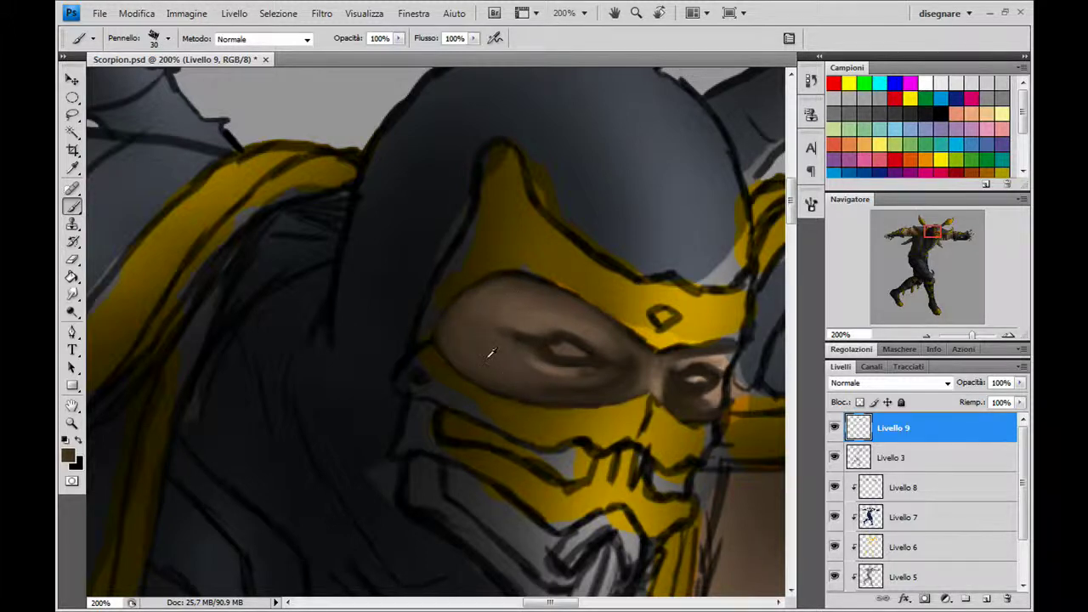
At 20 px, shade the cheek below the eye, then lighten the inside of the eye
{"action": "key", "text": "bracketleft"}
{"action": "left_click_drag", "start_coordinate": [455, 323], "coordinate": [442, 345]}
{"action": "mouse_move", "coordinate": [554, 348]}
{"action": "left_mouse_down"}
{"action": "mouse_move", "coordinate": [568, 361]}
{"action": "mouse_move", "coordinate": [561, 344]}
{"action": "mouse_move", "coordinate": [579, 345]}
{"action": "mouse_move", "coordinate": [581, 358]}
{"action": "mouse_move", "coordinate": [550, 344]}
{"action": "left_mouse_up"}
{"action": "key", "text": "["}
{"action": "key", "text": "["}
{"action": "key", "text": "["}
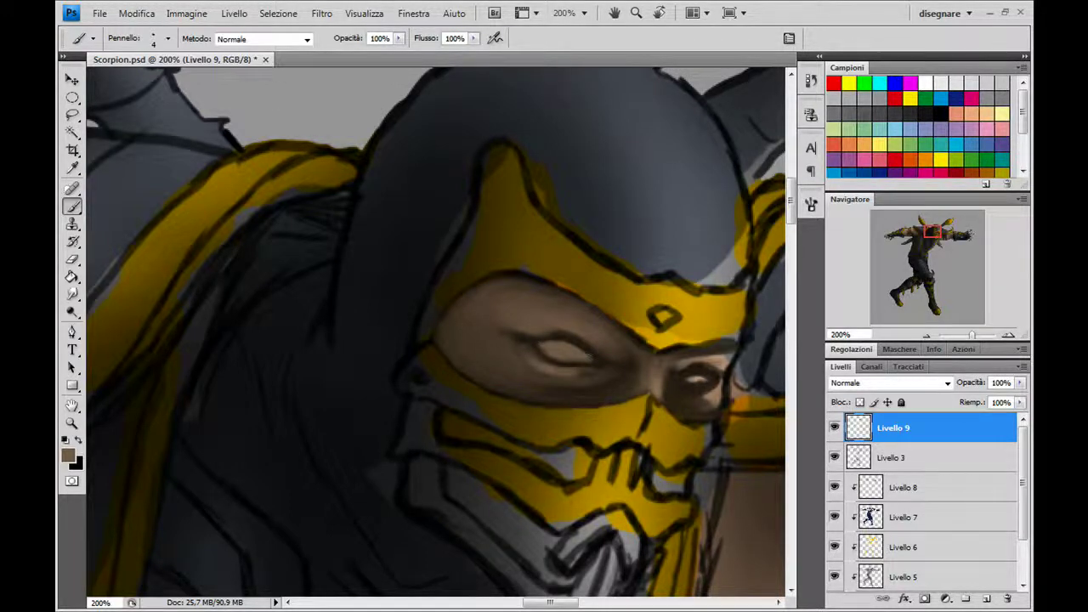
Bring the right eye into view and lighten the skin around and above it with light tan
{"action": "left_click_drag", "start_coordinate": [610, 359], "coordinate": [525, 374]}
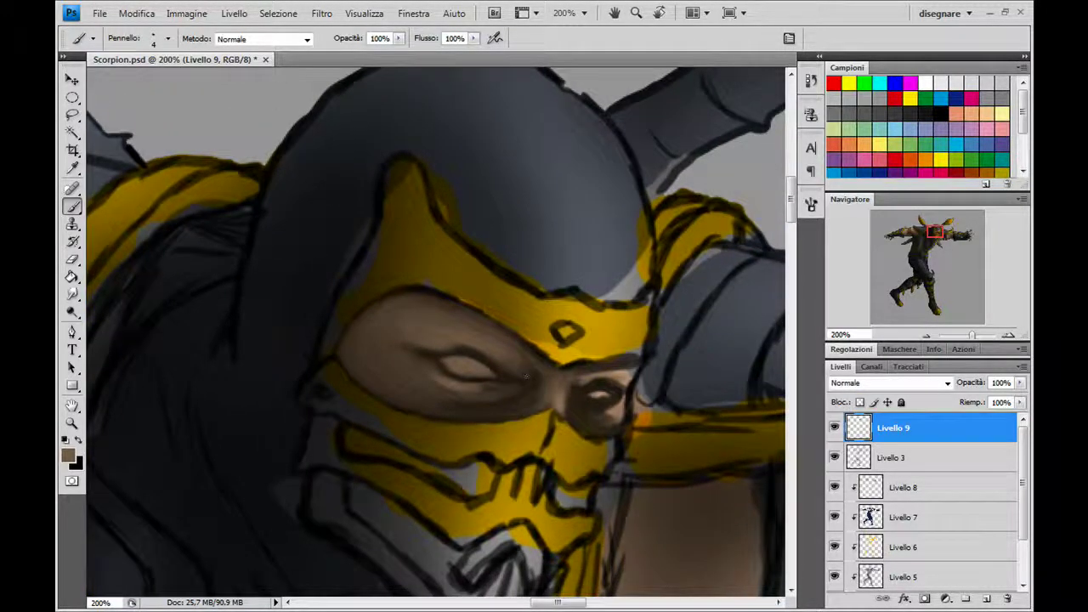
{"action": "key", "text": "]"}
{"action": "left_click", "coordinate": [574, 387]}
{"action": "mouse_move", "coordinate": [577, 414]}
{"action": "left_mouse_down"}
{"action": "mouse_move", "coordinate": [605, 431]}
{"action": "mouse_move", "coordinate": [622, 427]}
{"action": "mouse_move", "coordinate": [622, 411]}
{"action": "mouse_move", "coordinate": [621, 423]}
{"action": "left_mouse_up"}
{"action": "left_click", "coordinate": [617, 407], "text": "alt"}
{"action": "left_click_drag", "start_coordinate": [627, 377], "coordinate": [638, 359]}
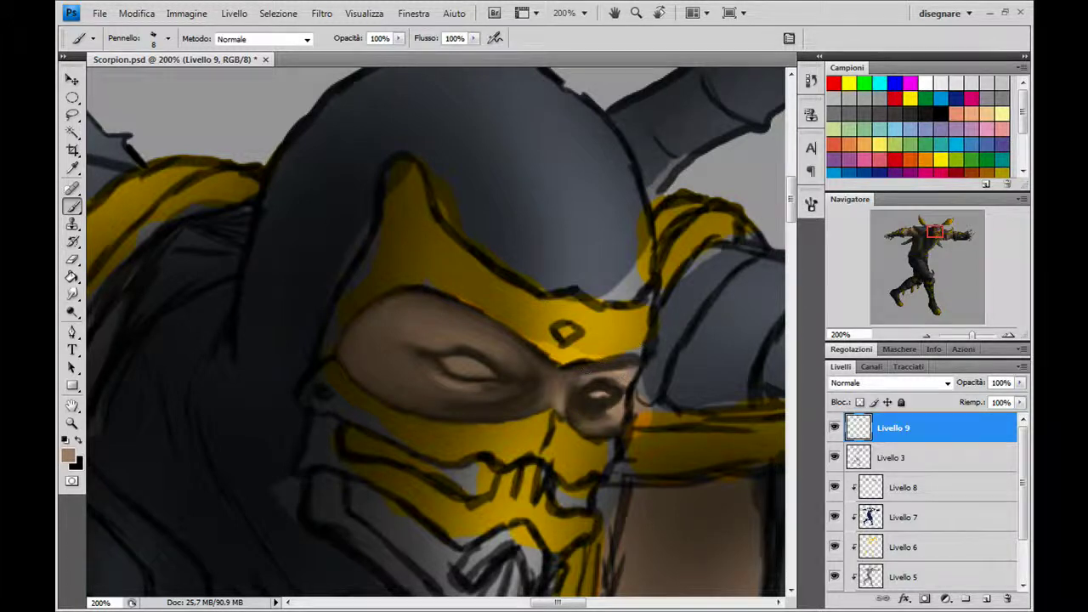
{"action": "left_click_drag", "start_coordinate": [578, 377], "coordinate": [605, 368]}
With a 10 px brush, shade the right upper eyelid and darken the skin under the eye
{"action": "key", "text": "bracketright"}
{"action": "key", "text": "bracketright"}
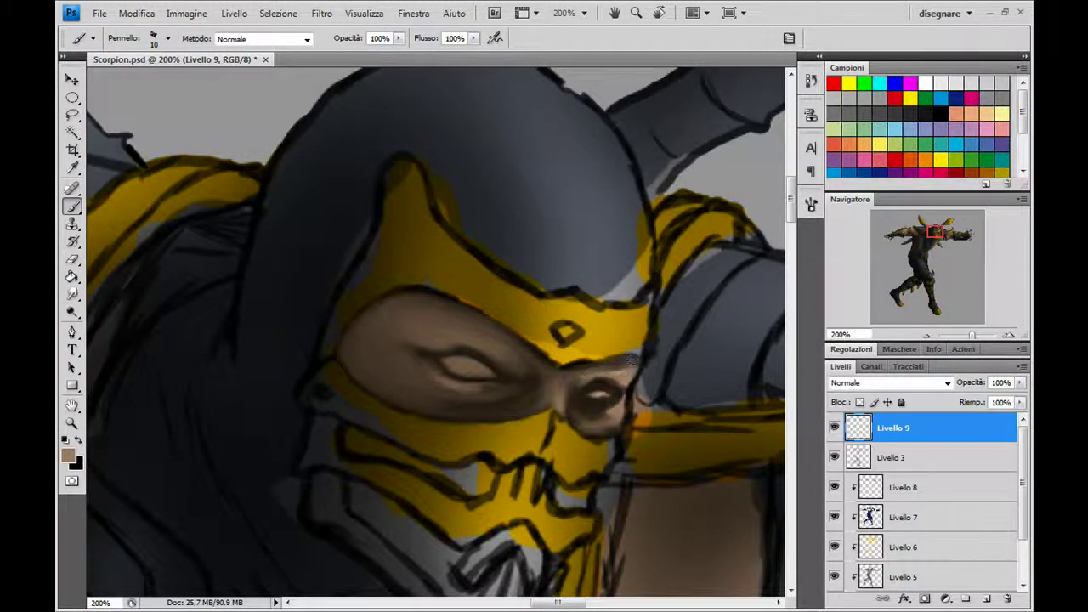
{"action": "mouse_move", "coordinate": [598, 371]}
{"action": "left_mouse_down"}
{"action": "mouse_move", "coordinate": [621, 367]}
{"action": "mouse_move", "coordinate": [581, 379]}
{"action": "mouse_move", "coordinate": [633, 364]}
{"action": "mouse_move", "coordinate": [605, 365]}
{"action": "left_mouse_up"}
{"action": "left_click", "coordinate": [585, 365], "text": "alt"}
{"action": "left_click", "coordinate": [631, 361], "text": "alt"}
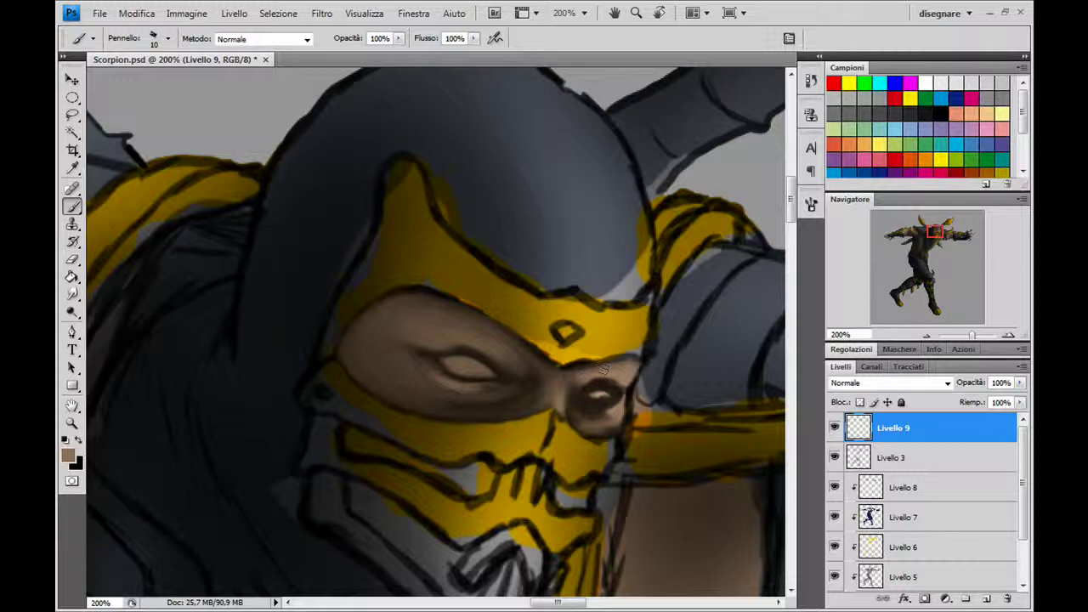
{"action": "left_click", "coordinate": [600, 371]}
{"action": "left_click_drag", "start_coordinate": [586, 417], "coordinate": [611, 426]}
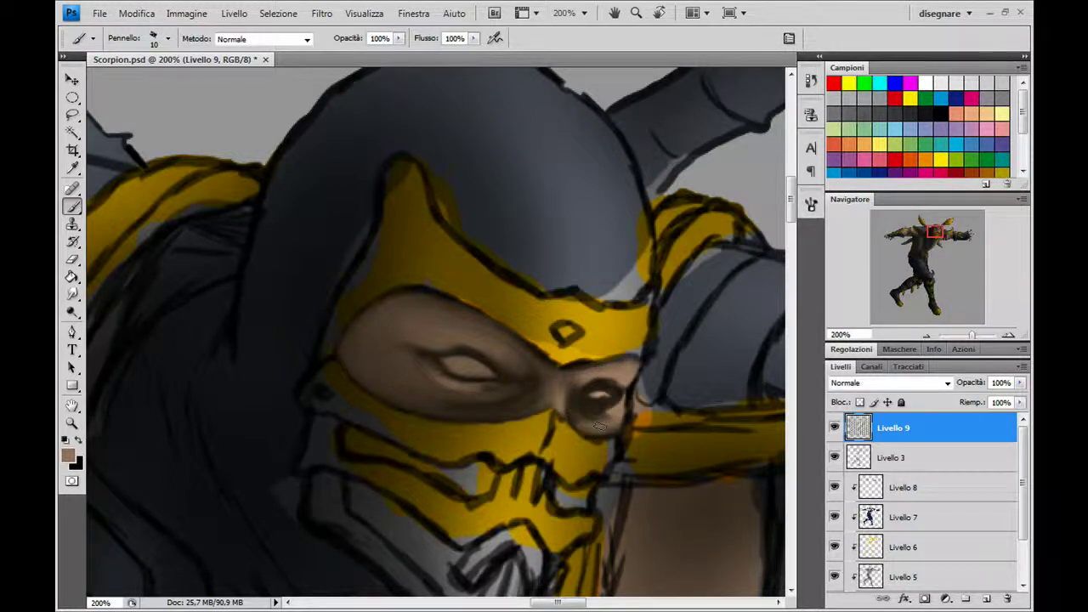
At 7 px, highlight the right eye and add dark brown touches beneath it
{"action": "key", "text": "bracketleft"}
{"action": "key", "text": "bracketleft"}
{"action": "key", "text": "bracketleft"}
{"action": "left_click_drag", "start_coordinate": [590, 391], "coordinate": [605, 398]}
{"action": "key", "text": "bracketleft"}
{"action": "key", "text": "bracketleft"}
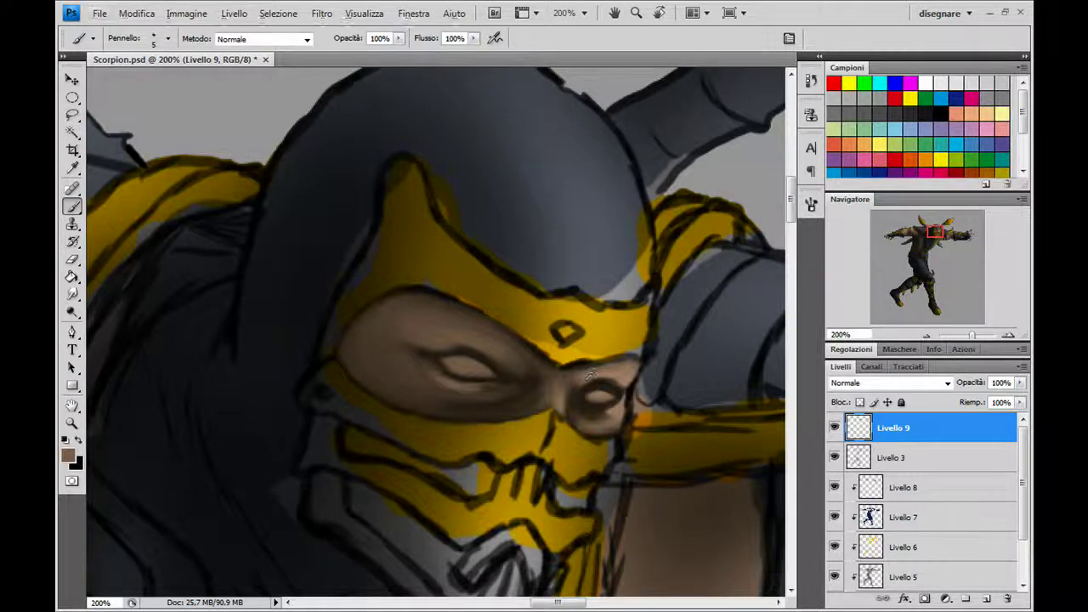
{"action": "left_click_drag", "start_coordinate": [593, 382], "coordinate": [618, 388]}
{"action": "left_click_drag", "start_coordinate": [612, 380], "coordinate": [578, 414]}
{"action": "left_click", "coordinate": [589, 415], "text": "alt"}
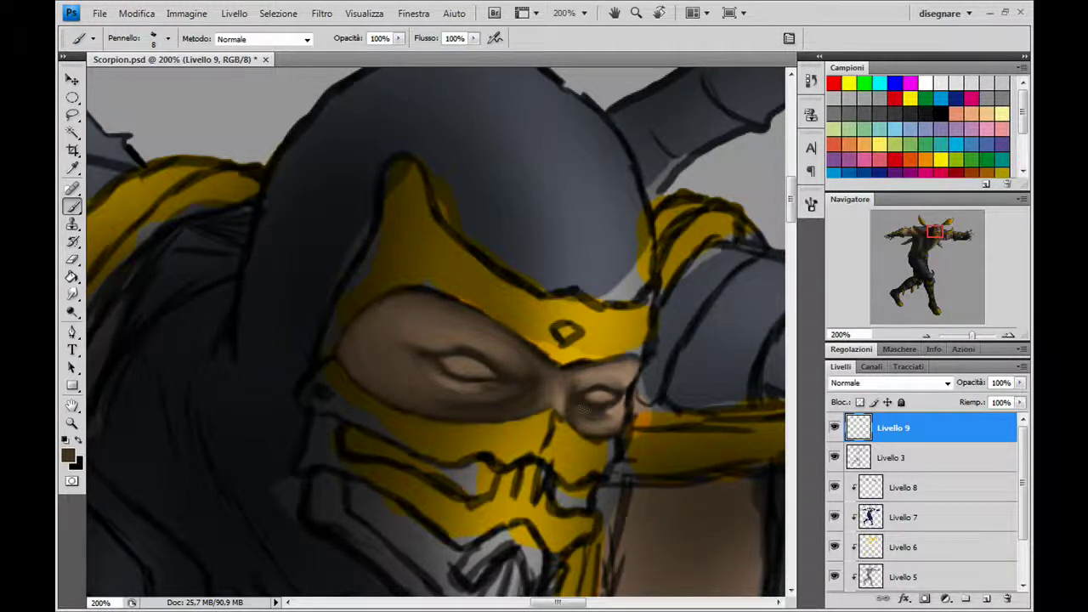
{"action": "left_click_drag", "start_coordinate": [583, 410], "coordinate": [607, 414]}
{"action": "left_click", "coordinate": [576, 401]}
{"action": "key", "text": "bracketleft"}
{"action": "key", "text": "bracketleft"}
Paint faint strokes along the brow and darken the edge under the yellow brow band
{"action": "left_click_drag", "start_coordinate": [493, 338], "coordinate": [485, 337]}
{"action": "left_click_drag", "start_coordinate": [532, 360], "coordinate": [513, 348]}
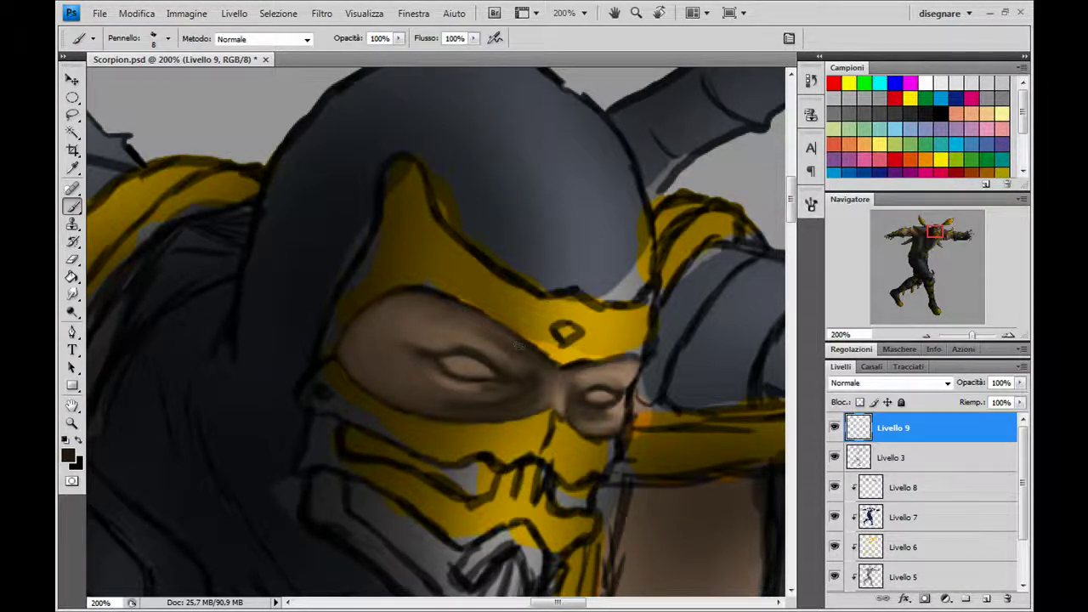
{"action": "left_click_drag", "start_coordinate": [516, 344], "coordinate": [478, 328]}
{"action": "left_click_drag", "start_coordinate": [416, 316], "coordinate": [442, 316]}
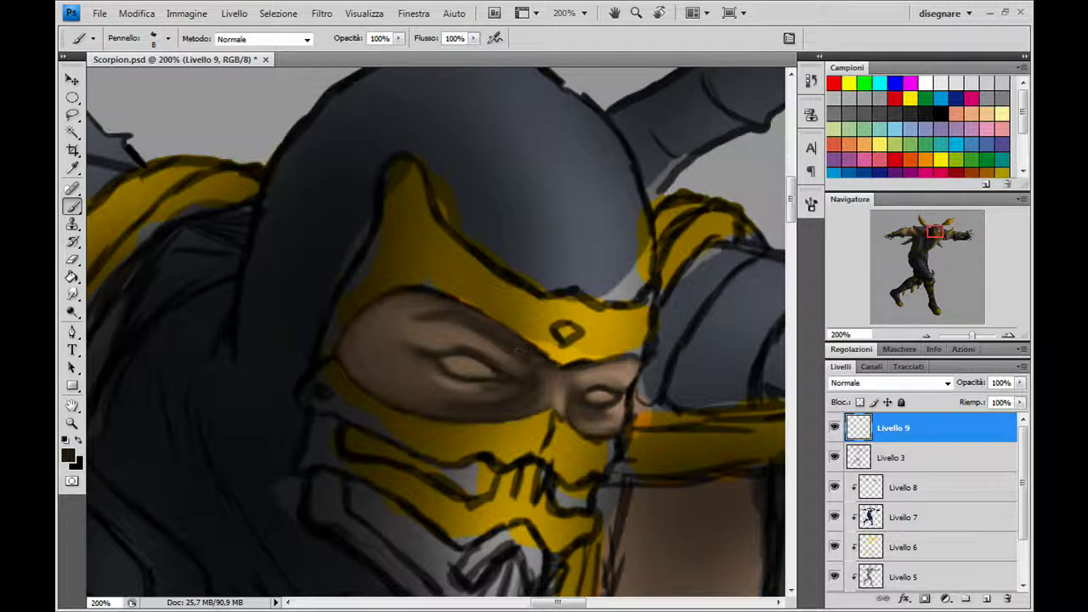
{"action": "mouse_move", "coordinate": [533, 358]}
{"action": "left_mouse_down"}
{"action": "mouse_move", "coordinate": [476, 321]}
{"action": "mouse_move", "coordinate": [482, 330]}
{"action": "left_mouse_up"}
{"action": "mouse_move", "coordinate": [624, 366]}
{"action": "left_mouse_down"}
{"action": "mouse_move", "coordinate": [586, 370]}
{"action": "mouse_move", "coordinate": [638, 361]}
{"action": "mouse_move", "coordinate": [581, 373]}
{"action": "left_mouse_up"}
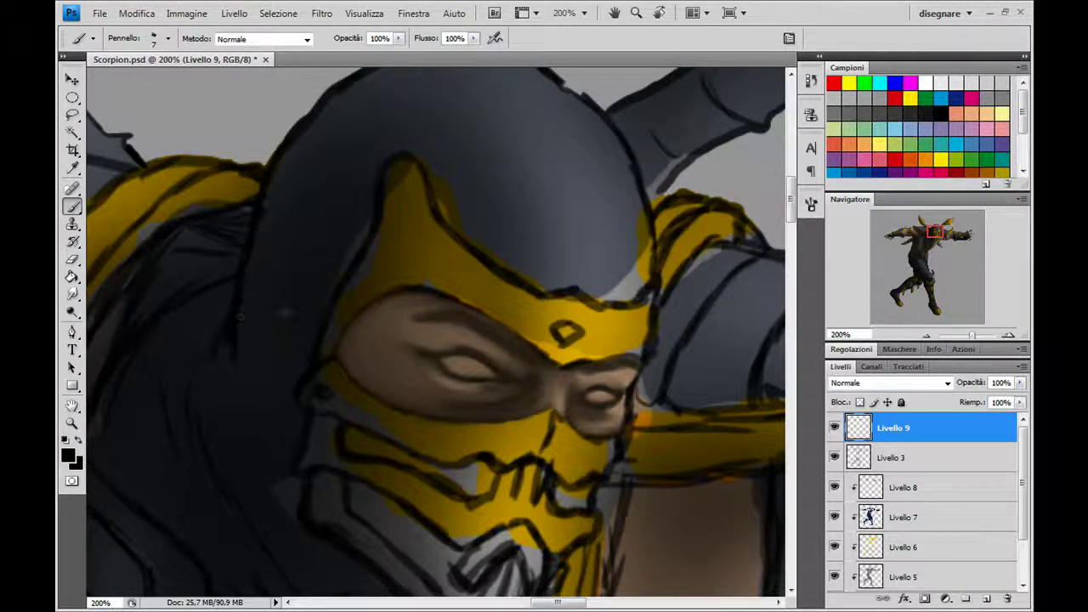
Darken the brow line above the right eye with a smaller brush, then set the foreground colour to grey bfbfbf
{"action": "key", "text": "bracketleft"}
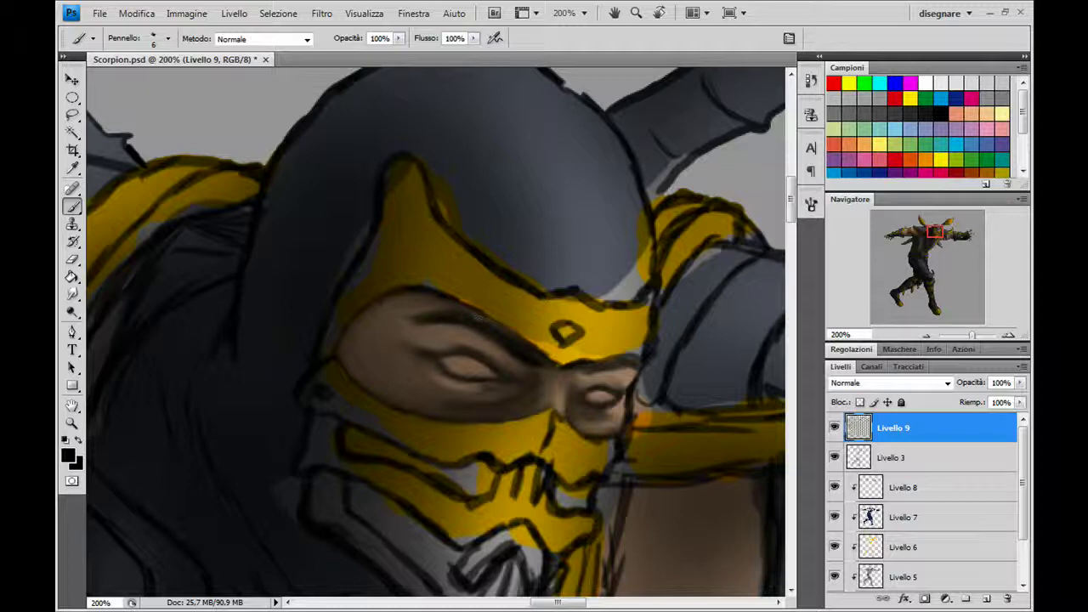
{"action": "left_click_drag", "start_coordinate": [585, 372], "coordinate": [638, 368]}
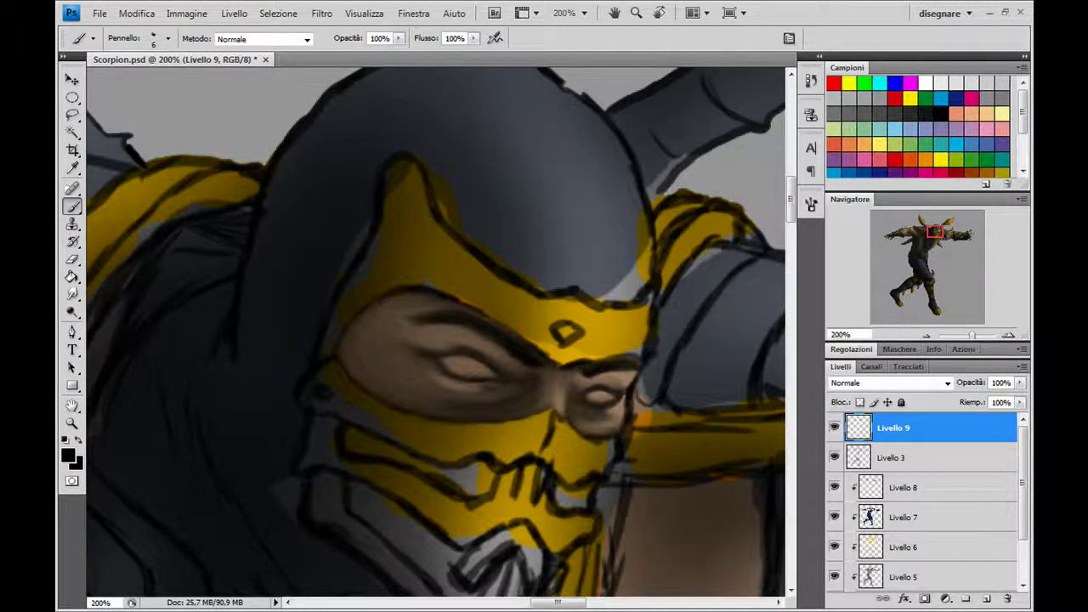
{"action": "left_click", "coordinate": [68, 456]}
{"action": "left_click", "coordinate": [502, 211]}
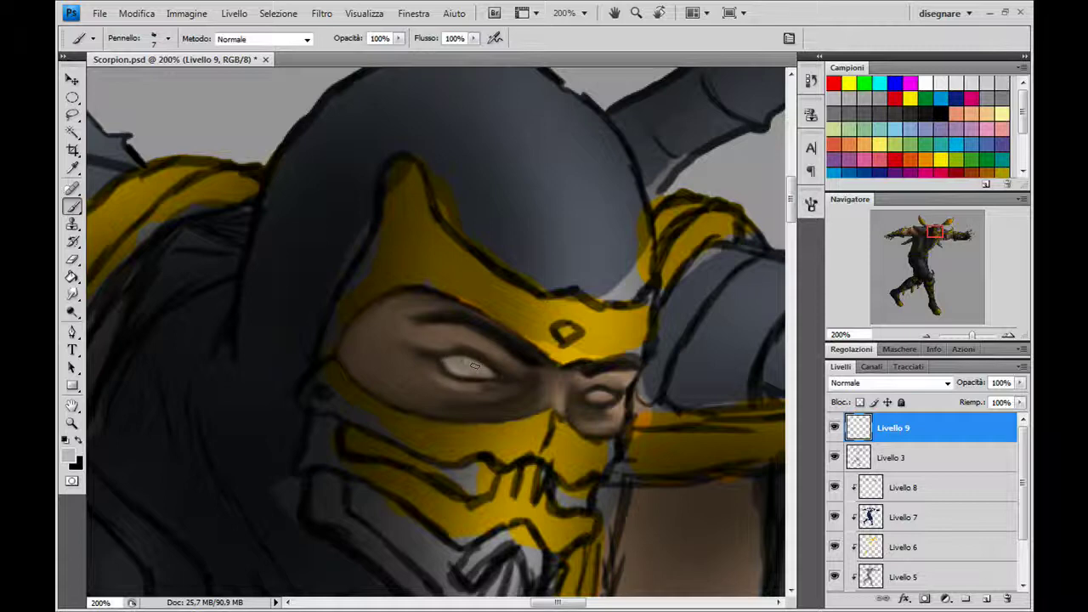
Sample a tan skin tone and try strokes near the left eye, undoing all three. Keep the strokes under the right eye at brush size 5
{"action": "left_click", "coordinate": [463, 361], "text": "alt"}
{"action": "left_click_drag", "start_coordinate": [466, 364], "coordinate": [459, 365]}
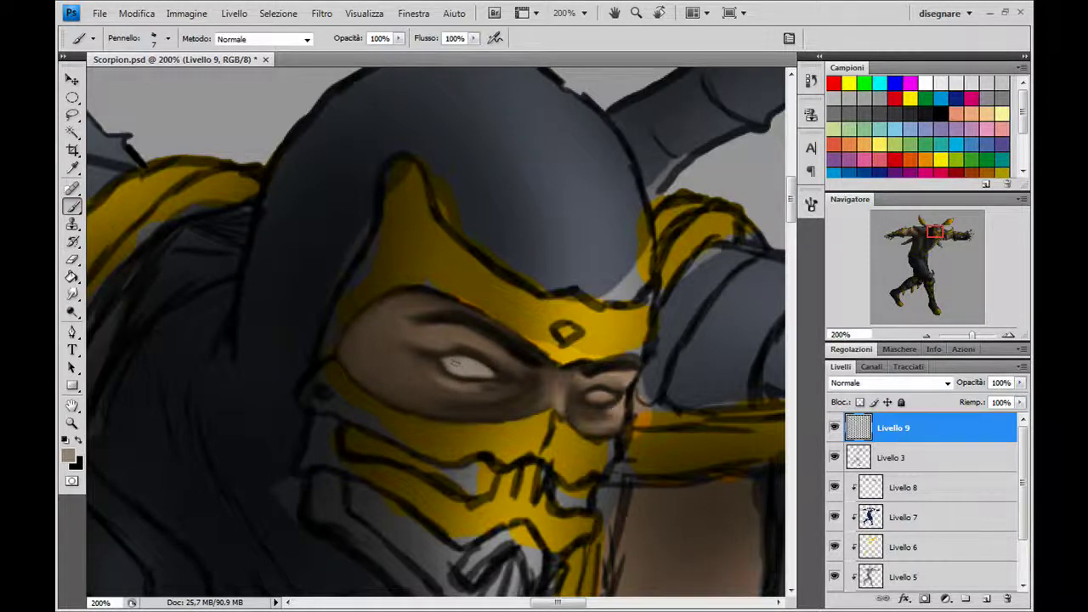
{"action": "key", "text": "ctrl+z"}
{"action": "left_click_drag", "start_coordinate": [442, 362], "coordinate": [457, 367]}
{"action": "key", "text": "ctrl+z"}
{"action": "left_click_drag", "start_coordinate": [488, 372], "coordinate": [477, 374]}
{"action": "key", "text": "ctrl+z"}
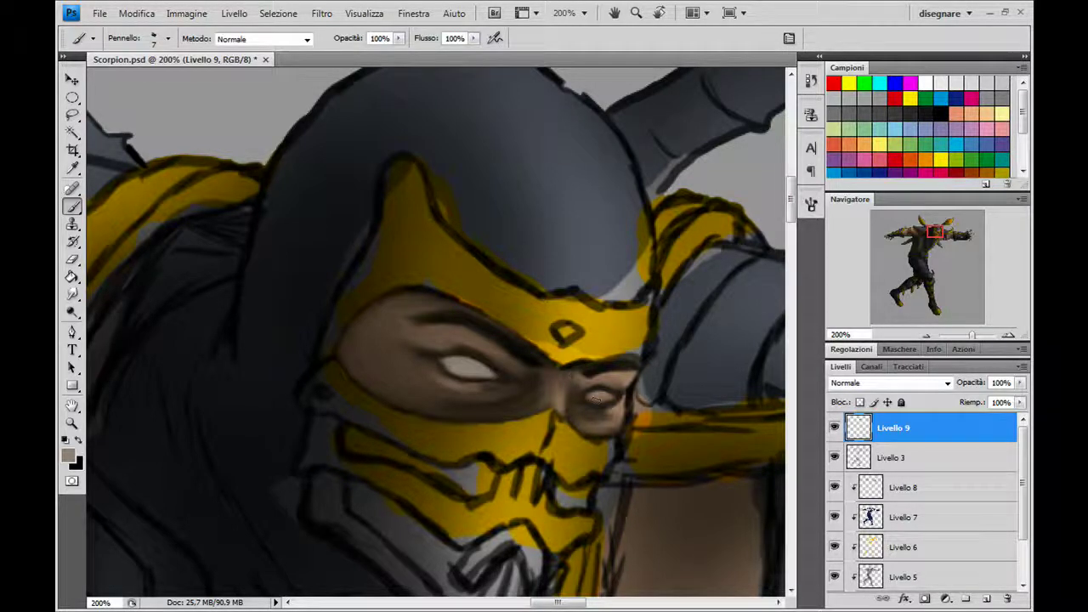
{"action": "left_click_drag", "start_coordinate": [588, 399], "coordinate": [609, 394]}
{"action": "key", "text": "bracketleft"}
{"action": "key", "text": "bracketleft"}
{"action": "left_click_drag", "start_coordinate": [587, 399], "coordinate": [590, 397]}
Sample the skin brown and dab strokes above the left eye and eyebrow at sizes 4–6
{"action": "left_click", "coordinate": [476, 346], "text": "alt"}
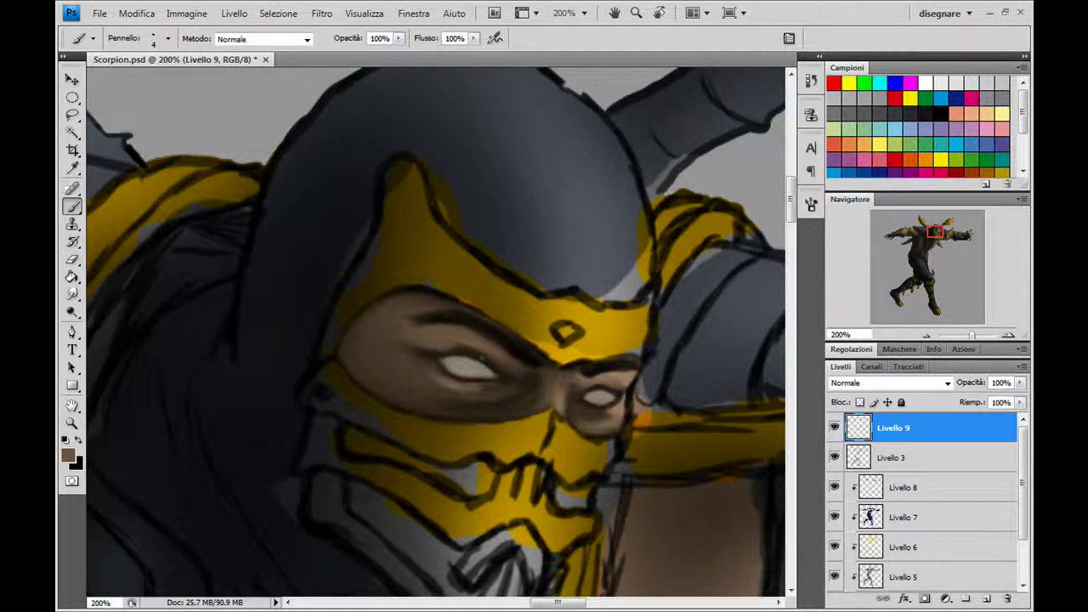
{"action": "left_click_drag", "start_coordinate": [460, 352], "coordinate": [476, 354]}
{"action": "left_click_drag", "start_coordinate": [420, 355], "coordinate": [434, 350]}
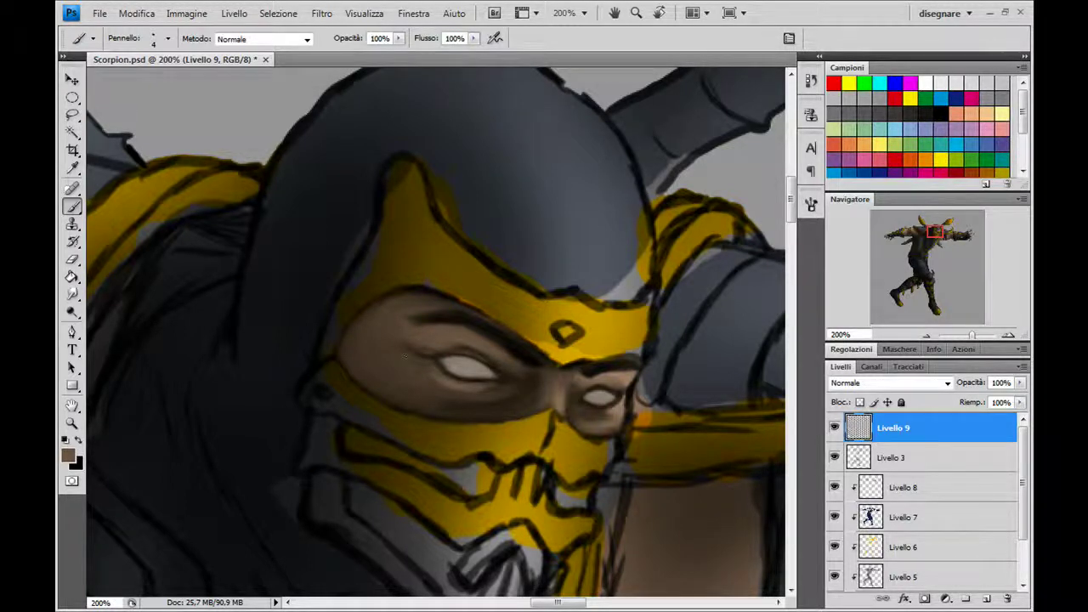
{"action": "key", "text": "bracketright"}
{"action": "key", "text": "bracketright"}
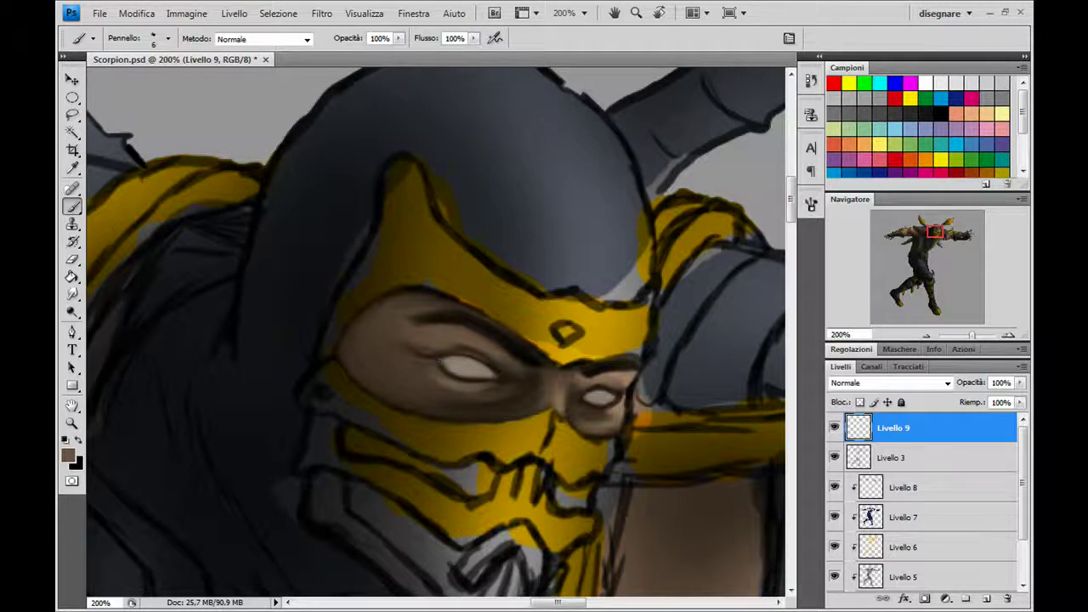
{"action": "left_click", "coordinate": [436, 361]}
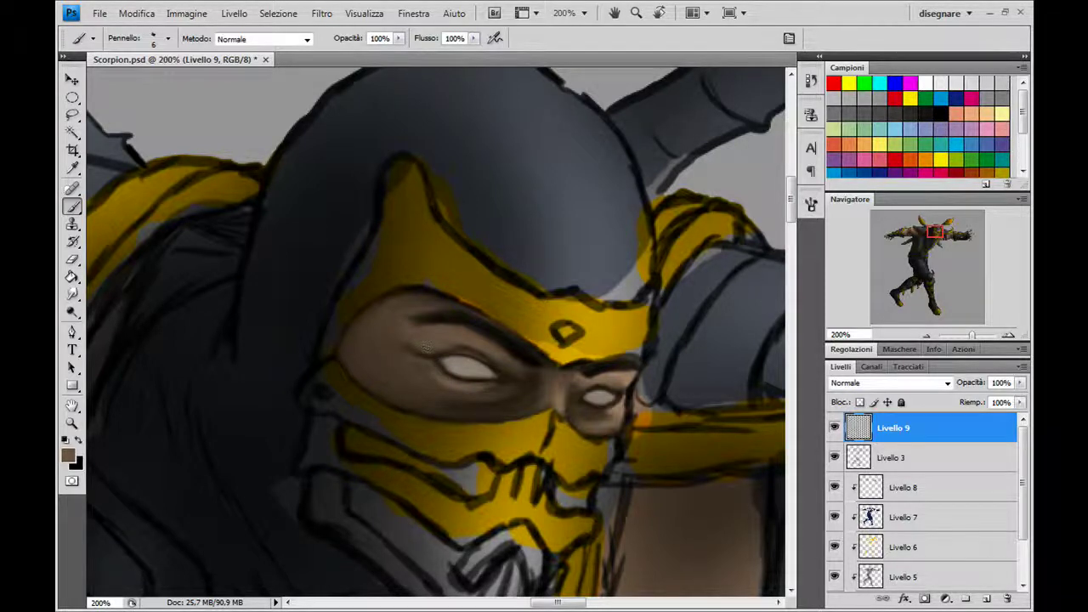
{"action": "left_click", "coordinate": [426, 348]}
{"action": "key", "text": "bracketleft"}
{"action": "key", "text": "bracketleft"}
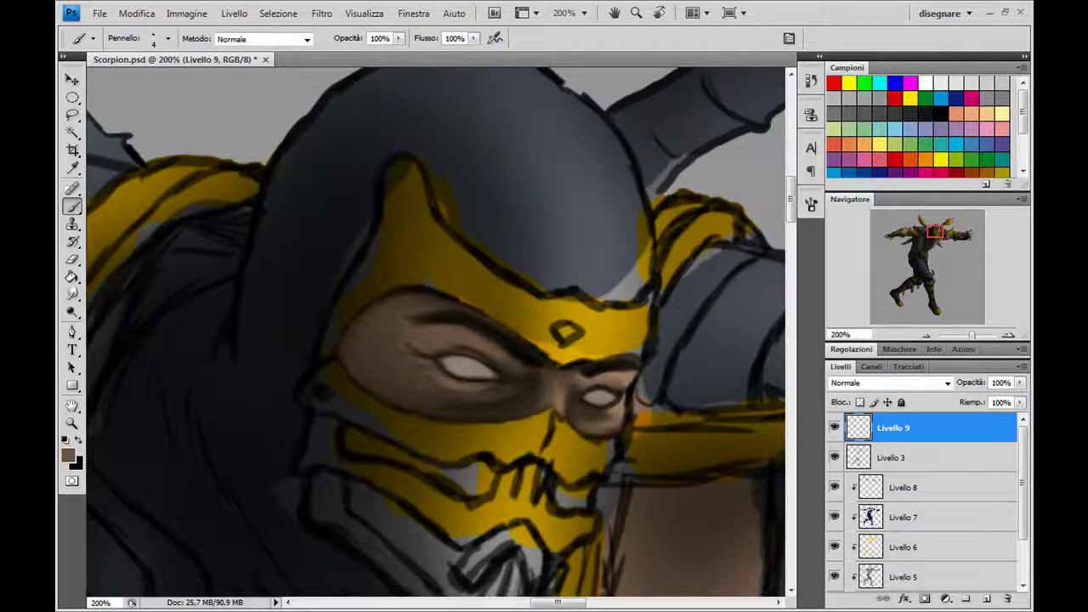
{"action": "key", "text": "bracketright"}
{"action": "key", "text": "bracketright"}
Paint light skin-brown strokes across the forehead with a textured brush tip
{"action": "left_click", "coordinate": [632, 374], "text": "alt"}
{"action": "key", "text": "period"}
{"action": "key", "text": "period"}
{"action": "left_click_drag", "start_coordinate": [429, 340], "coordinate": [412, 336]}
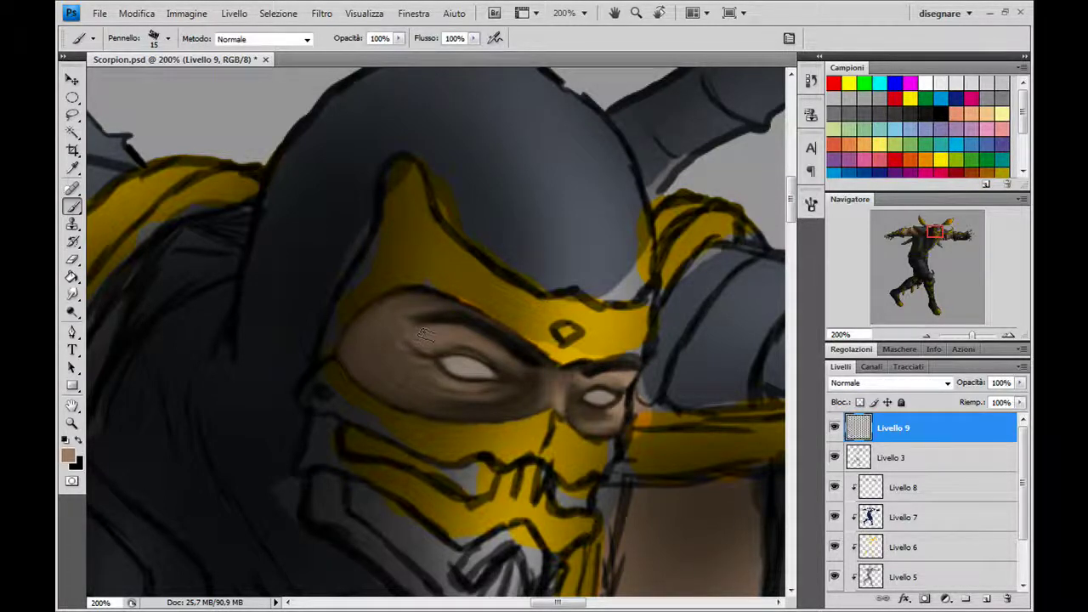
{"action": "key", "text": "comma"}
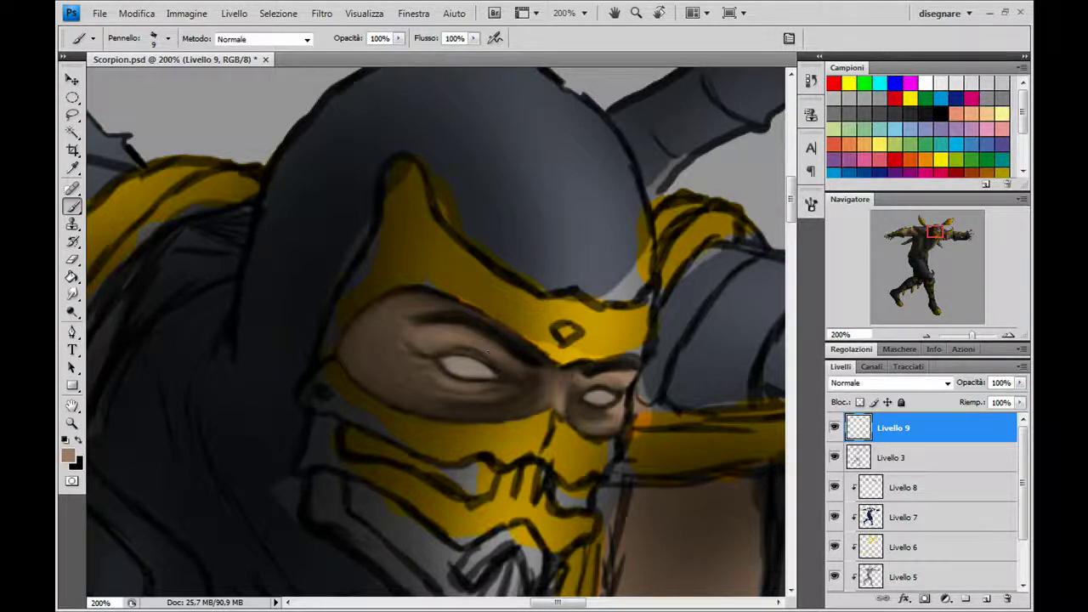
{"action": "left_click_drag", "start_coordinate": [435, 335], "coordinate": [410, 334]}
Shade below and under the left eye with a darker skin brown at sizes 15 then 10
{"action": "left_click", "coordinate": [401, 326], "text": "alt"}
{"action": "key", "text": "period"}
{"action": "left_click", "coordinate": [398, 328], "text": "alt"}
{"action": "left_click_drag", "start_coordinate": [425, 375], "coordinate": [435, 381]}
{"action": "key", "text": "bracketleft"}
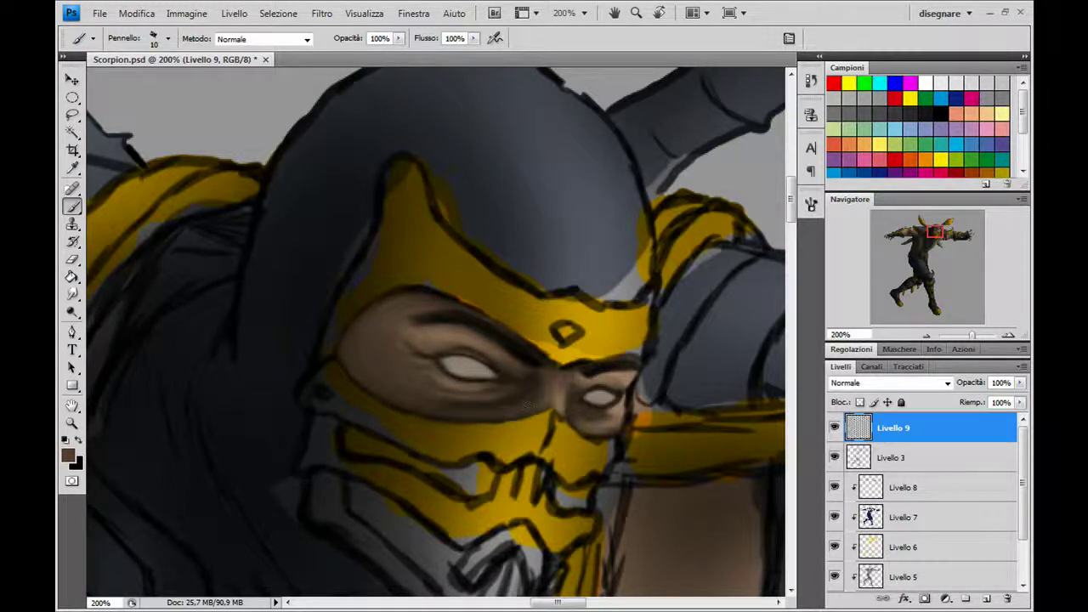
{"action": "left_click_drag", "start_coordinate": [442, 415], "coordinate": [416, 403]}
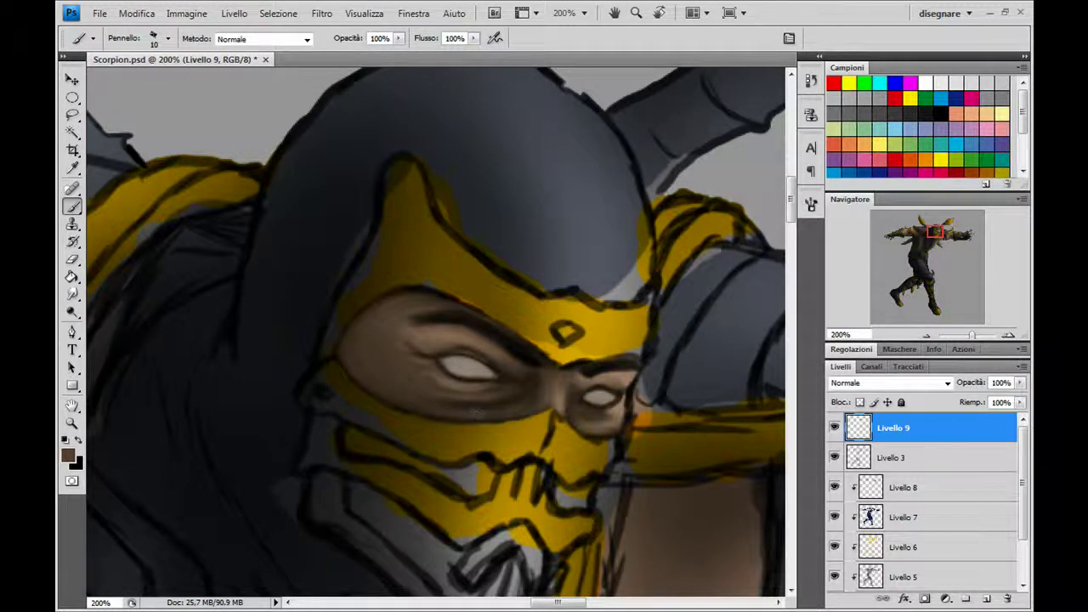
Shade near the mask edge and the nose bridge with dark brown, and lighten the right eye corner
{"action": "left_click", "coordinate": [485, 407], "text": "alt"}
{"action": "mouse_move", "coordinate": [528, 407]}
{"action": "left_mouse_down"}
{"action": "mouse_move", "coordinate": [510, 413]}
{"action": "mouse_move", "coordinate": [558, 394]}
{"action": "mouse_move", "coordinate": [566, 401]}
{"action": "mouse_move", "coordinate": [531, 388]}
{"action": "left_mouse_up"}
{"action": "left_click", "coordinate": [543, 401], "text": "alt"}
{"action": "left_click", "coordinate": [524, 369], "text": "alt"}
{"action": "left_click_drag", "start_coordinate": [535, 375], "coordinate": [559, 372]}
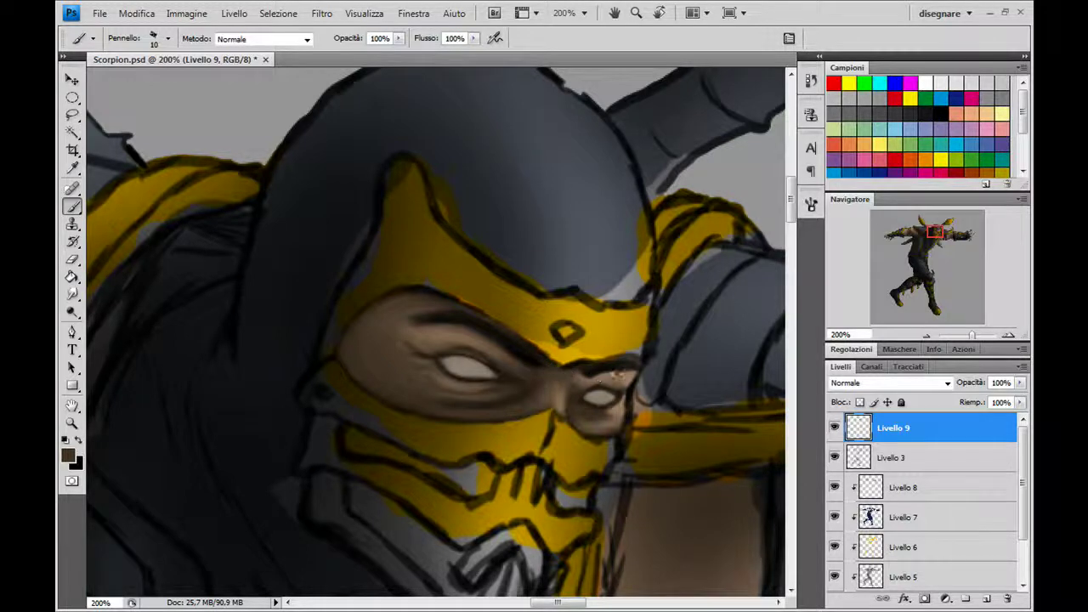
{"action": "left_click", "coordinate": [619, 374], "text": "alt"}
{"action": "mouse_move", "coordinate": [556, 369]}
{"action": "left_mouse_down"}
{"action": "mouse_move", "coordinate": [574, 371]}
{"action": "mouse_move", "coordinate": [550, 374]}
{"action": "left_mouse_up"}
Sample darker and lighter skin browns while resizing the brush to 8, 4, then 5
{"action": "left_click", "coordinate": [575, 370], "text": "alt"}
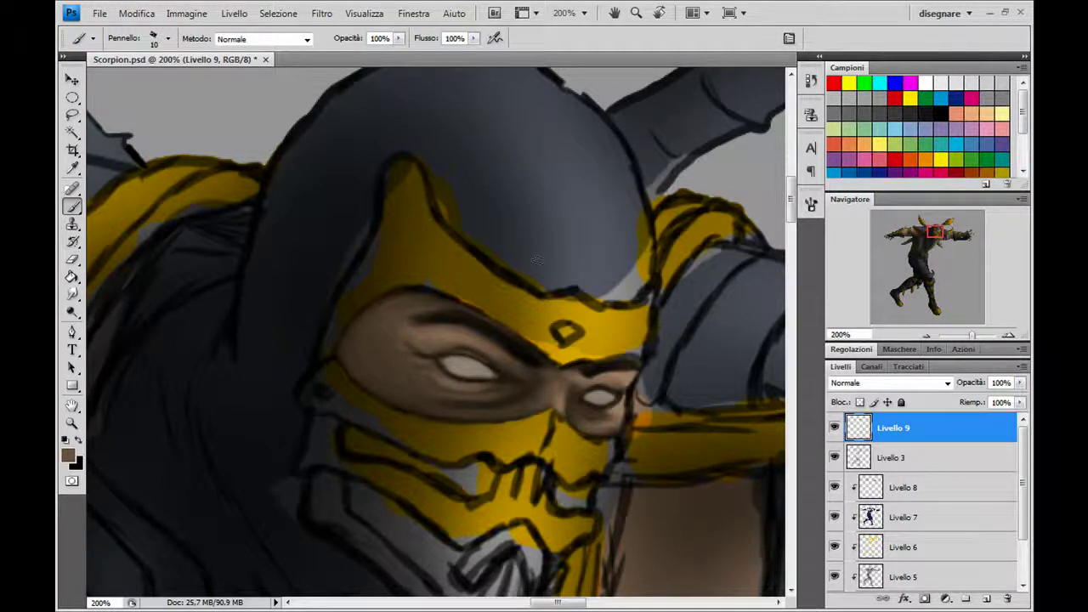
{"action": "left_click", "coordinate": [619, 411], "text": "alt"}
{"action": "key", "text": "bracketleft"}
{"action": "key", "text": "bracketleft"}
{"action": "key", "text": "bracketleft"}
{"action": "key", "text": "bracketleft"}
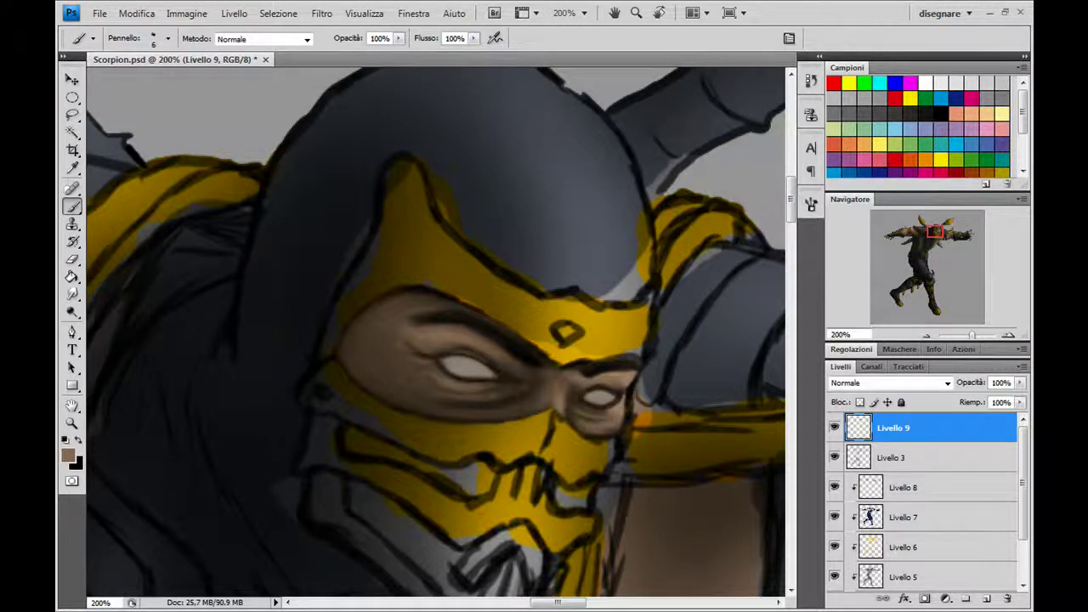
{"action": "left_click", "coordinate": [493, 393], "text": "alt"}
{"action": "key", "text": "bracketleft"}
{"action": "key", "text": "bracketleft"}
{"action": "key", "text": "bracketleft"}
{"action": "key", "text": "bracketleft"}
{"action": "key", "text": "bracketleft"}
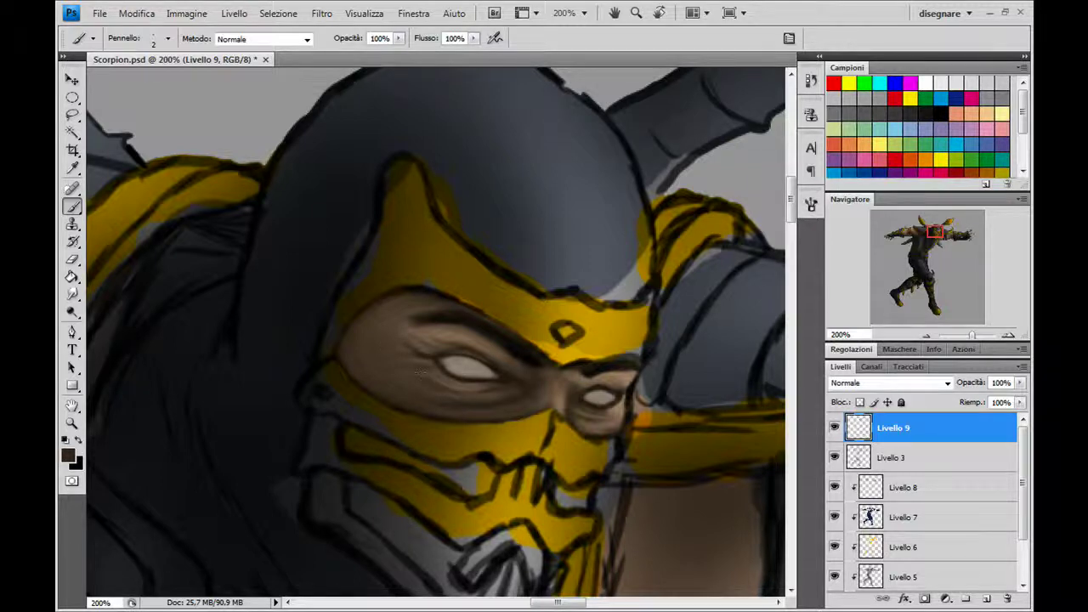
{"action": "left_click", "coordinate": [442, 331], "text": "alt"}
{"action": "key", "text": "bracketright"}
{"action": "key", "text": "bracketright"}
With a darker brown at size 25, paint broad faint strokes over the forehead toward the mask crest
{"action": "left_click", "coordinate": [382, 343], "text": "alt"}
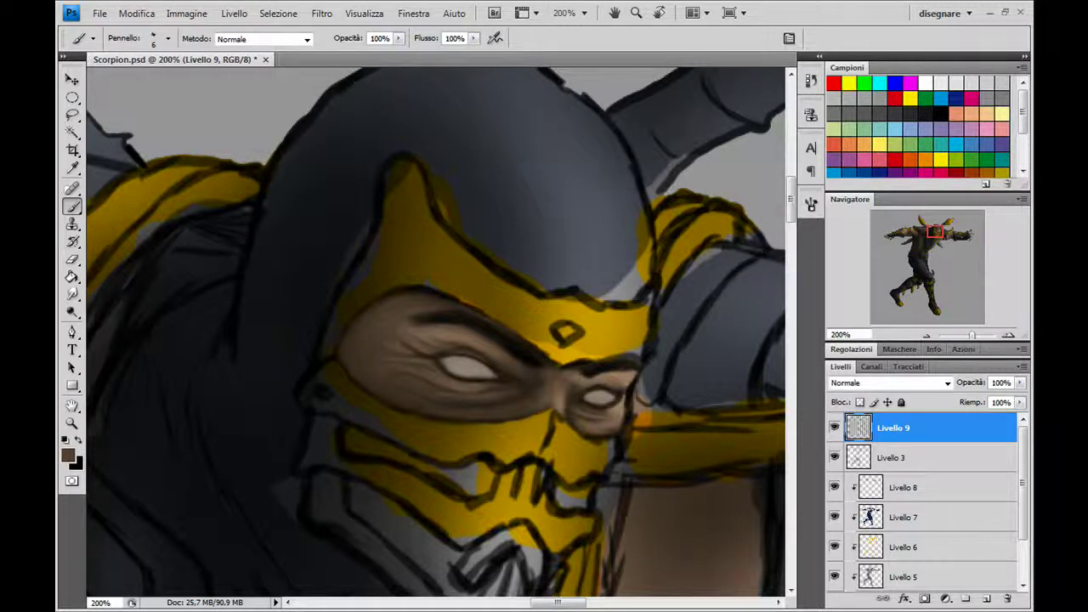
{"action": "key", "text": "bracketleft"}
{"action": "key", "text": "bracketright"}
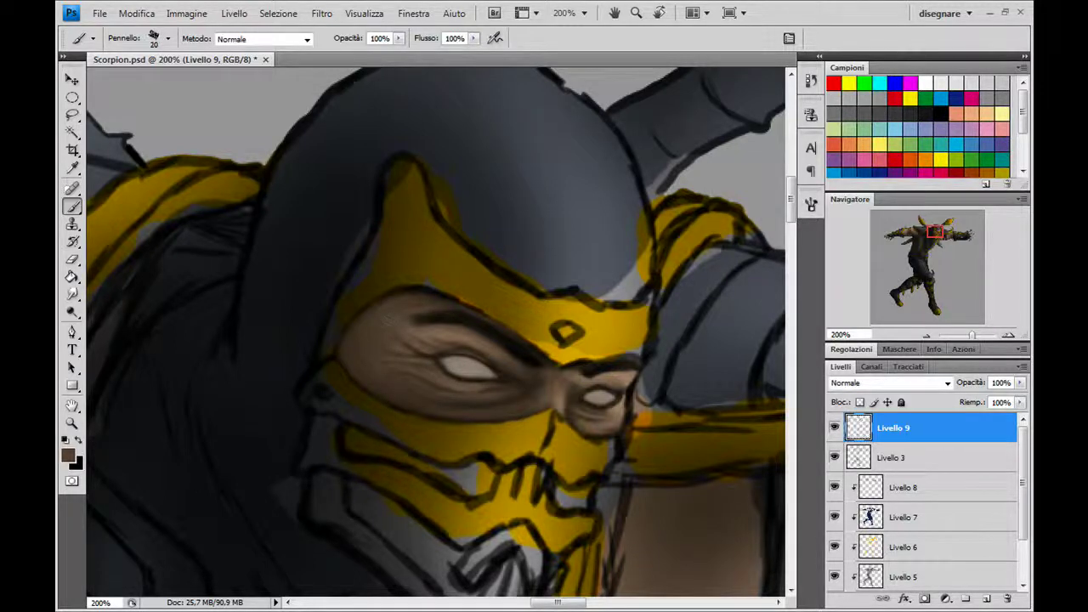
{"action": "mouse_move", "coordinate": [382, 323]}
{"action": "left_mouse_down"}
{"action": "mouse_move", "coordinate": [372, 328]}
{"action": "mouse_move", "coordinate": [373, 374]}
{"action": "left_mouse_up"}
{"action": "left_click_drag", "start_coordinate": [425, 319], "coordinate": [421, 304]}
At size 4, draw a near-black line along the right eye's upper lid, then sample tan skin
{"action": "key", "text": "bracketleft"}
{"action": "key", "text": "bracketleft"}
{"action": "key", "text": "bracketleft"}
{"action": "left_click_drag", "start_coordinate": [610, 374], "coordinate": [607, 384]}
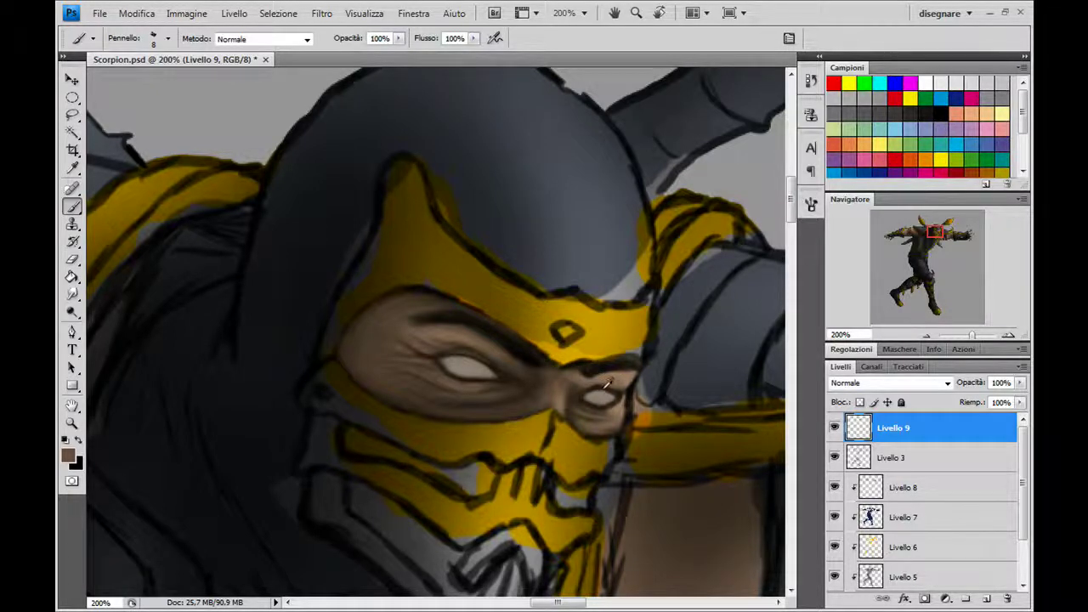
{"action": "left_click", "coordinate": [607, 384], "text": "alt"}
{"action": "key", "text": "bracketleft"}
{"action": "key", "text": "bracketleft"}
{"action": "key", "text": "bracketleft"}
{"action": "mouse_move", "coordinate": [582, 386]}
{"action": "left_mouse_down"}
{"action": "mouse_move", "coordinate": [613, 384]}
{"action": "mouse_move", "coordinate": [595, 380]}
{"action": "left_mouse_up"}
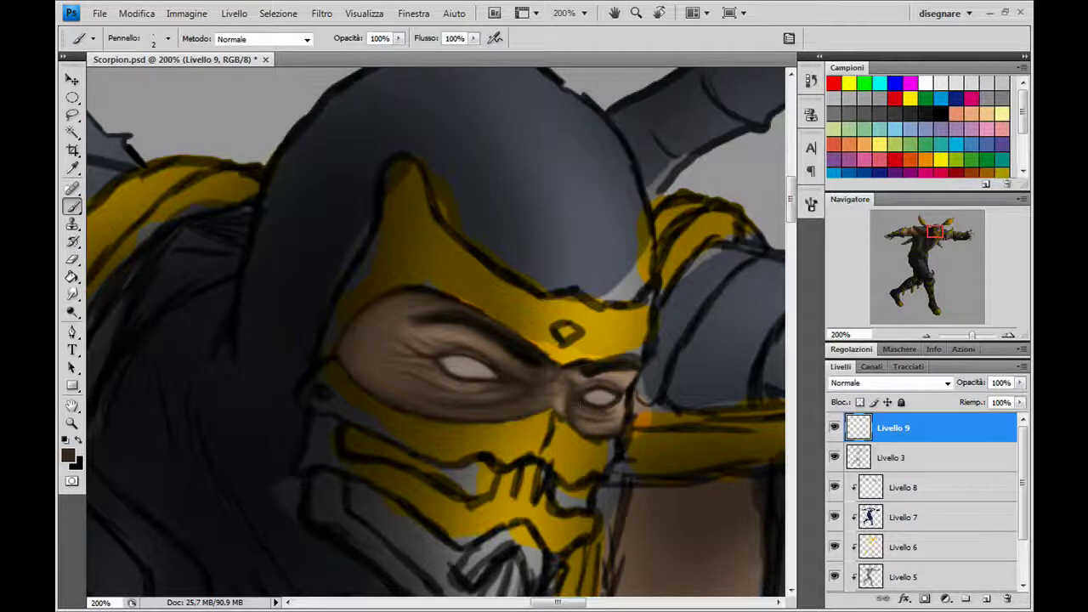
{"action": "left_click", "coordinate": [628, 373], "text": "alt"}
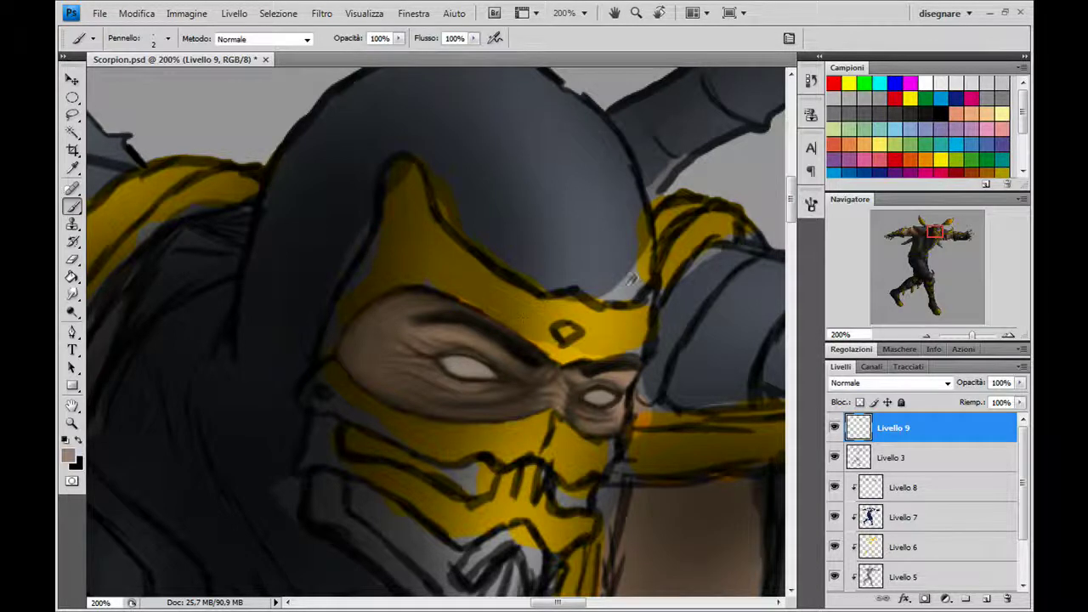
Add small greyish detail strokes to the face and forehead
{"action": "left_click", "coordinate": [631, 278], "text": "alt"}
{"action": "left_click_drag", "start_coordinate": [520, 357], "coordinate": [527, 358]}
{"action": "left_click_drag", "start_coordinate": [425, 318], "coordinate": [432, 321]}
Sample the dark eyebrow line and forehead brown, then soften the dark line above the eye
{"action": "left_click", "coordinate": [425, 311], "text": "alt"}
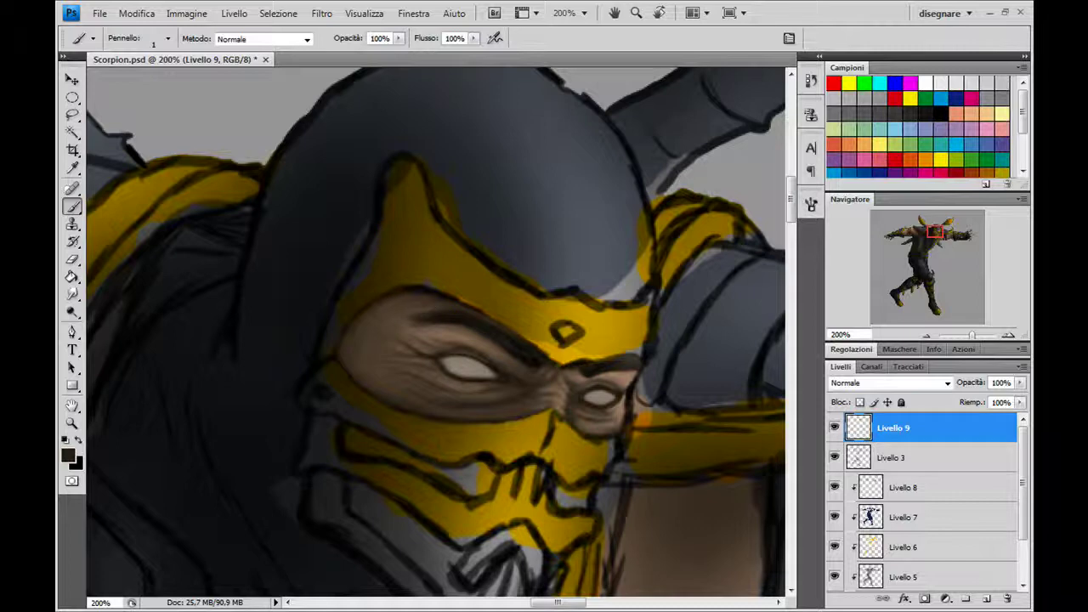
{"action": "left_click", "coordinate": [413, 320], "text": "alt"}
{"action": "left_click", "coordinate": [440, 309], "text": "alt"}
{"action": "left_click", "coordinate": [408, 321], "text": "alt"}
{"action": "left_click", "coordinate": [508, 343], "text": "alt"}
{"action": "left_click", "coordinate": [482, 334], "text": "alt"}
{"action": "left_click_drag", "start_coordinate": [497, 348], "coordinate": [515, 357]}
Switch to the Burn tool and shrink its brush to 80
{"action": "left_click", "coordinate": [73, 311]}
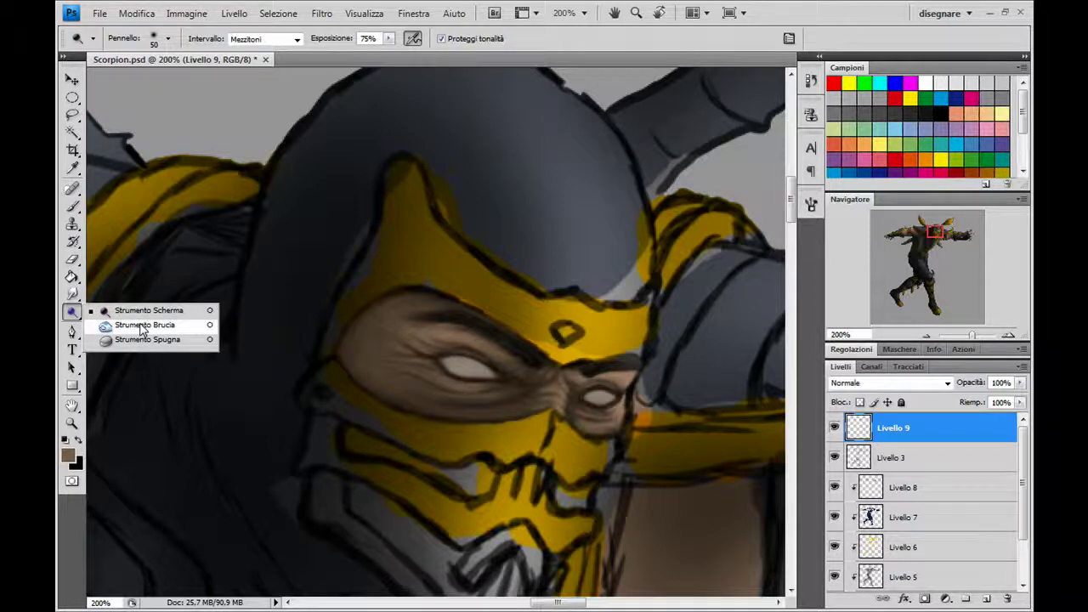
{"action": "left_click", "coordinate": [143, 327]}
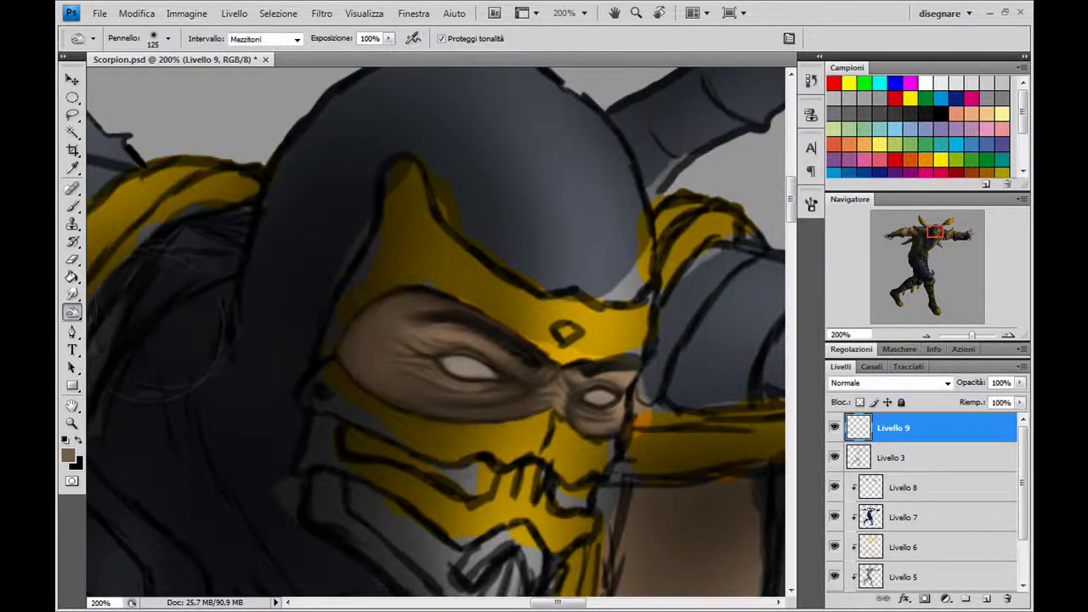
{"action": "key", "text": "bracketleft"}
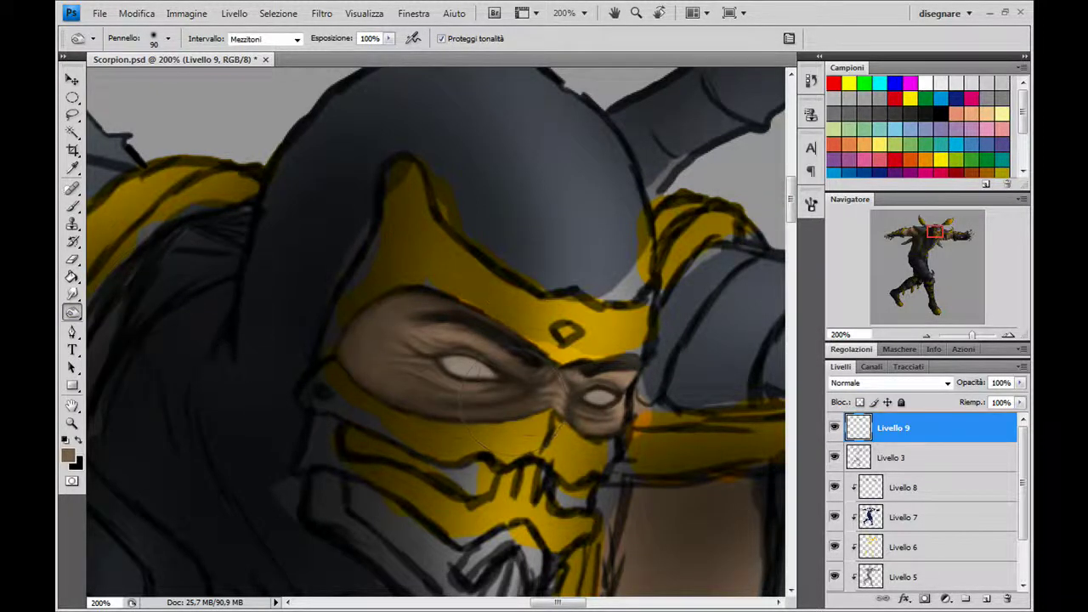
{"action": "key", "text": "bracketleft"}
Review Other Dynamics in the Brushes panel and set the burn brush to 60 px
{"action": "left_click", "coordinate": [811, 208]}
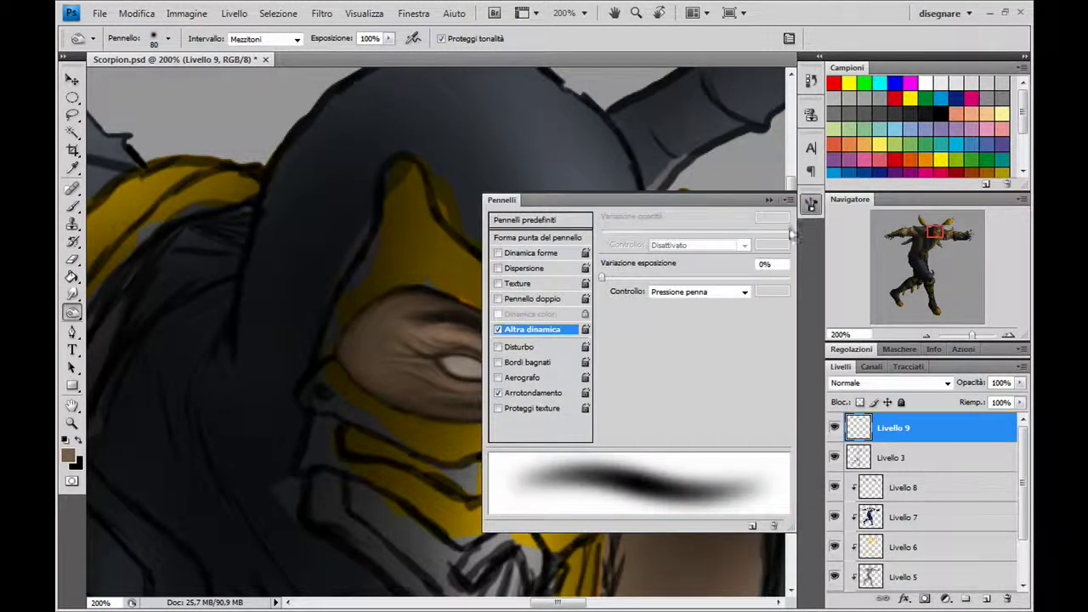
{"action": "left_click", "coordinate": [561, 221]}
{"action": "scroll", "coordinate": [781, 314], "scroll_direction": "up", "scroll_amount": 5}
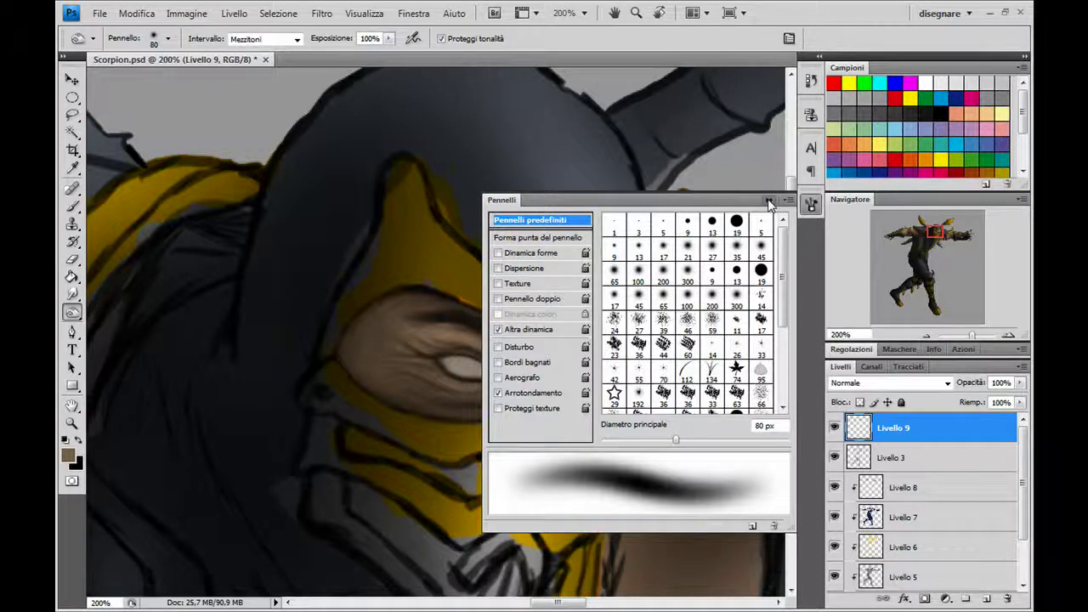
{"action": "left_click", "coordinate": [531, 329]}
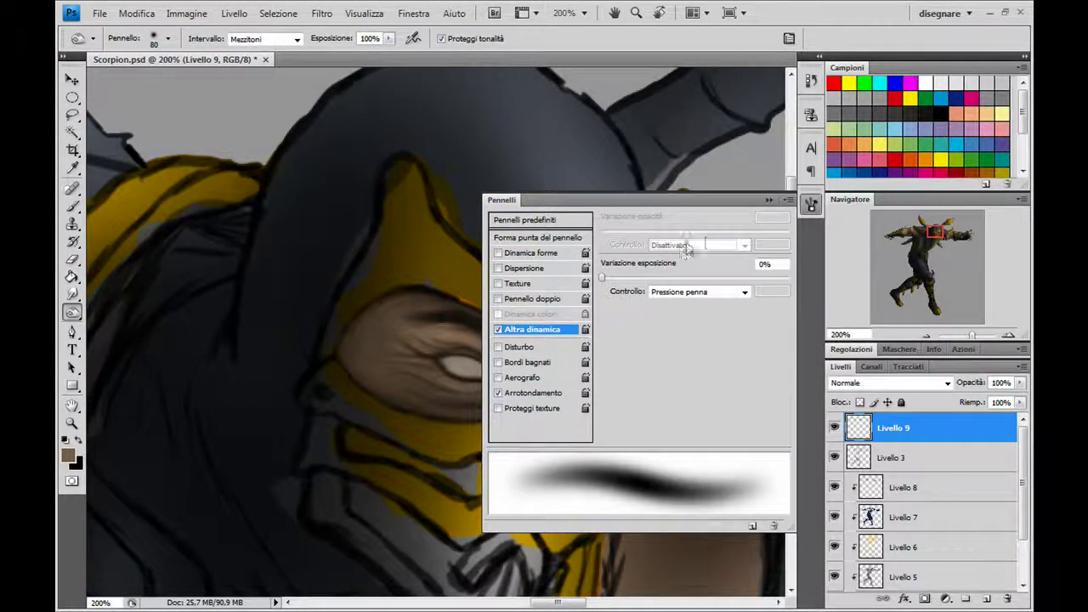
{"action": "left_click", "coordinate": [767, 202]}
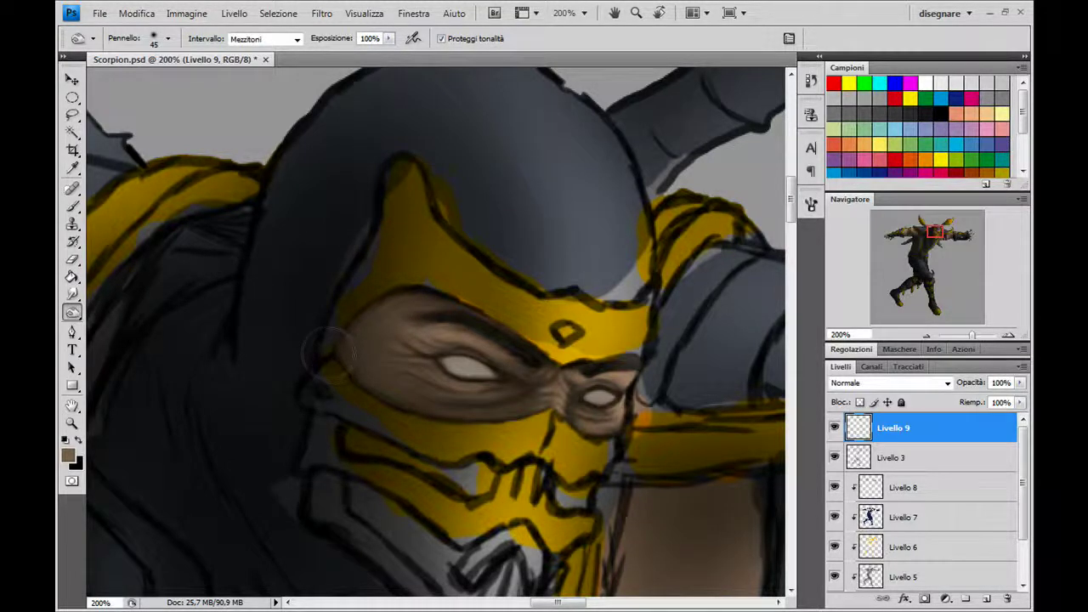
{"action": "key", "text": "bracketleft"}
{"action": "key", "text": "bracketleft"}
{"action": "key", "text": "bracketleft"}
{"action": "key", "text": "bracketright"}
{"action": "key", "text": "bracketright"}
{"action": "key", "text": "bracketright"}
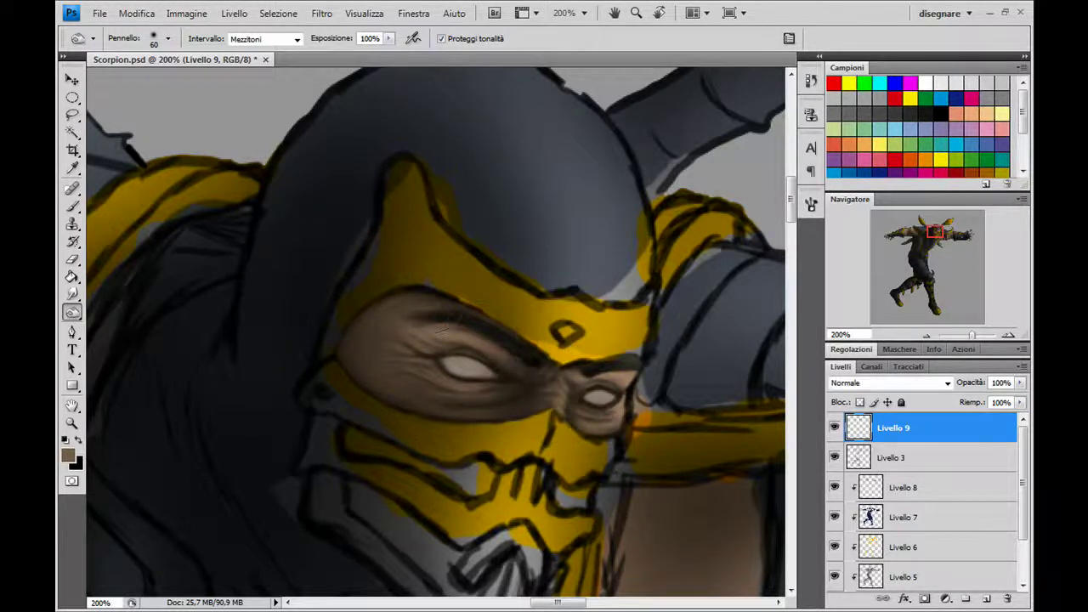
Burn the brow and upper-left face, then toggle Livello 9 to compare with the sketch
{"action": "left_click_drag", "start_coordinate": [442, 331], "coordinate": [377, 391]}
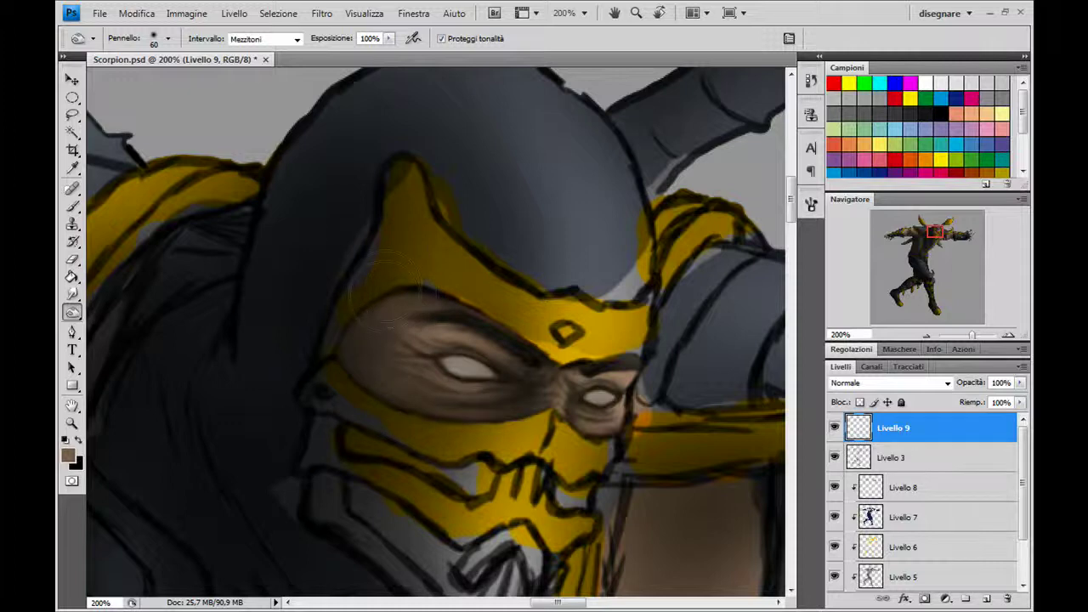
{"action": "left_click", "coordinate": [835, 429]}
{"action": "left_click", "coordinate": [834, 428]}
With the Dodge tool, lighten the nose bridge, the brow above the left eye and the cheek
{"action": "left_click_drag", "start_coordinate": [73, 313], "coordinate": [132, 314]}
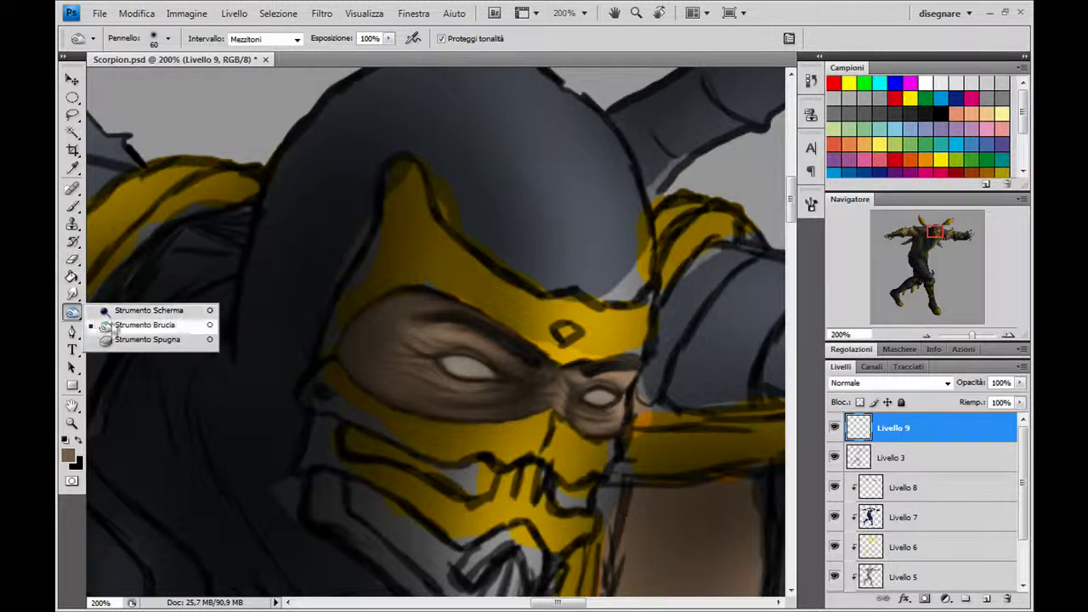
{"action": "left_click", "coordinate": [132, 312]}
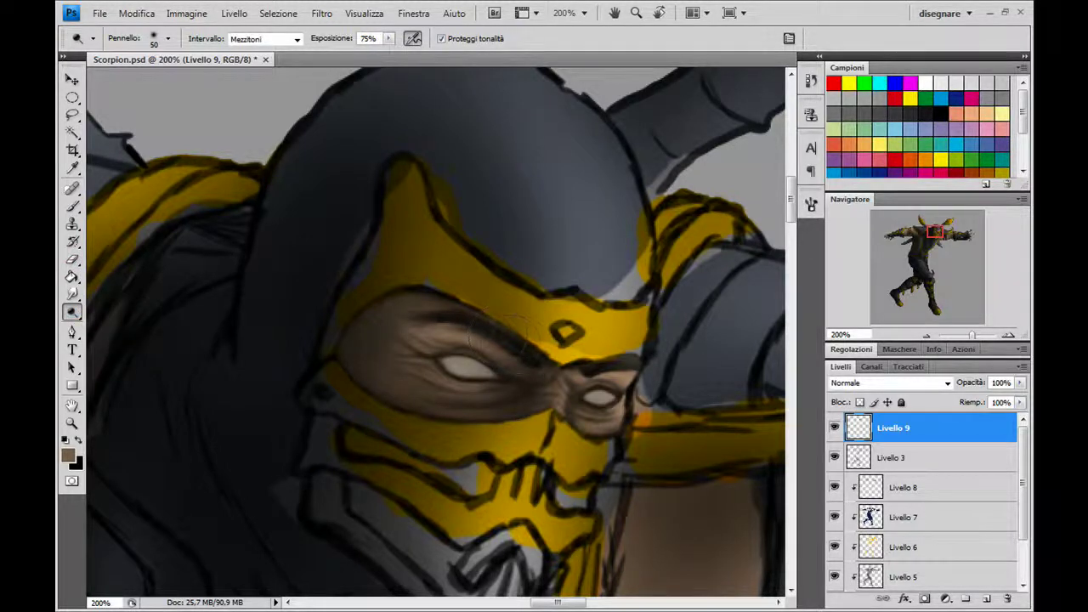
{"action": "key", "text": "bracketright"}
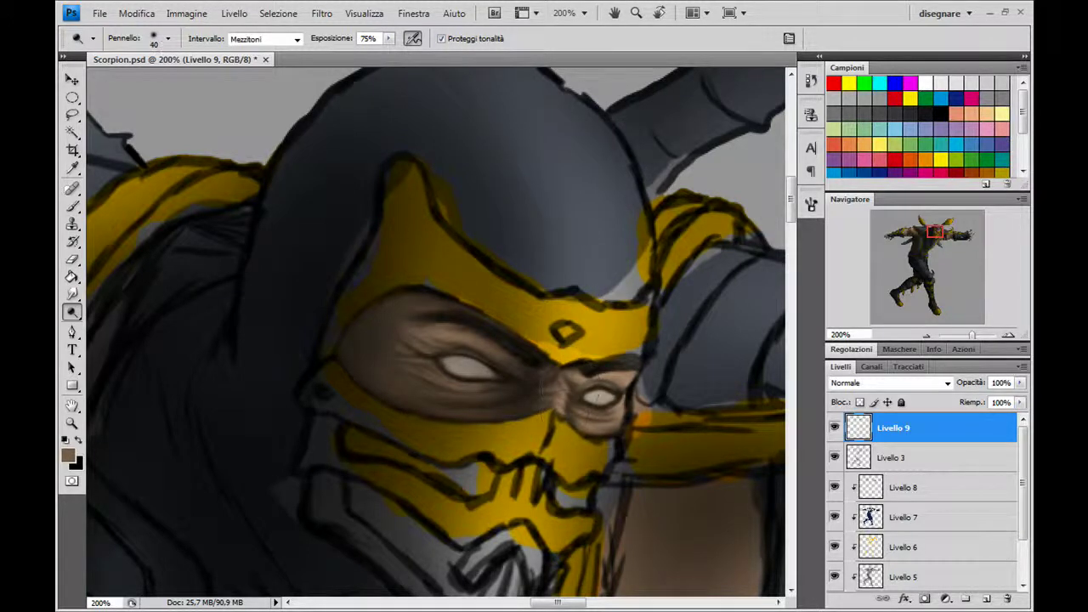
{"action": "left_click_drag", "start_coordinate": [598, 396], "coordinate": [559, 398]}
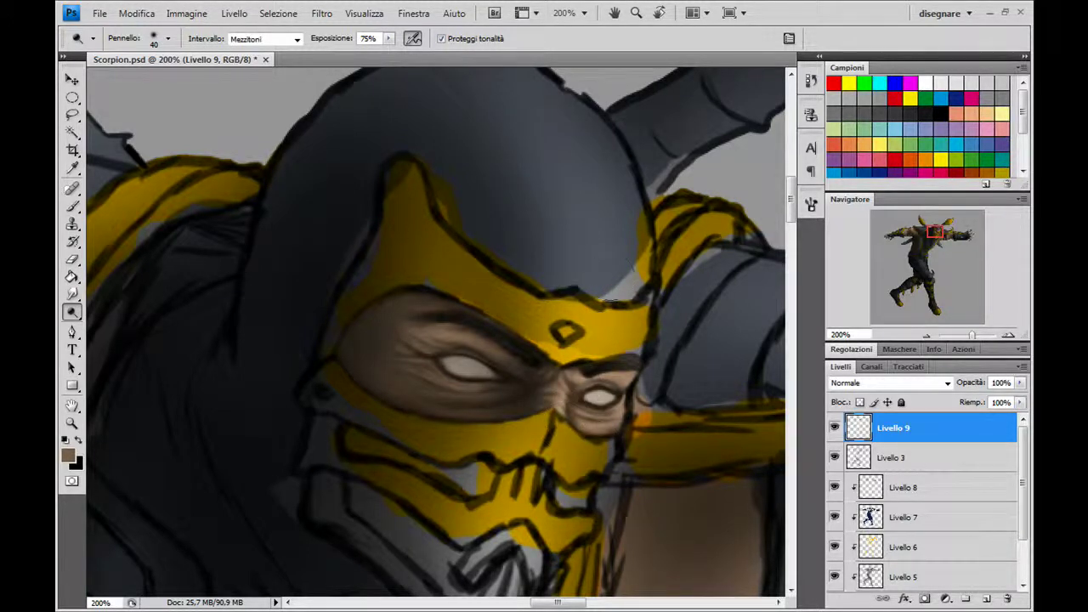
{"action": "left_click_drag", "start_coordinate": [418, 339], "coordinate": [476, 362]}
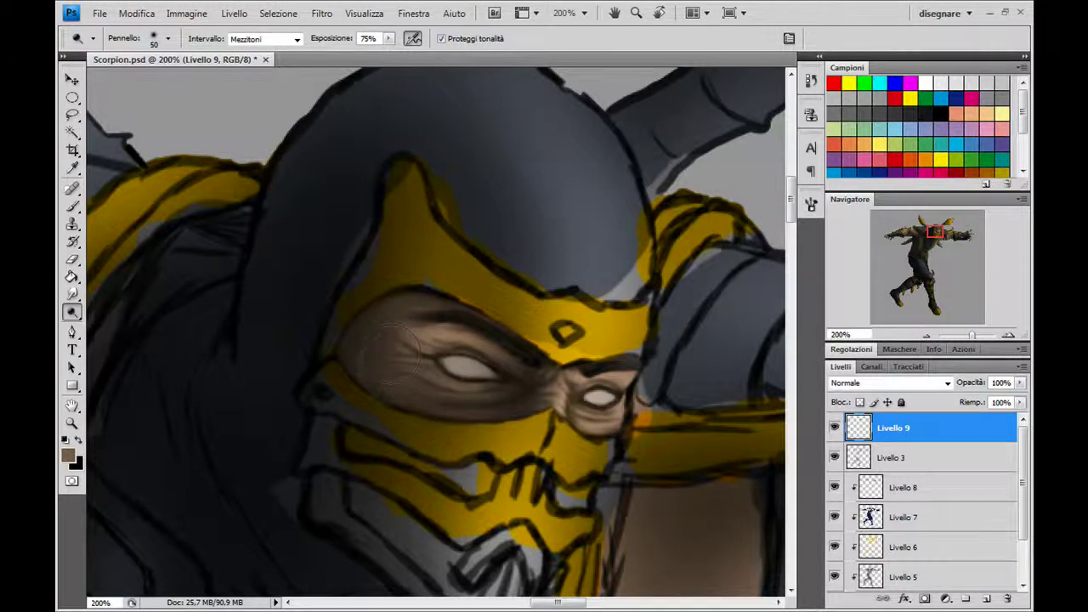
{"action": "mouse_move", "coordinate": [395, 357]}
{"action": "left_mouse_down"}
{"action": "mouse_move", "coordinate": [383, 395]}
{"action": "mouse_move", "coordinate": [340, 327]}
{"action": "mouse_move", "coordinate": [355, 317]}
{"action": "left_mouse_up"}
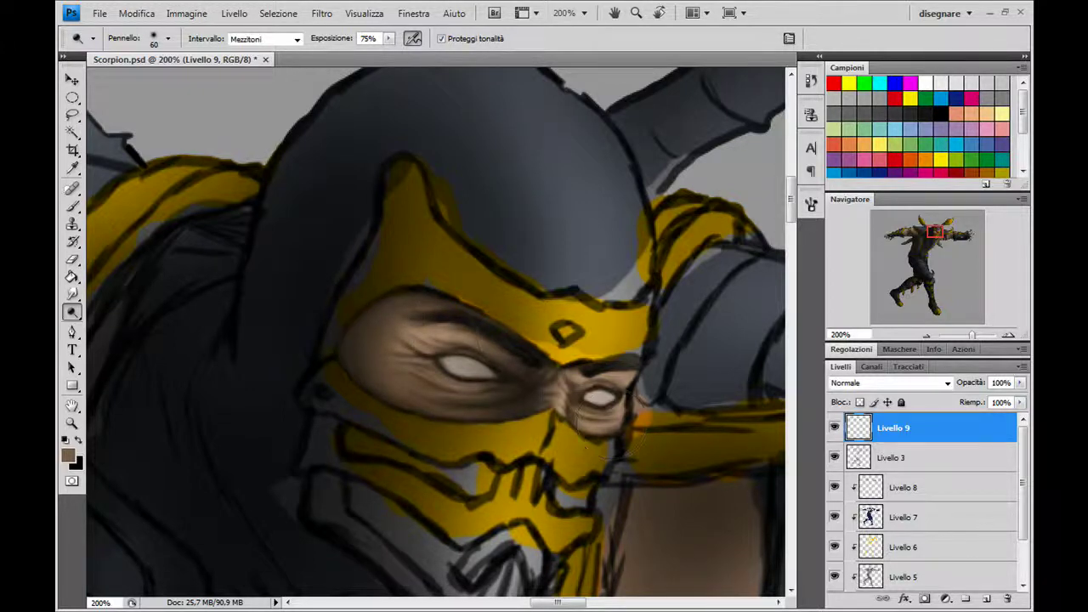
With a smaller dodge brush, lighten between the eyes and brighten both eye whites
{"action": "key", "text": "bracketleft"}
{"action": "left_click_drag", "start_coordinate": [608, 371], "coordinate": [548, 367]}
{"action": "key", "text": "bracketleft"}
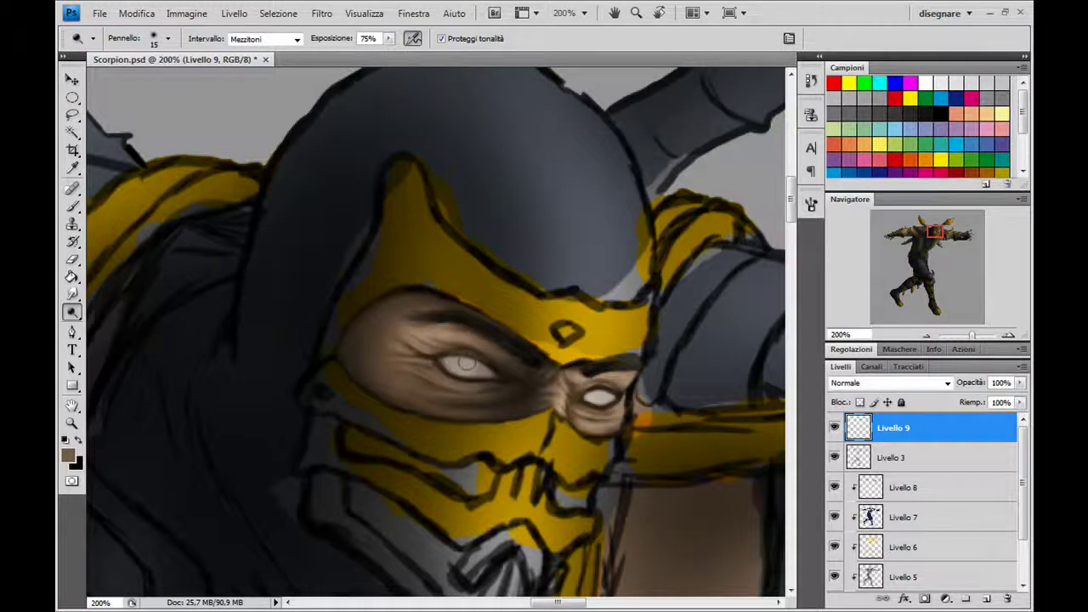
{"action": "left_click_drag", "start_coordinate": [467, 363], "coordinate": [476, 367]}
{"action": "key", "text": "bracketright"}
{"action": "key", "text": "bracketright"}
{"action": "key", "text": "bracketright"}
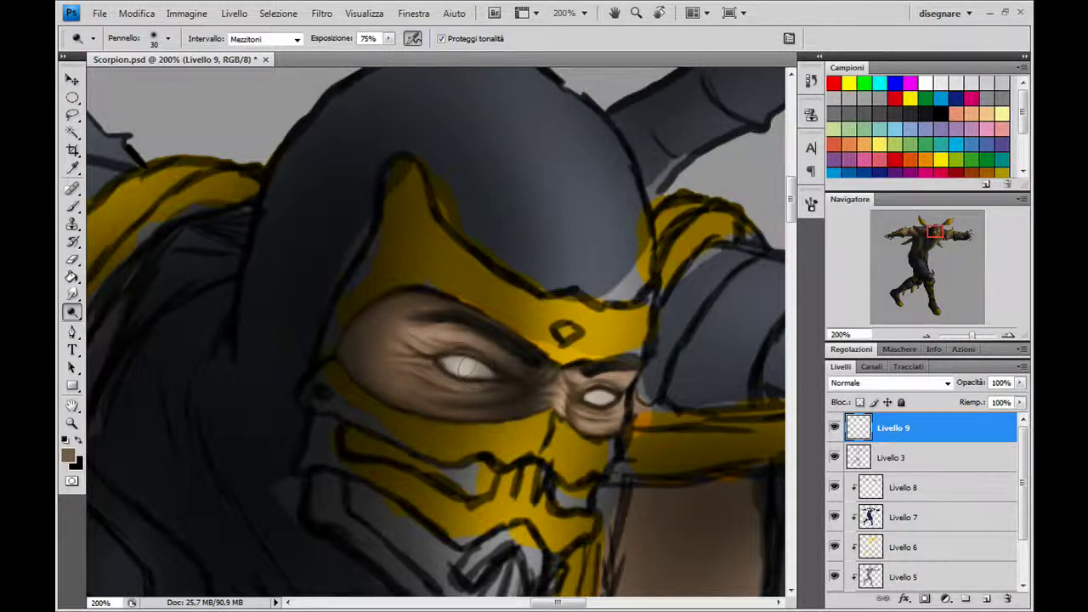
{"action": "key", "text": "bracketleft"}
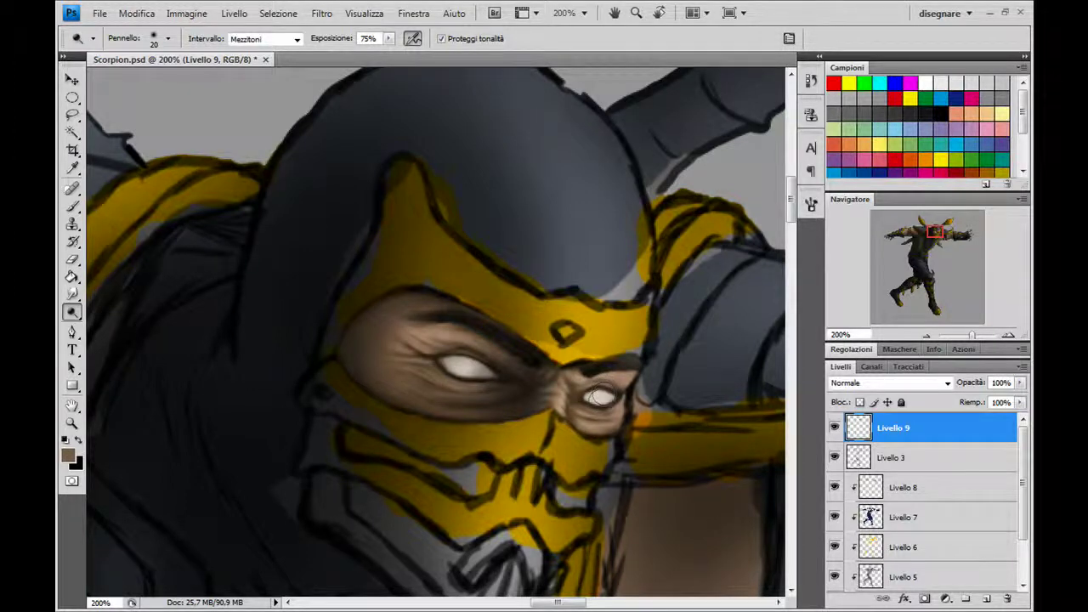
{"action": "left_click_drag", "start_coordinate": [599, 396], "coordinate": [597, 396]}
{"action": "left_click_drag", "start_coordinate": [474, 367], "coordinate": [477, 366]}
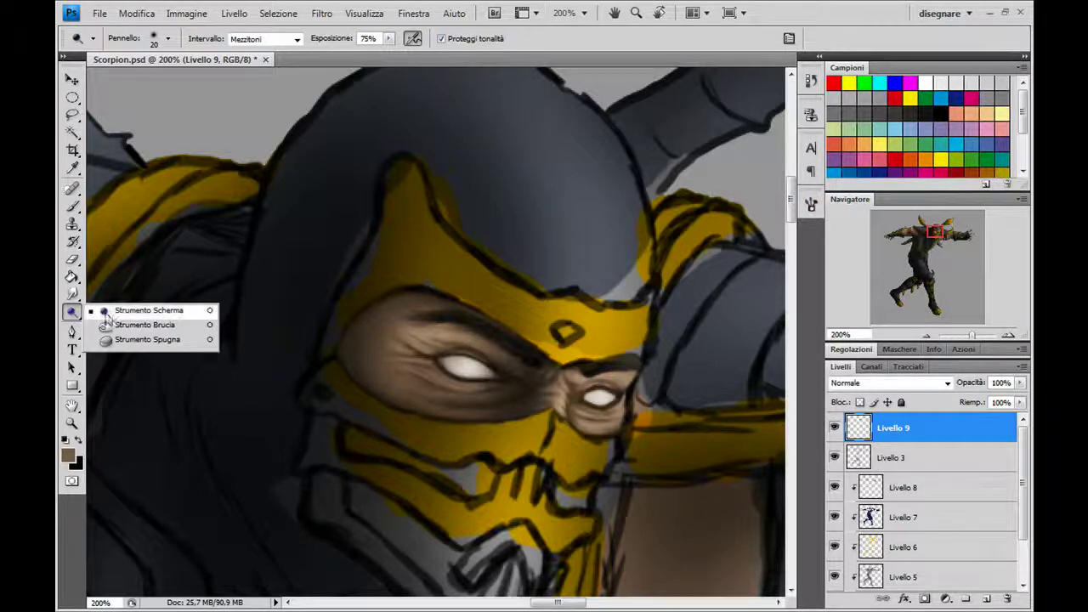
With a small Burn brush, darken the skin at both eyes' corners
{"action": "left_click_drag", "start_coordinate": [73, 312], "coordinate": [128, 324]}
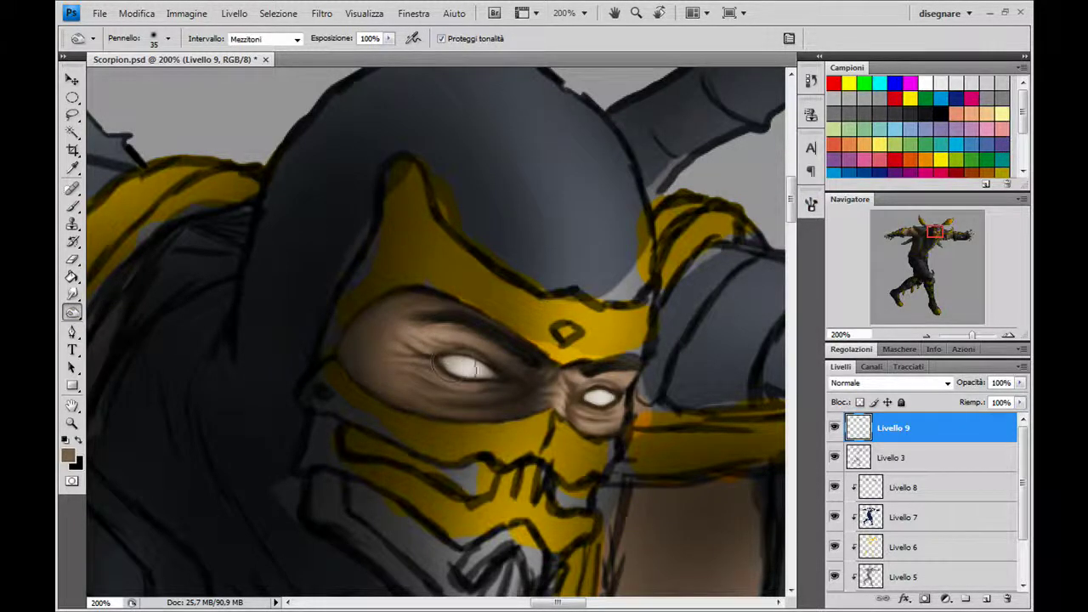
{"action": "key", "text": "bracketleft"}
{"action": "key", "text": "bracketleft"}
{"action": "key", "text": "bracketleft"}
{"action": "mouse_move", "coordinate": [443, 369]}
{"action": "left_mouse_down"}
{"action": "mouse_move", "coordinate": [443, 357]}
{"action": "mouse_move", "coordinate": [477, 358]}
{"action": "left_mouse_up"}
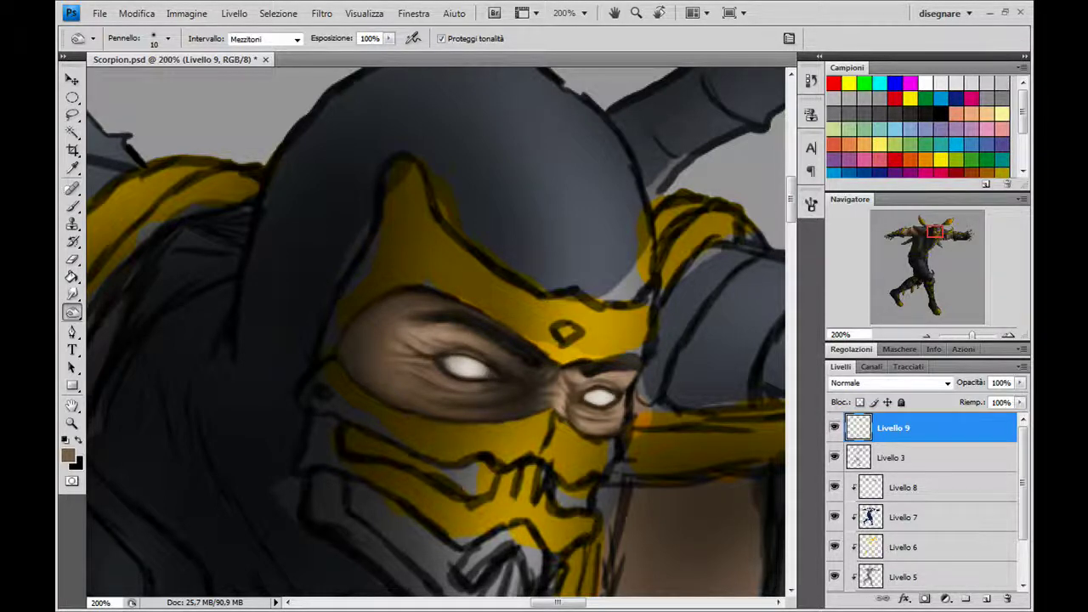
{"action": "mouse_move", "coordinate": [582, 400]}
{"action": "left_mouse_down"}
{"action": "mouse_move", "coordinate": [595, 393]}
{"action": "mouse_move", "coordinate": [600, 406]}
{"action": "left_mouse_up"}
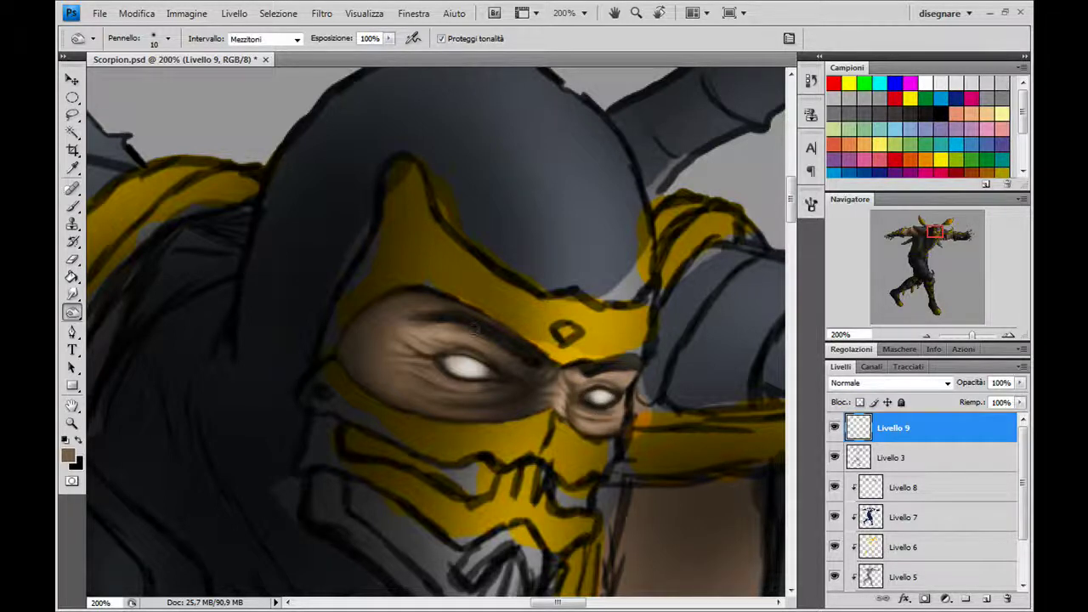
Burn with a larger brush to refine shading around the eye, left cheek and left brow
{"action": "key", "text": "bracketright"}
{"action": "key", "text": "bracketright"}
{"action": "left_click_drag", "start_coordinate": [450, 365], "coordinate": [485, 375]}
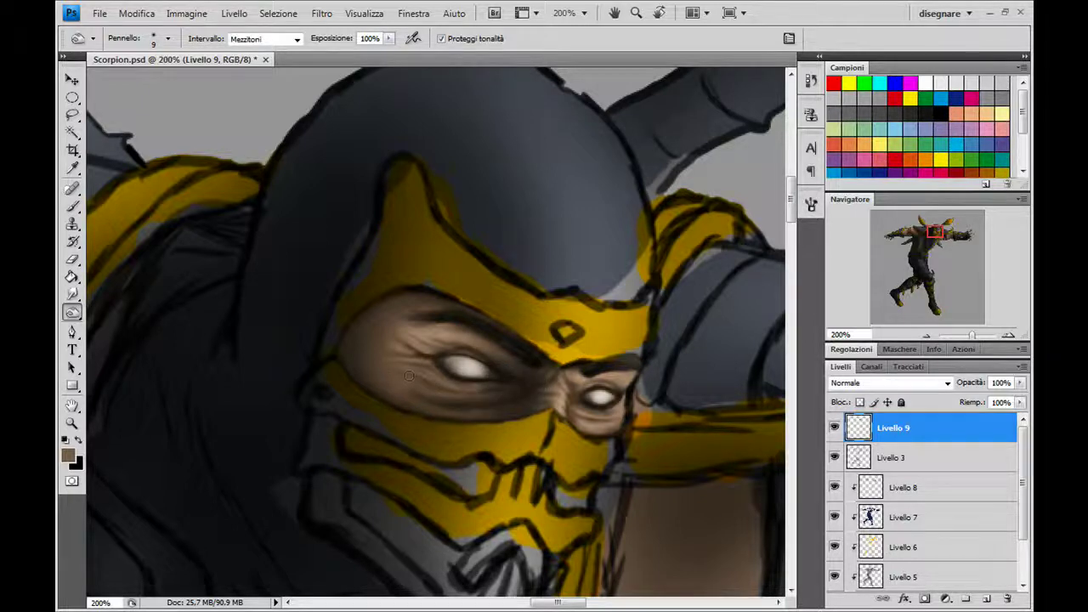
{"action": "left_click_drag", "start_coordinate": [408, 375], "coordinate": [425, 383]}
{"action": "left_click_drag", "start_coordinate": [388, 342], "coordinate": [470, 357]}
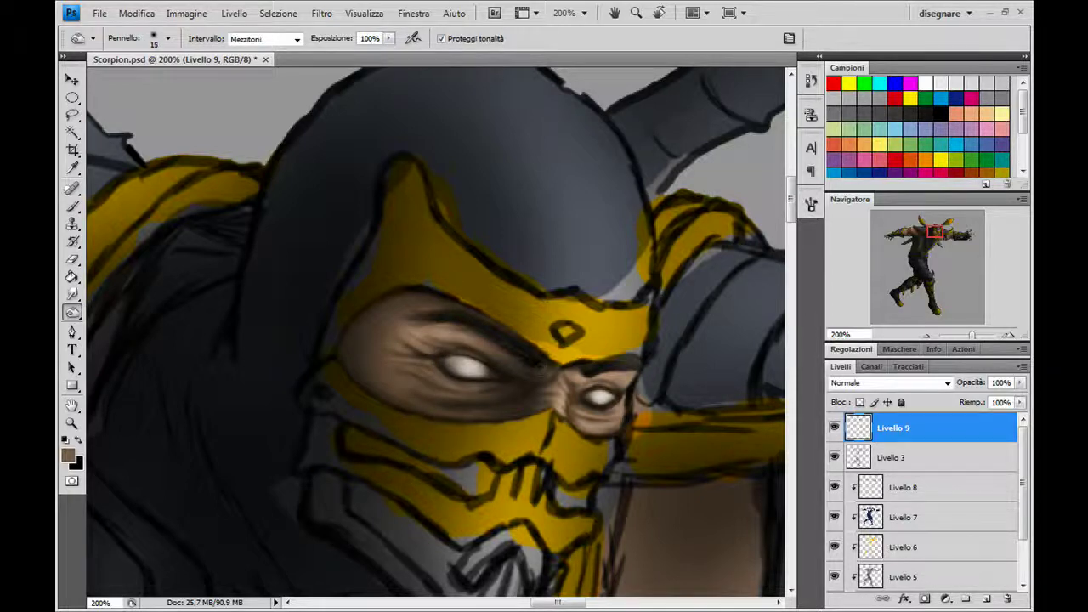
{"action": "left_click_drag", "start_coordinate": [416, 328], "coordinate": [436, 358]}
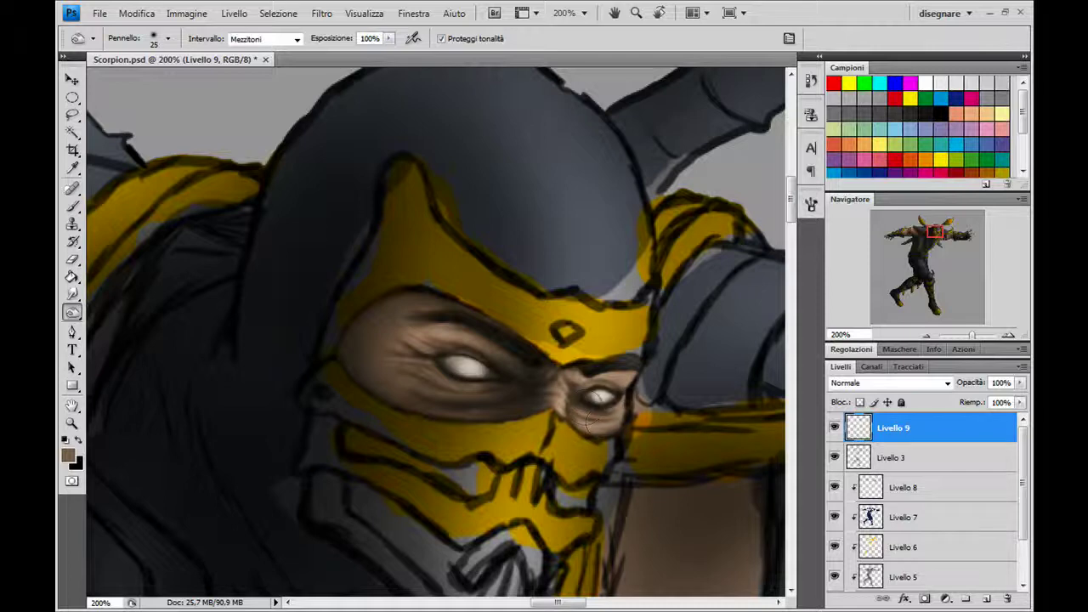
{"action": "key", "text": "bracketright"}
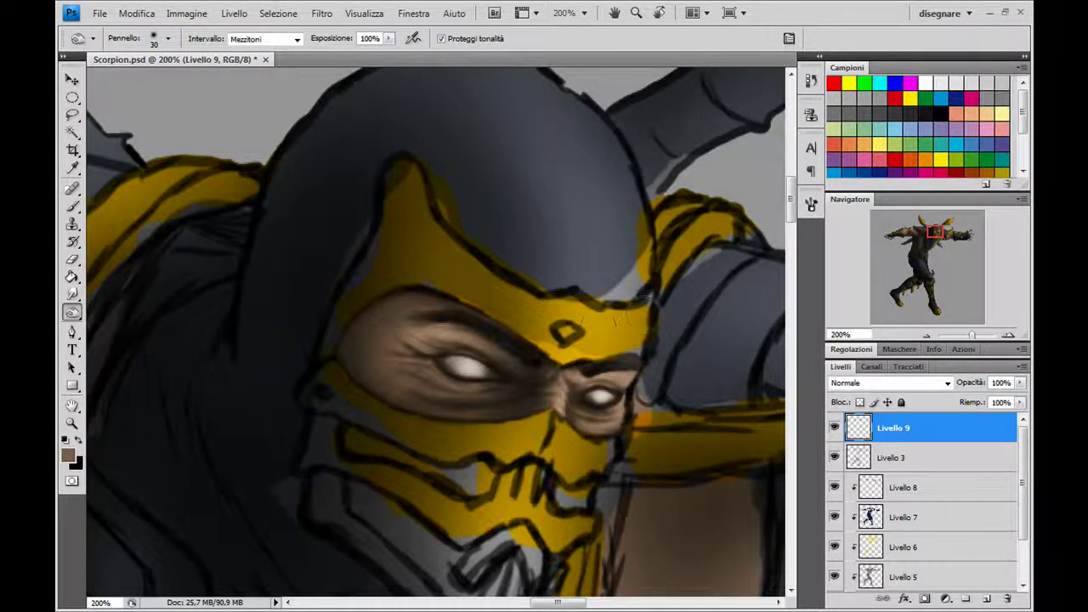
Dodge the brow over the right eye, the right cheek and the left eye area
{"action": "left_click_drag", "start_coordinate": [72, 312], "coordinate": [140, 324]}
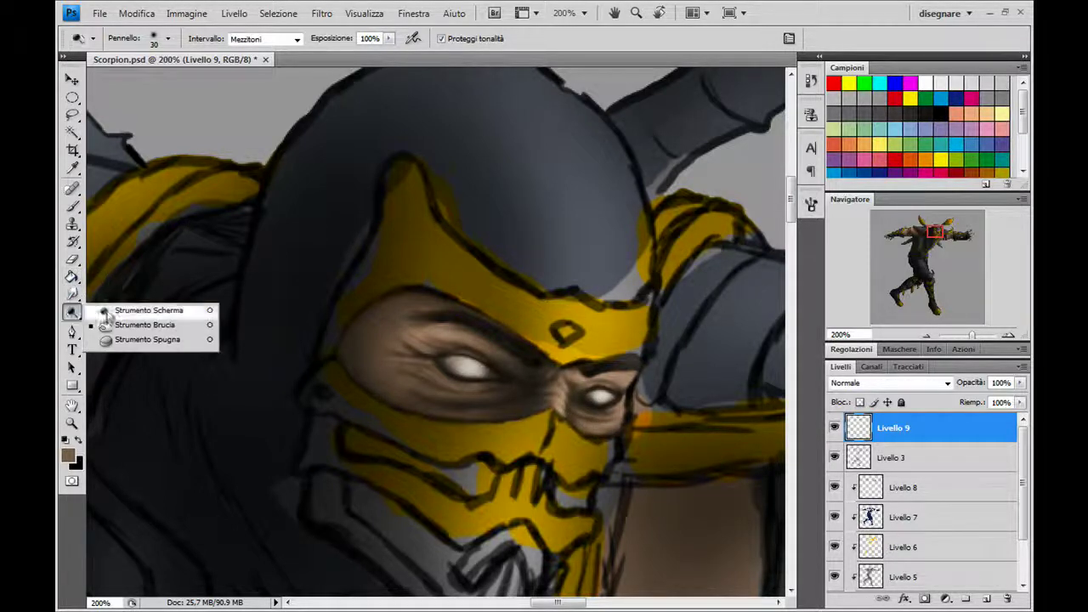
{"action": "left_click_drag", "start_coordinate": [618, 374], "coordinate": [626, 378]}
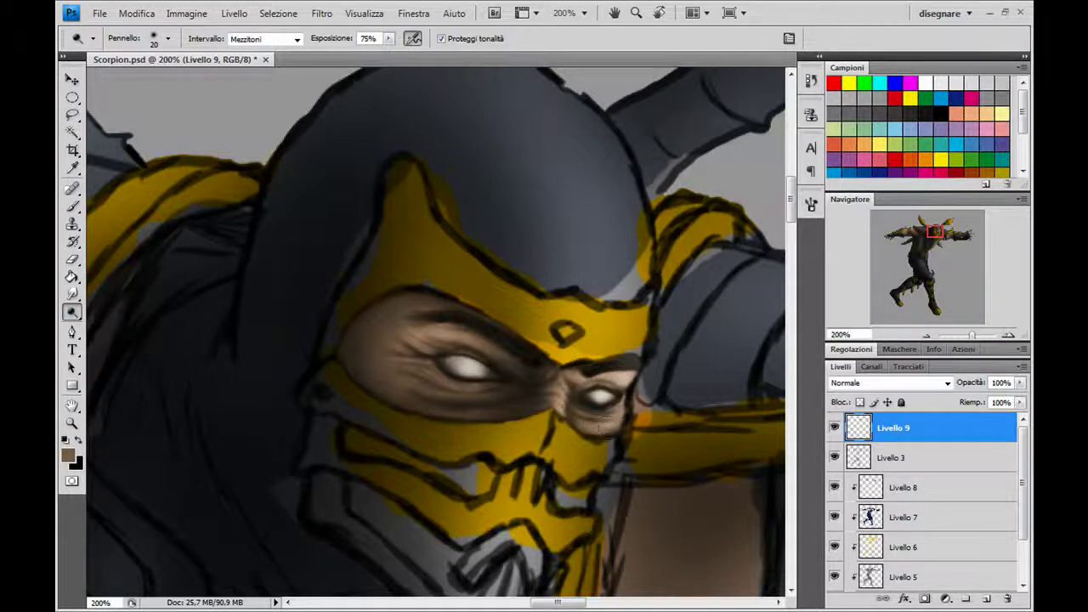
{"action": "left_click_drag", "start_coordinate": [608, 423], "coordinate": [600, 430]}
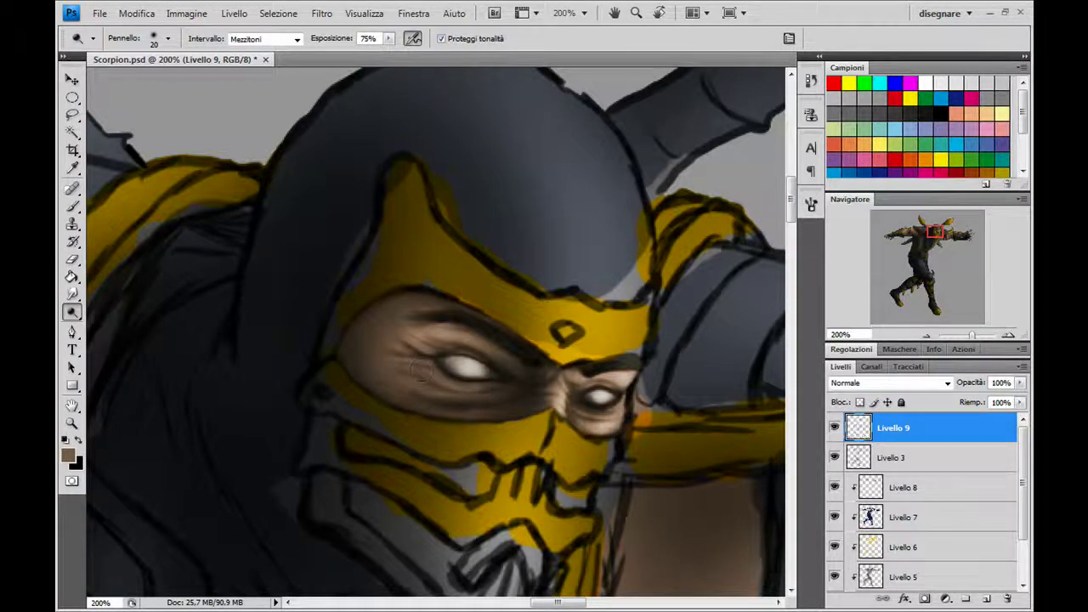
{"action": "left_click_drag", "start_coordinate": [448, 382], "coordinate": [459, 337]}
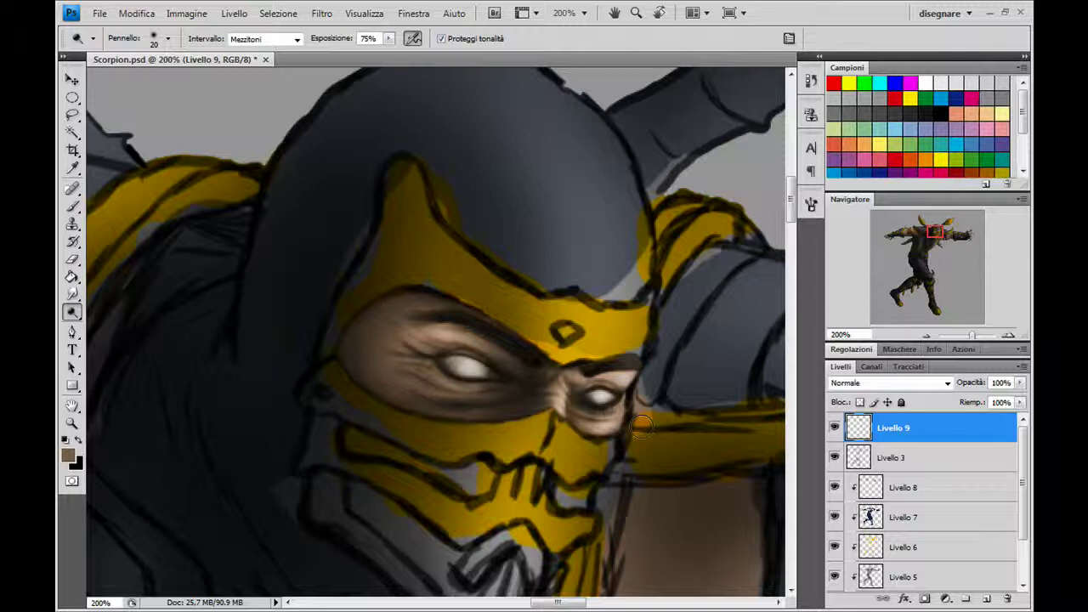
{"action": "left_click", "coordinate": [72, 206]}
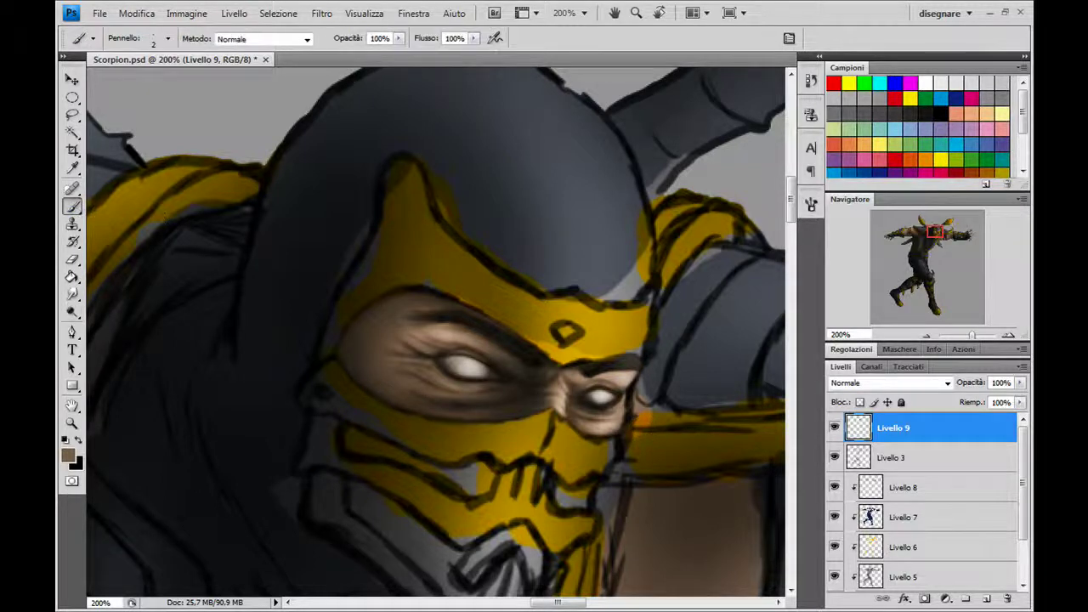
Dab a light grey-beige sampled from the eyes onto both left and right eye whites
{"action": "left_click", "coordinate": [493, 373], "text": "alt"}
{"action": "left_click", "coordinate": [489, 368], "text": "alt"}
{"action": "left_click", "coordinate": [471, 369]}
{"action": "left_click", "coordinate": [599, 396]}
{"action": "left_click", "coordinate": [607, 375]}
{"action": "left_click", "coordinate": [471, 363], "text": "alt"}
{"action": "left_click_drag", "start_coordinate": [470, 366], "coordinate": [469, 369]}
{"action": "left_click", "coordinate": [600, 394]}
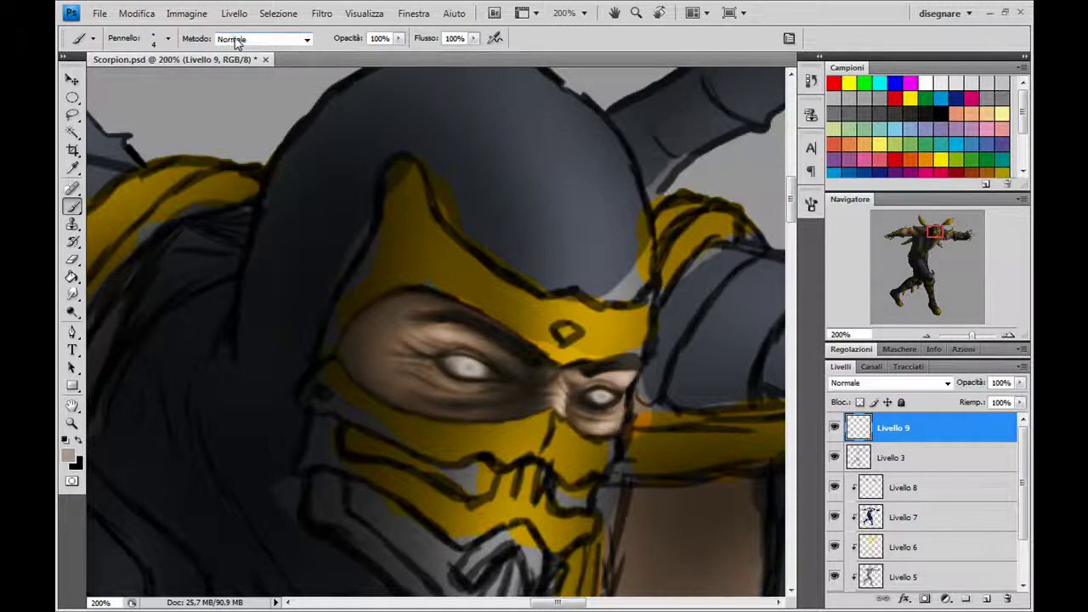
{"action": "left_click", "coordinate": [309, 39]}
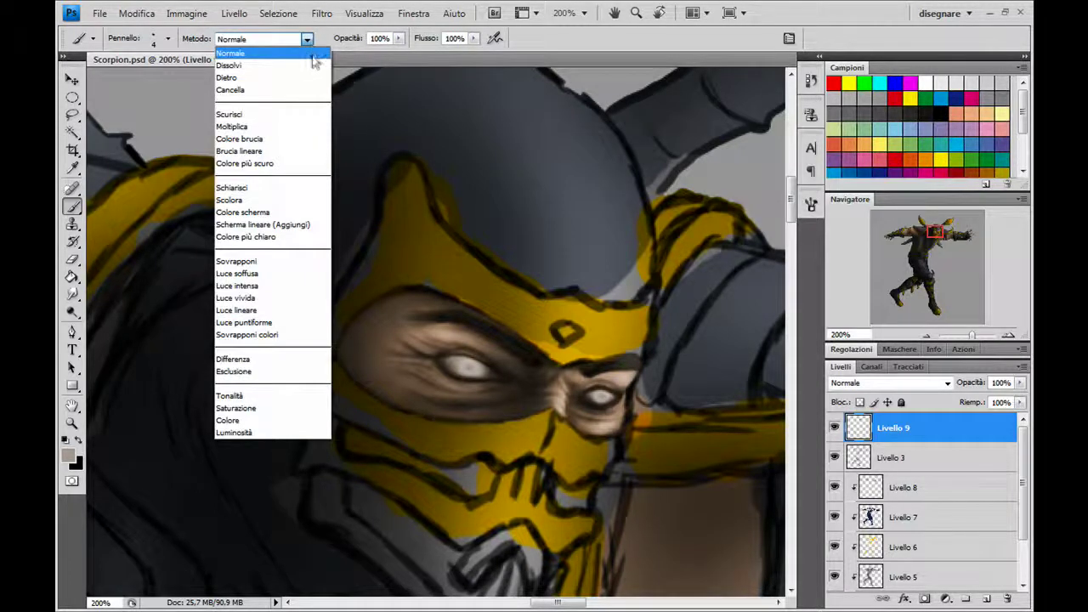
Set the brush to Colore blend mode with the 200 px soft round preset
{"action": "left_click", "coordinate": [260, 420]}
{"action": "left_click", "coordinate": [810, 205]}
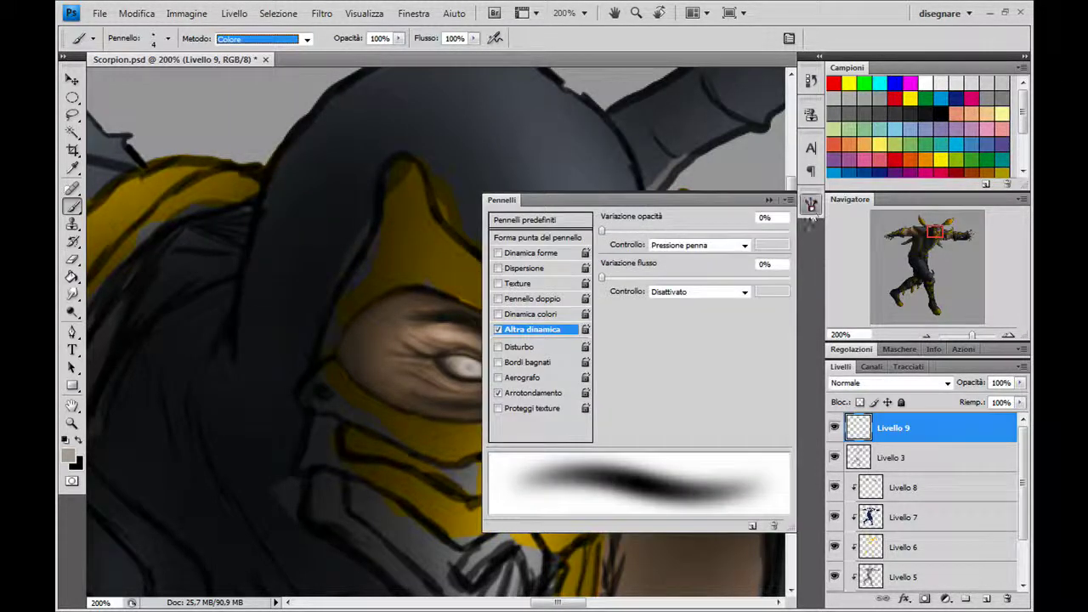
{"action": "left_click", "coordinate": [568, 222]}
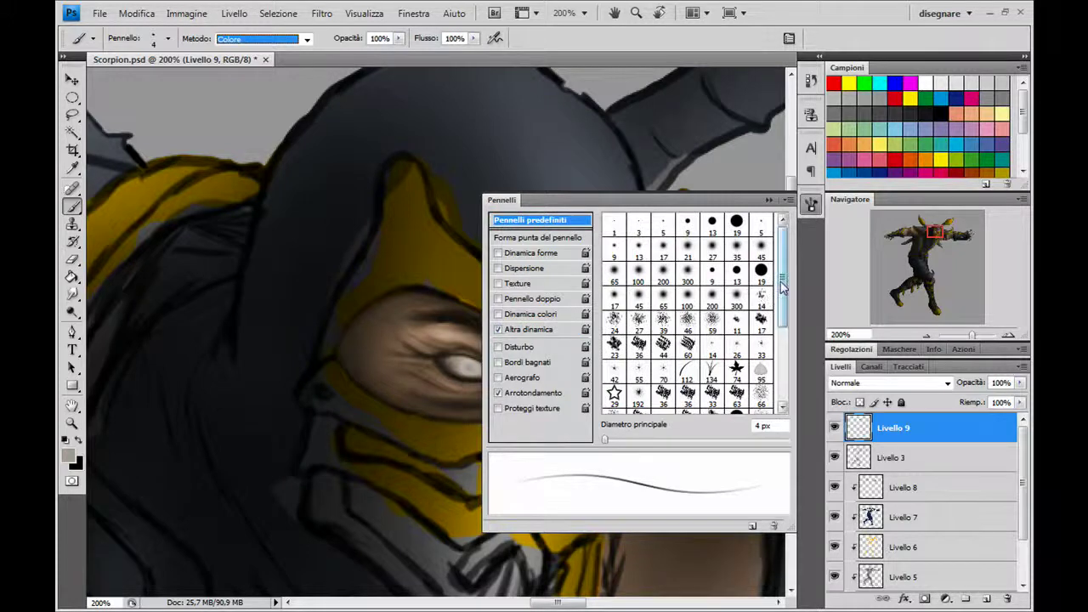
{"action": "left_click", "coordinate": [614, 272]}
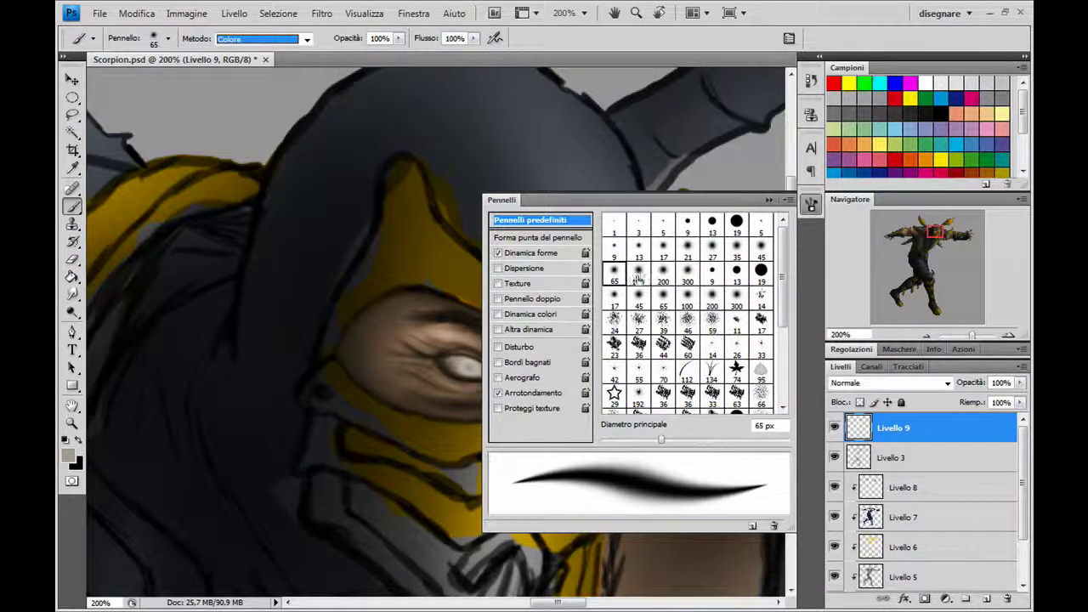
{"action": "left_click", "coordinate": [688, 272]}
{"action": "left_click", "coordinate": [663, 272]}
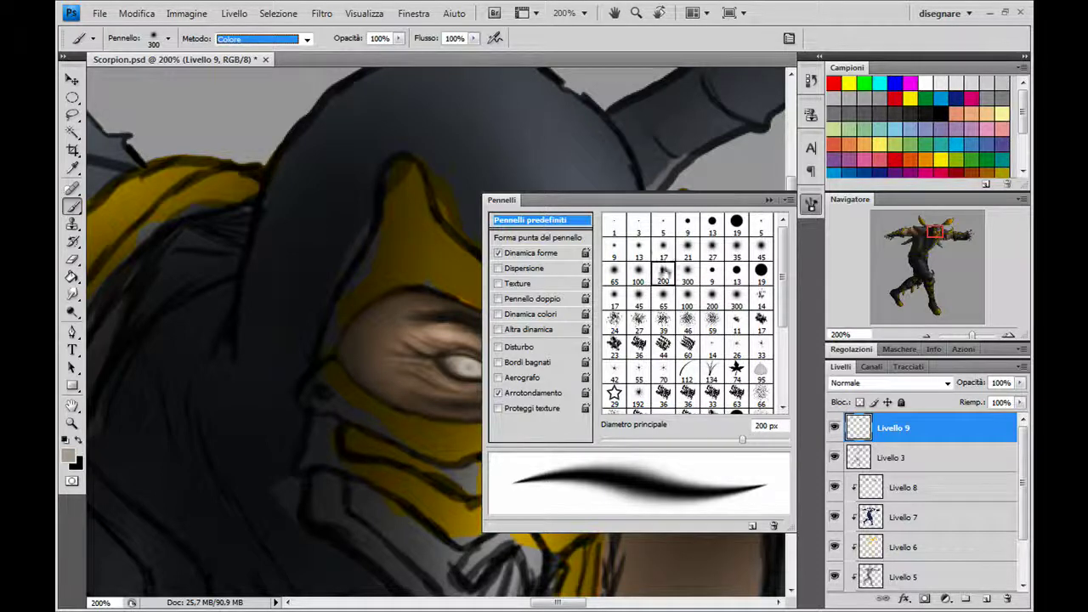
Turn off Shape Dynamics and lower the brush spacing to 10%
{"action": "left_click", "coordinate": [497, 253]}
{"action": "left_click", "coordinate": [544, 329]}
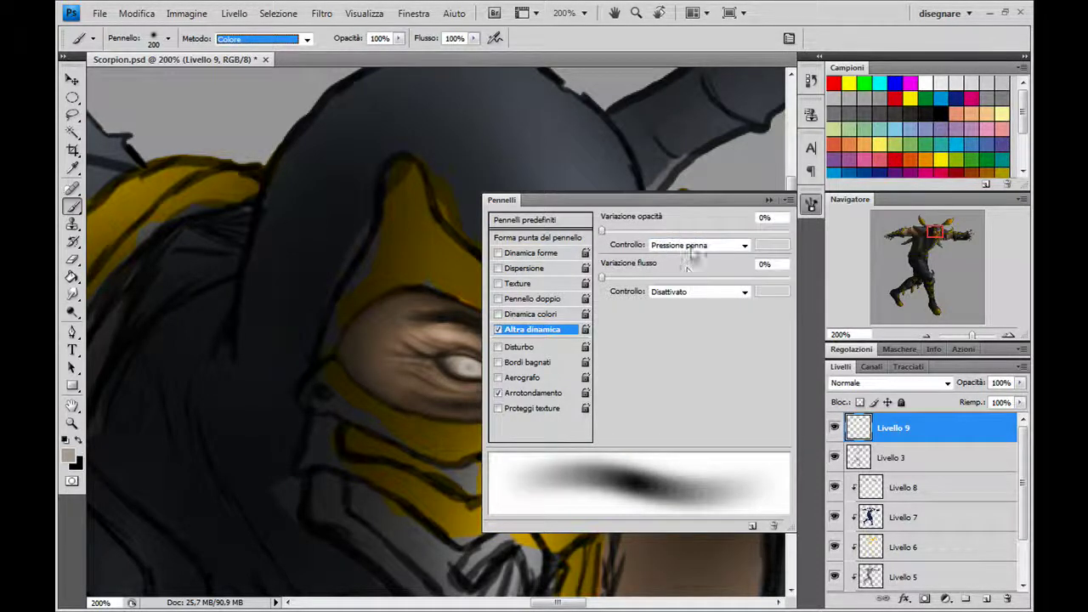
{"action": "left_click", "coordinate": [545, 238]}
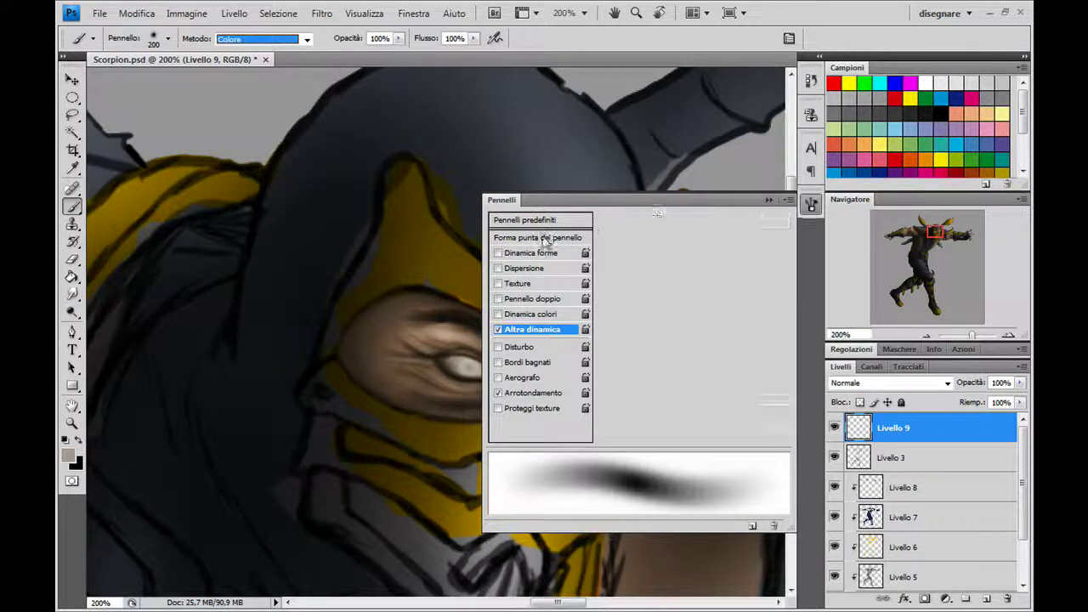
{"action": "left_click_drag", "start_coordinate": [625, 440], "coordinate": [612, 442]}
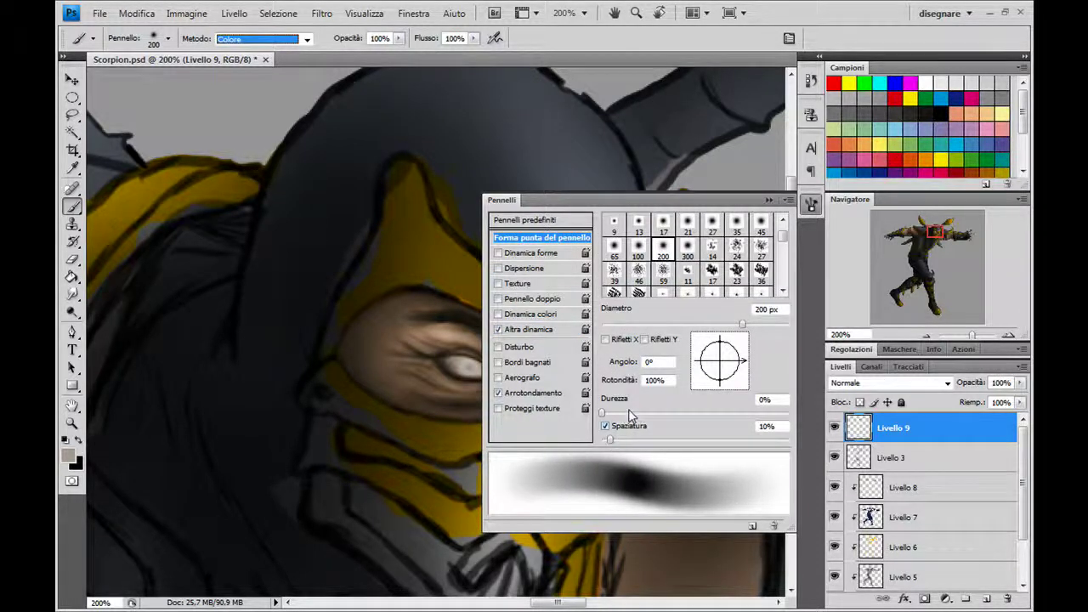
{"action": "left_click", "coordinate": [769, 201]}
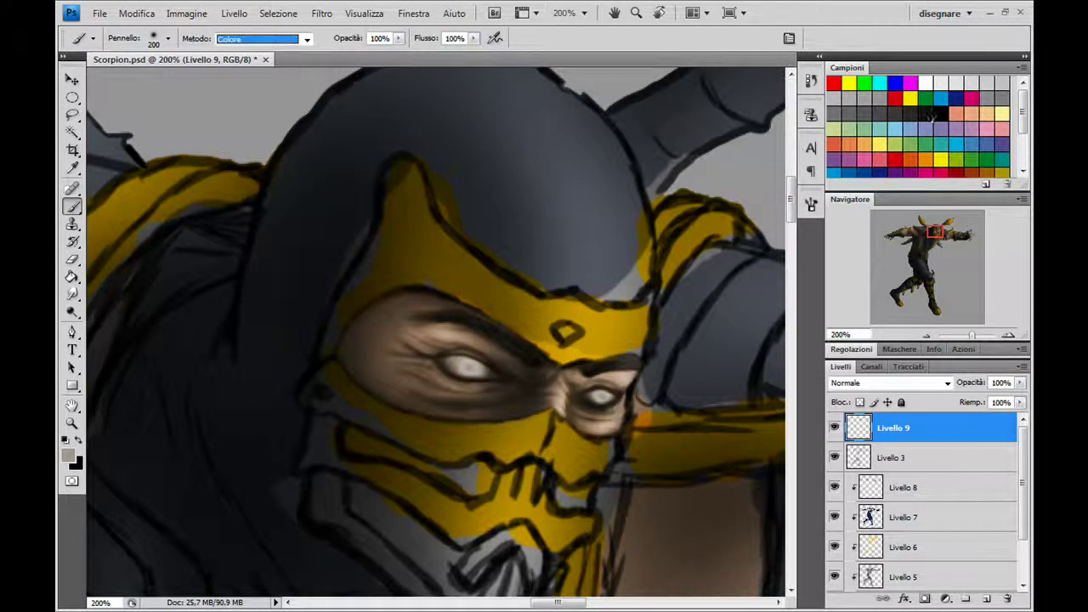
Pick a red swatch from Campioni, with brush opacity at 11% and size 60 px
{"action": "scroll", "coordinate": [986, 139], "scroll_direction": "down", "scroll_amount": 5}
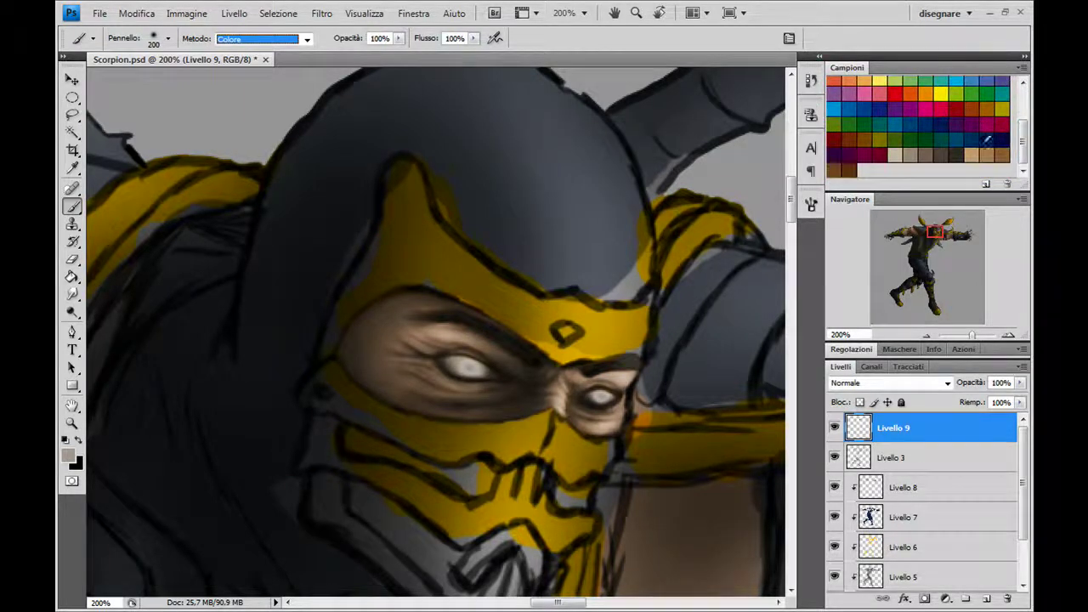
{"action": "left_click", "coordinate": [895, 93]}
{"action": "left_click_drag", "start_coordinate": [398, 43], "coordinate": [329, 52]}
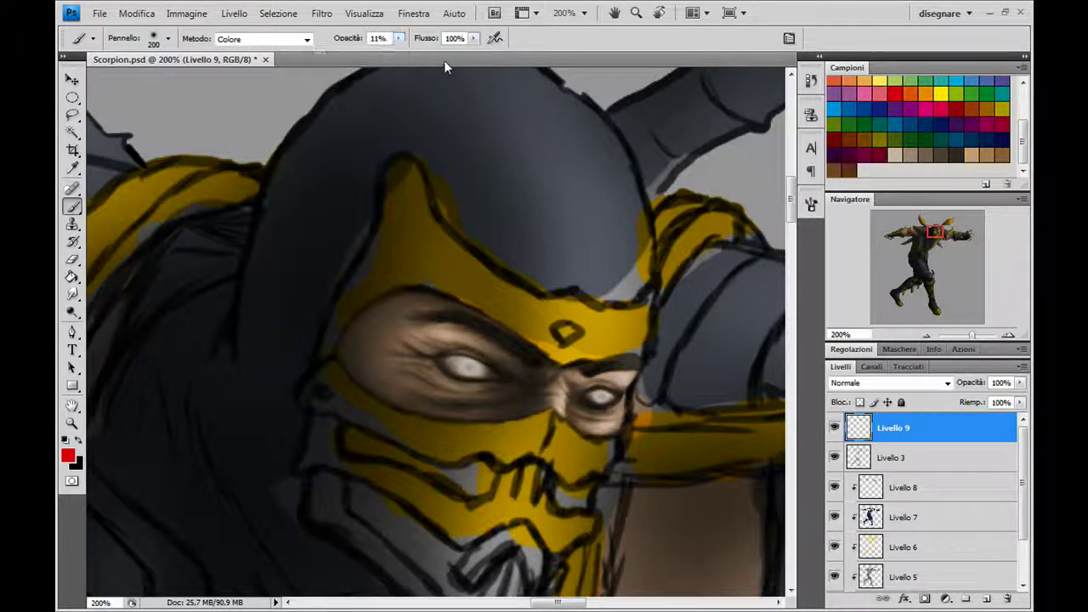
{"action": "key", "text": "bracketleft"}
{"action": "key", "text": "bracketleft"}
{"action": "key", "text": "bracketleft"}
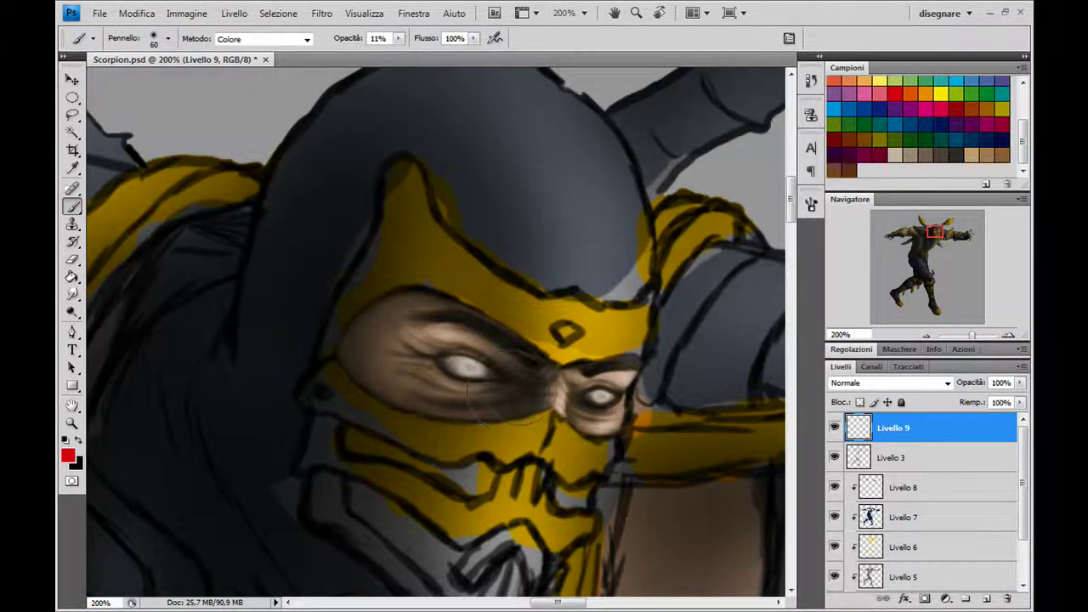
Refine the foreground colour to muted crimson #c52437 in the Color Picker
{"action": "left_click", "coordinate": [68, 457]}
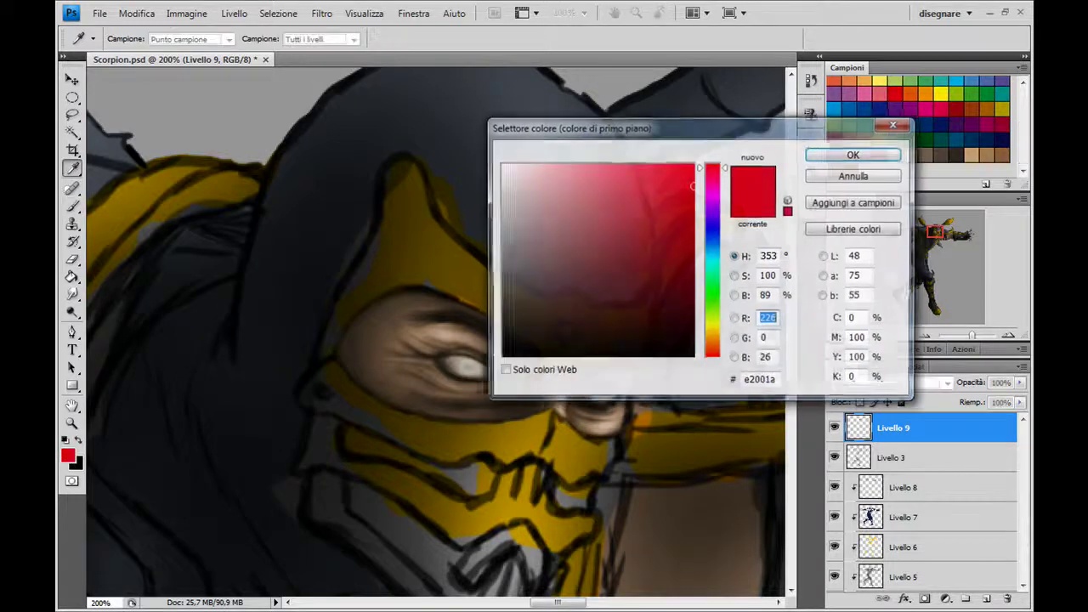
{"action": "left_click", "coordinate": [648, 219]}
{"action": "left_click", "coordinate": [632, 211]}
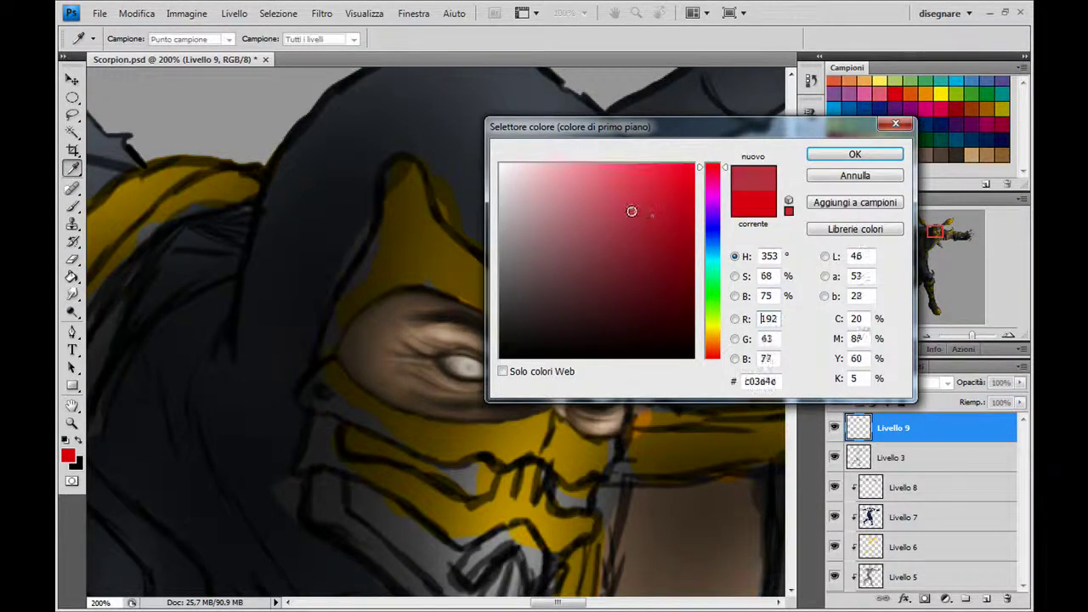
{"action": "left_click_drag", "start_coordinate": [631, 211], "coordinate": [658, 208]}
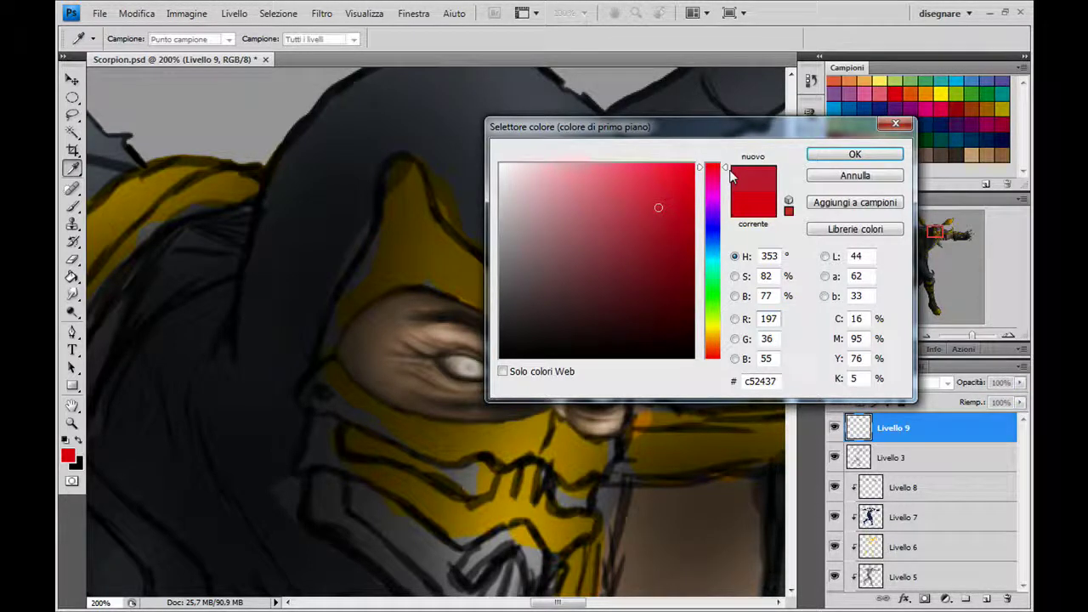
{"action": "left_click", "coordinate": [854, 154]}
{"action": "key", "text": "b"}
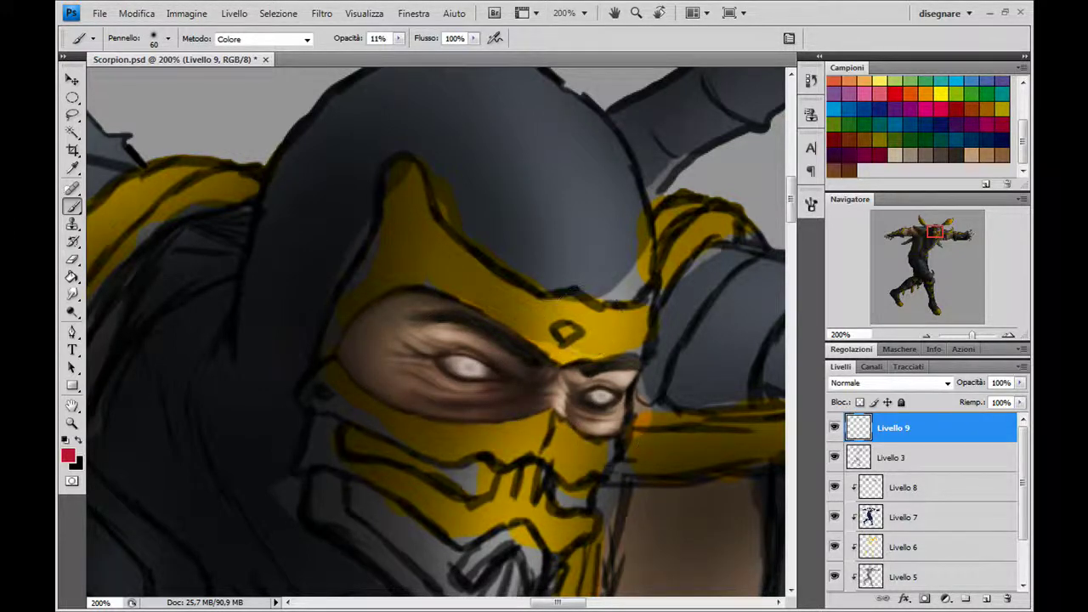
Glaze faint crimson around the left eye and onto the shoulder
{"action": "left_click_drag", "start_coordinate": [429, 335], "coordinate": [378, 356]}
{"action": "left_click_drag", "start_coordinate": [488, 365], "coordinate": [763, 302]}
{"action": "key", "text": "ctrl+minus"}
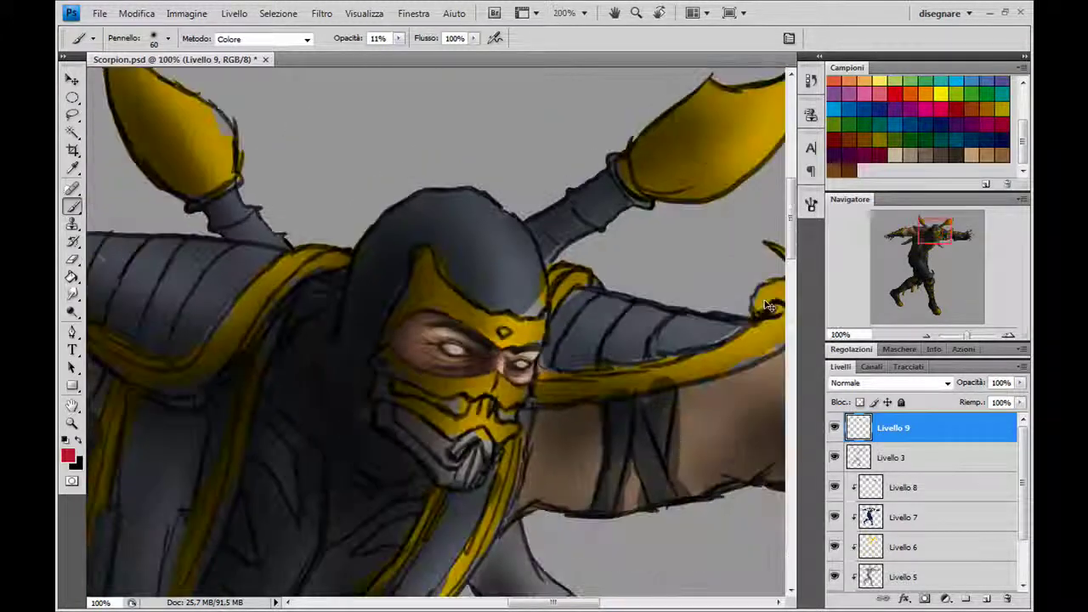
{"action": "key", "text": "ctrl+plus"}
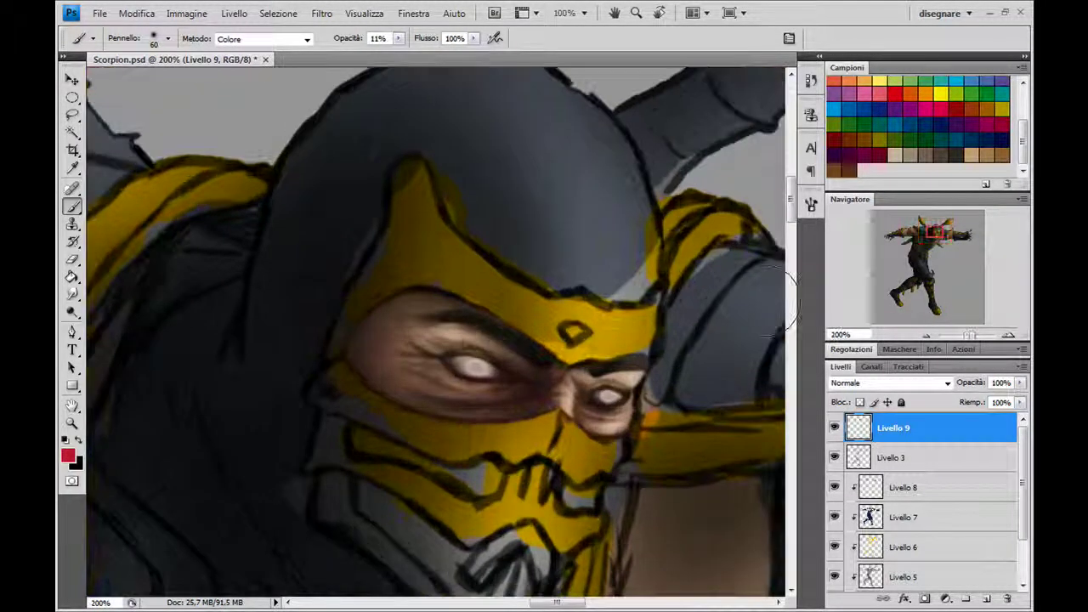
Shrink the brush to about 8-10 px and tint both eye areas crimson
{"action": "key", "text": "bracketleft"}
{"action": "key", "text": "bracketleft"}
{"action": "key", "text": "bracketleft"}
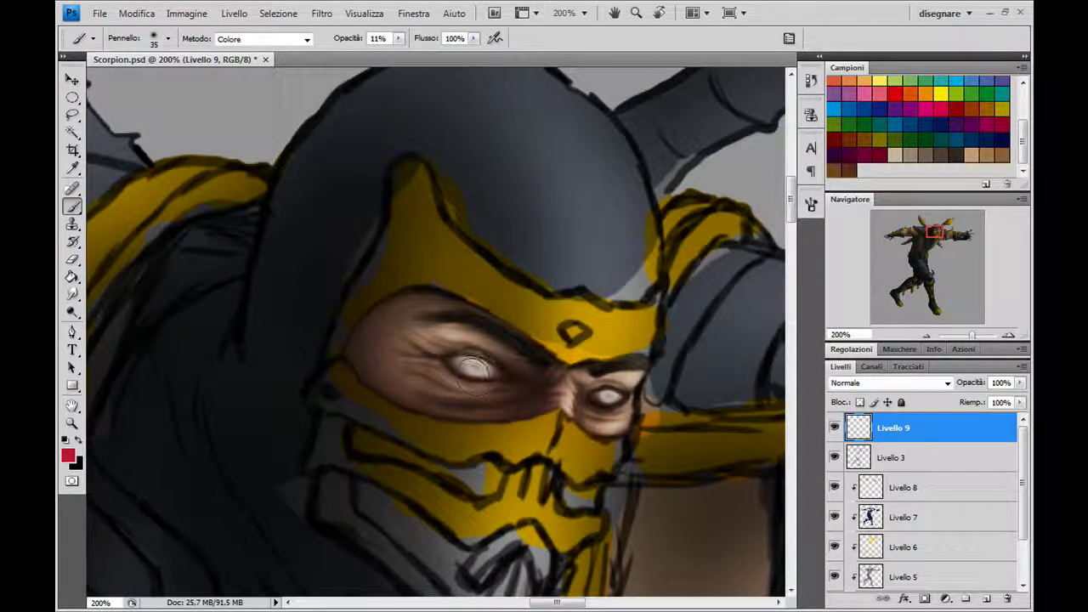
{"action": "key", "text": "bracketleft"}
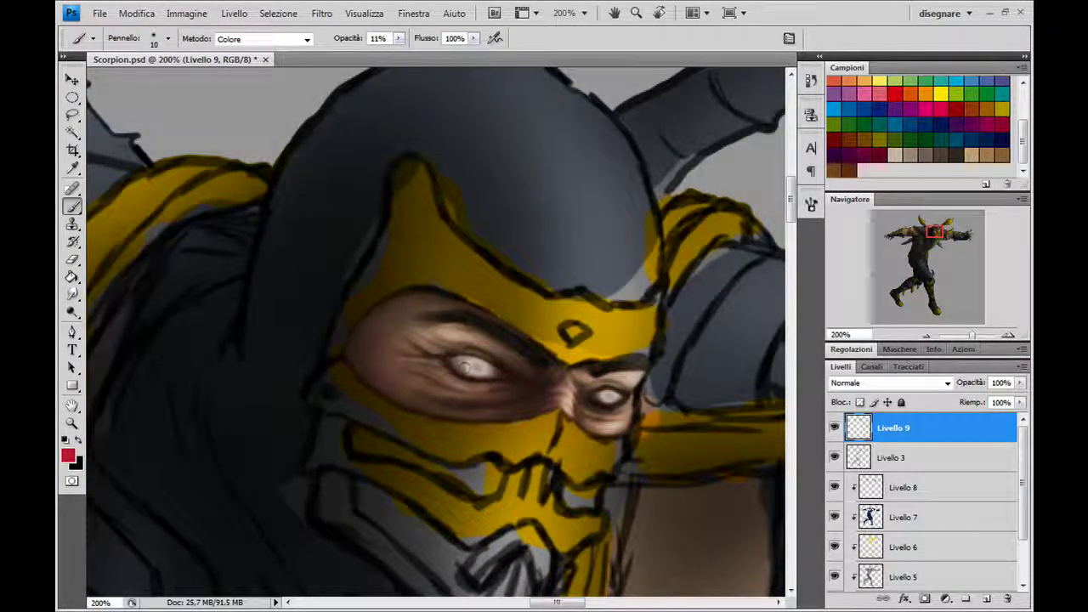
{"action": "left_click_drag", "start_coordinate": [455, 363], "coordinate": [491, 379]}
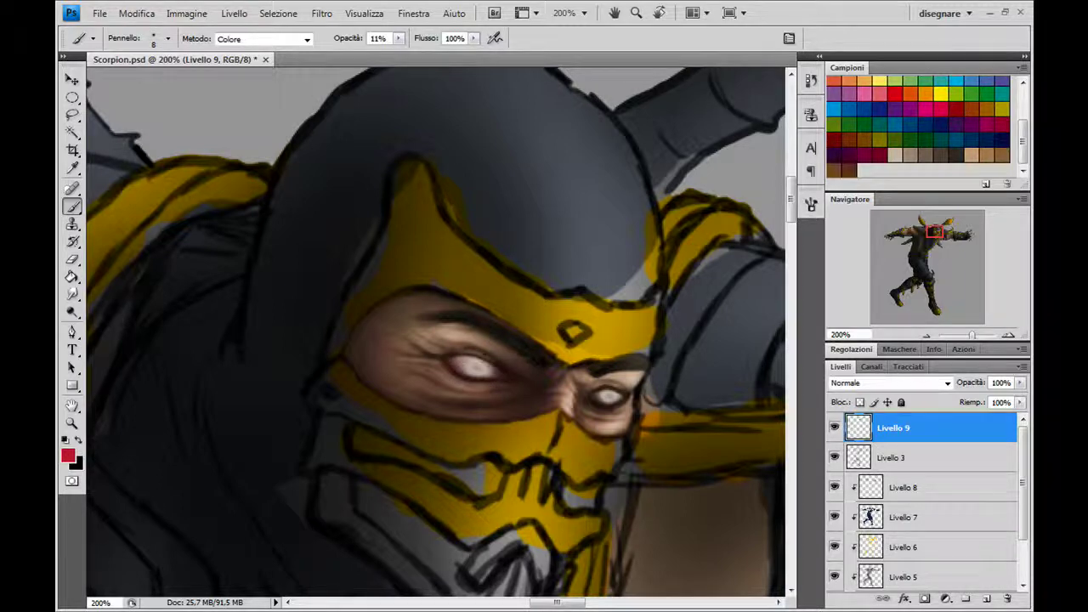
{"action": "left_click_drag", "start_coordinate": [489, 372], "coordinate": [485, 366]}
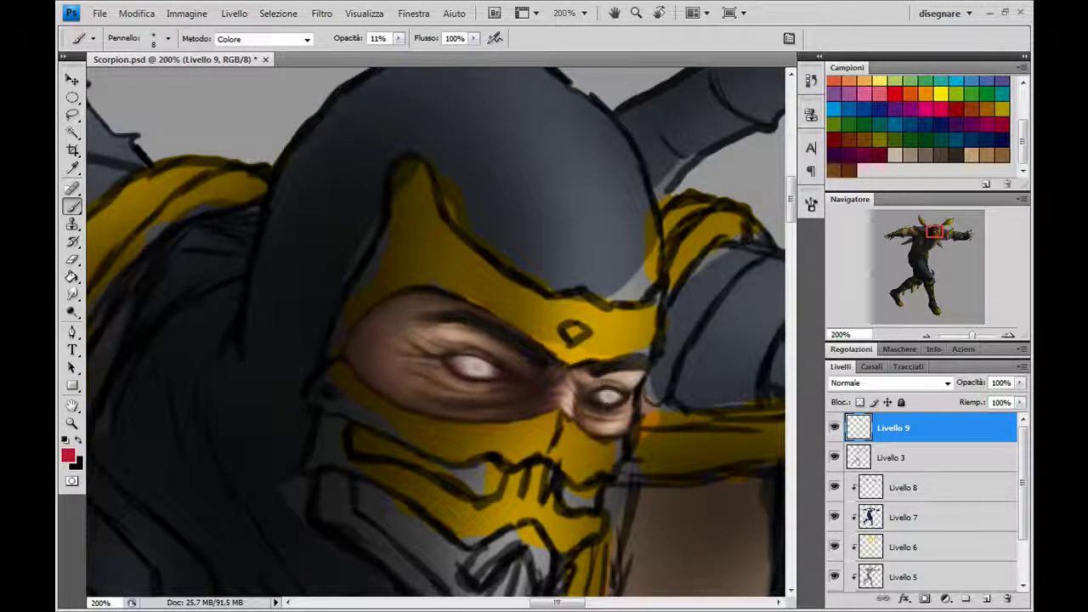
{"action": "left_click_drag", "start_coordinate": [605, 400], "coordinate": [607, 406]}
Change the foreground colour to blue #2487c6 in the Color Picker
{"action": "left_click", "coordinate": [68, 457]}
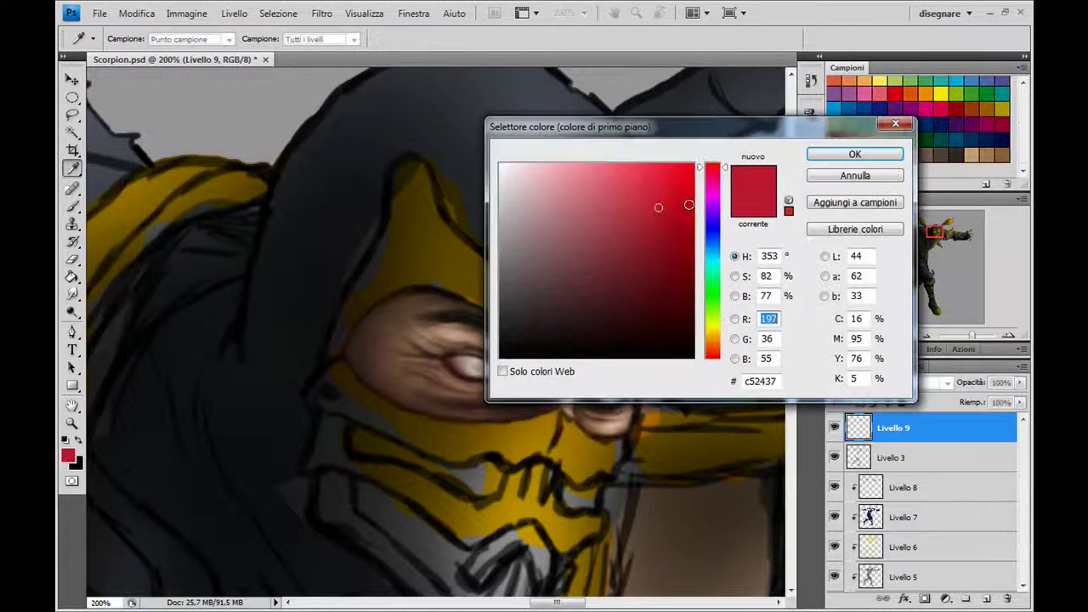
{"action": "left_click", "coordinate": [712, 330]}
{"action": "left_click_drag", "start_coordinate": [714, 329], "coordinate": [714, 342]}
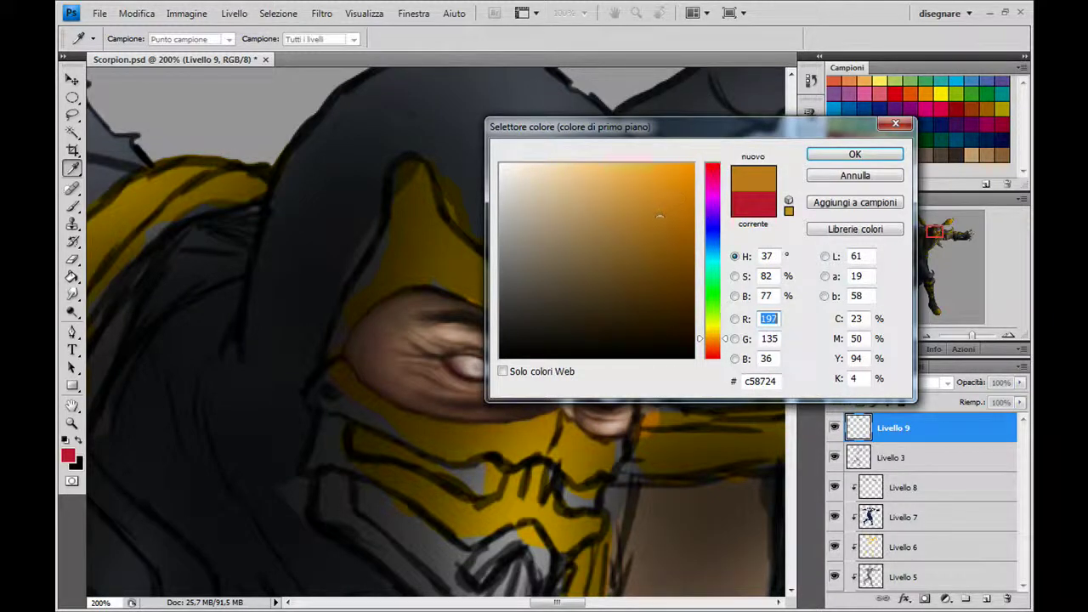
{"action": "left_click", "coordinate": [659, 220]}
{"action": "left_click_drag", "start_coordinate": [712, 297], "coordinate": [713, 247]}
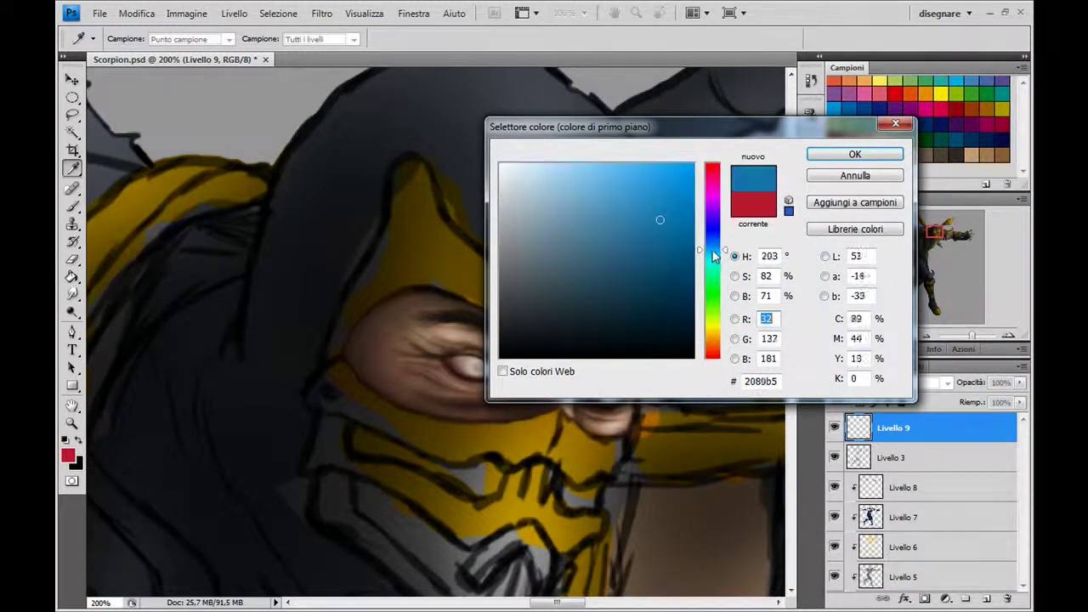
{"action": "left_click", "coordinate": [867, 153]}
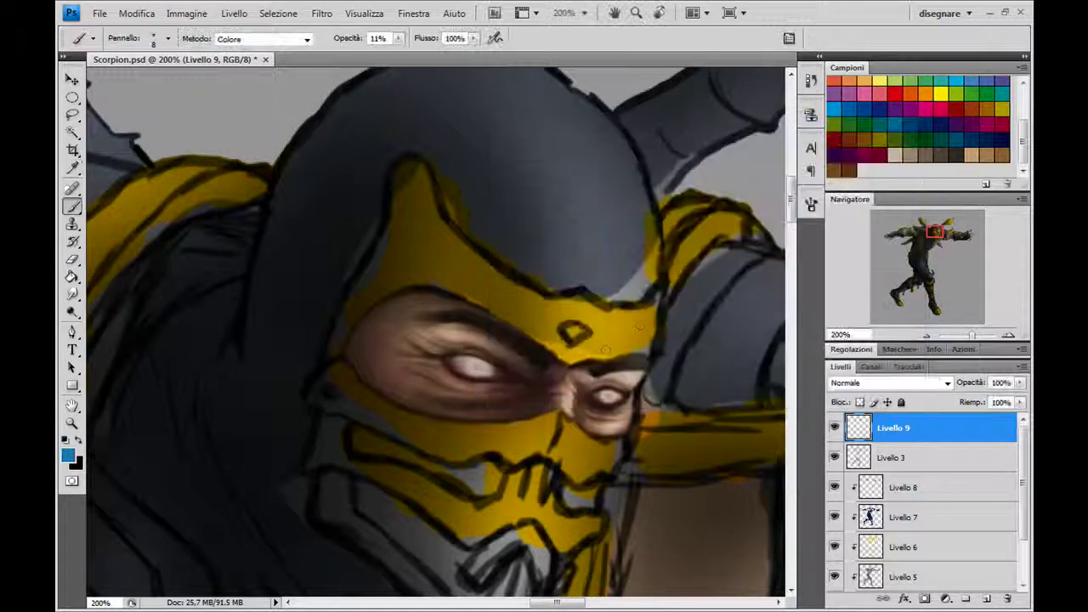
Enlarge the brush to 20 px and brush a blue tint over the nose
{"action": "key", "text": "bracketright"}
{"action": "key", "text": "bracketright"}
{"action": "key", "text": "bracketright"}
{"action": "key", "text": "bracketright"}
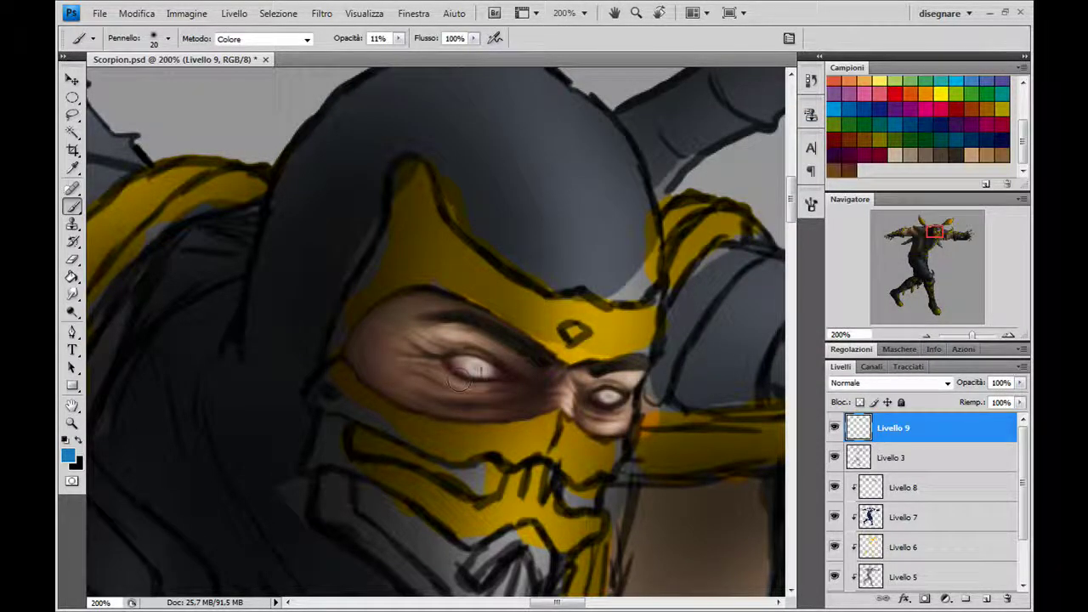
{"action": "key", "text": "bracketright"}
{"action": "left_click_drag", "start_coordinate": [568, 401], "coordinate": [605, 400]}
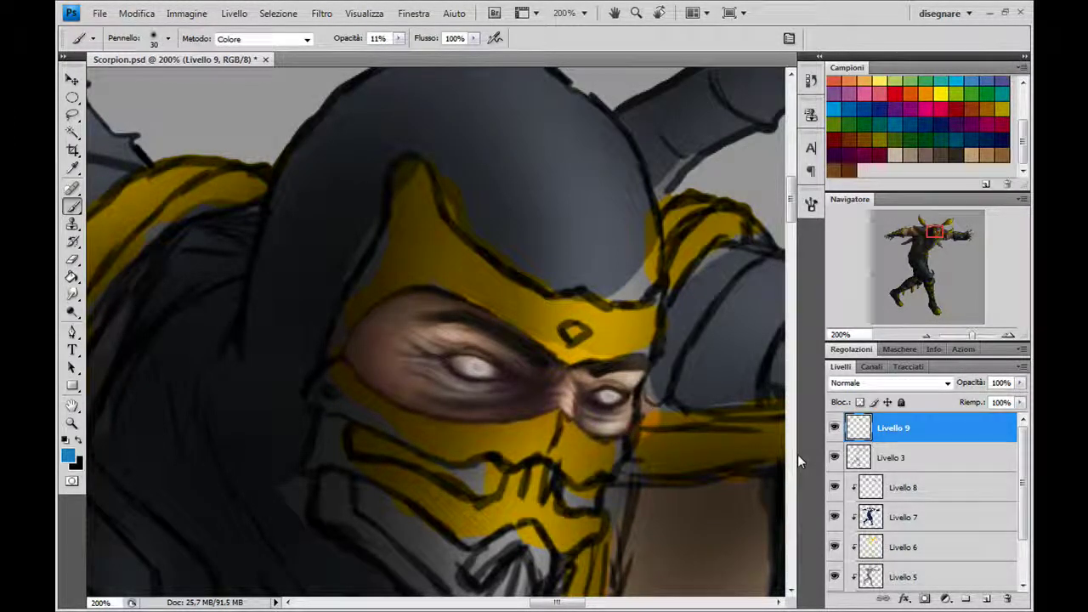
{"action": "left_click", "coordinate": [67, 455]}
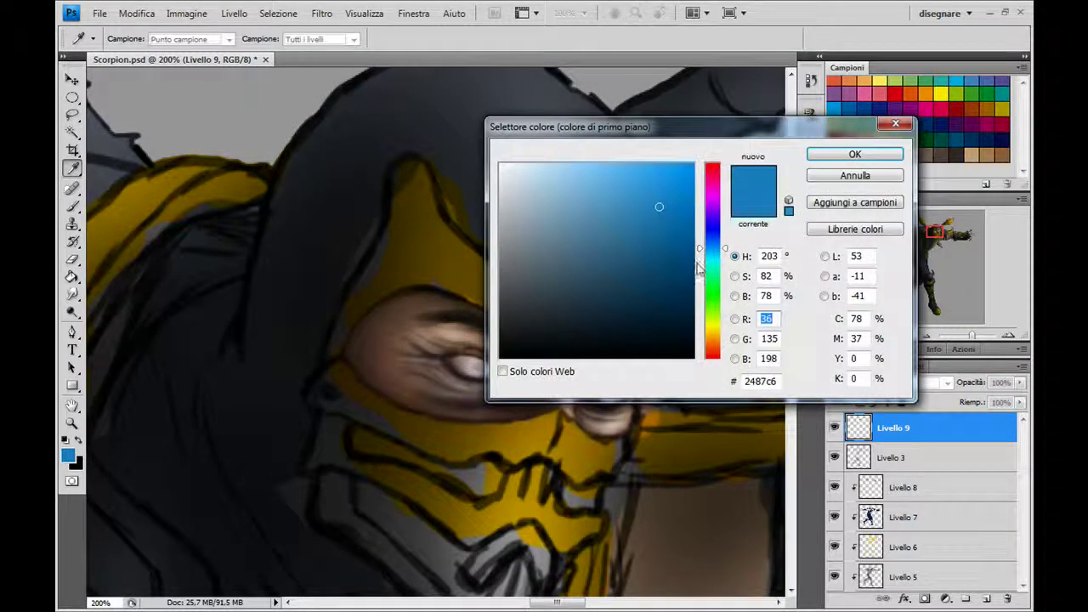
Switch the colour to orange-red #ca5430 and tint the skin around the right eye
{"action": "left_click", "coordinate": [714, 331]}
{"action": "left_click_drag", "start_coordinate": [715, 337], "coordinate": [718, 358]}
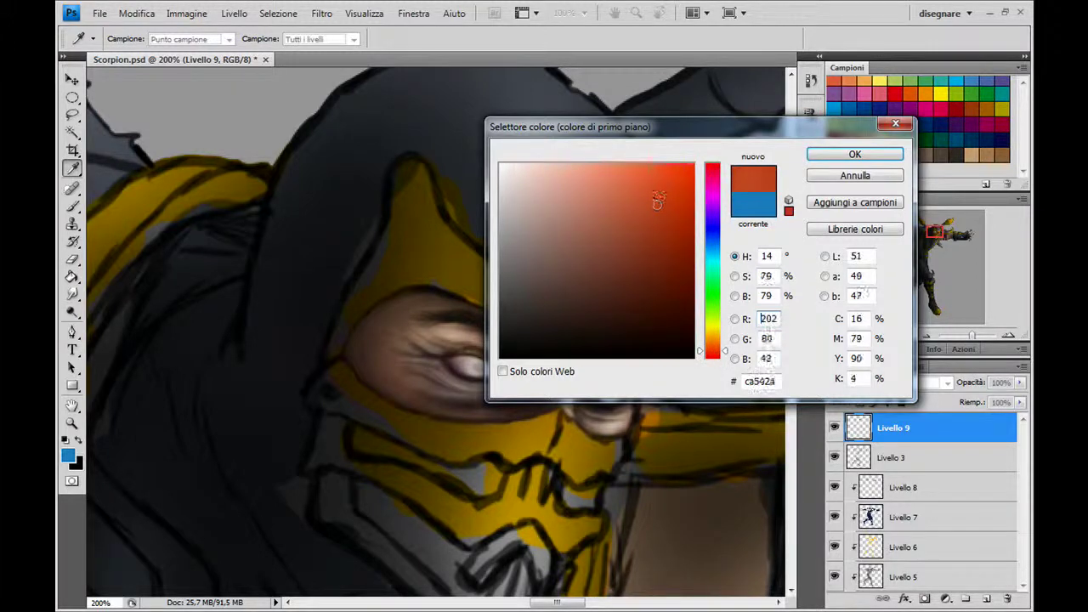
{"action": "left_click", "coordinate": [854, 154]}
{"action": "key", "text": "b"}
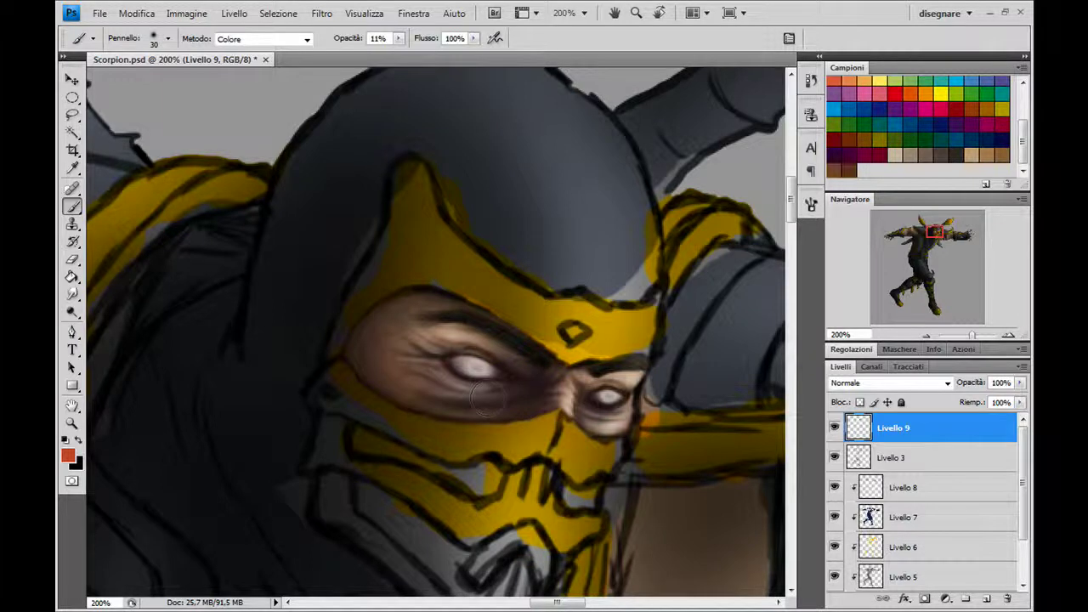
{"action": "left_click_drag", "start_coordinate": [561, 404], "coordinate": [612, 425]}
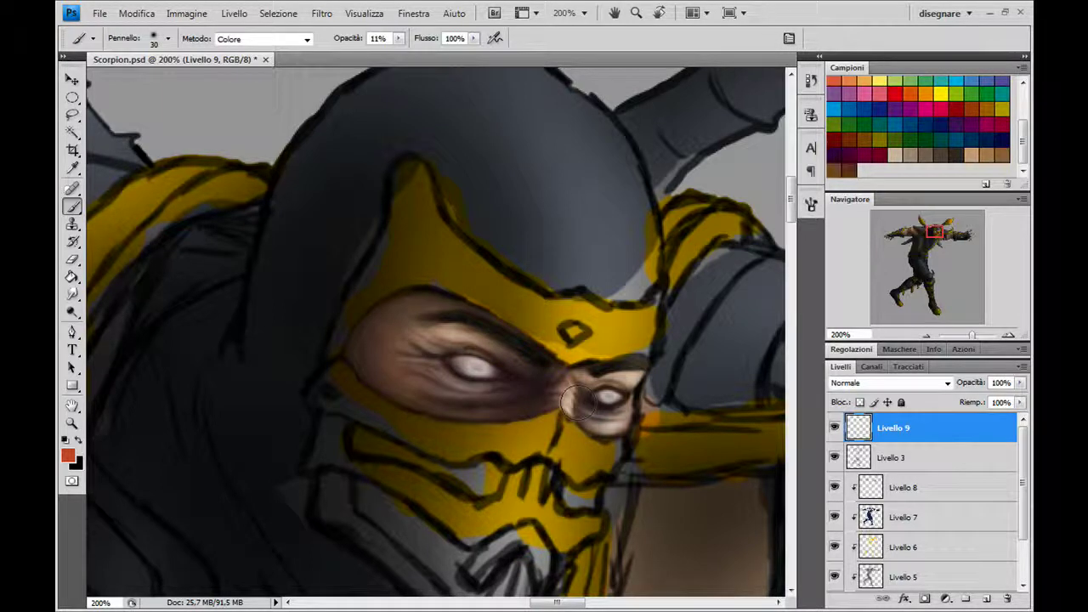
Return the brush to Normale mode at 100% opacity
{"action": "left_click", "coordinate": [306, 43]}
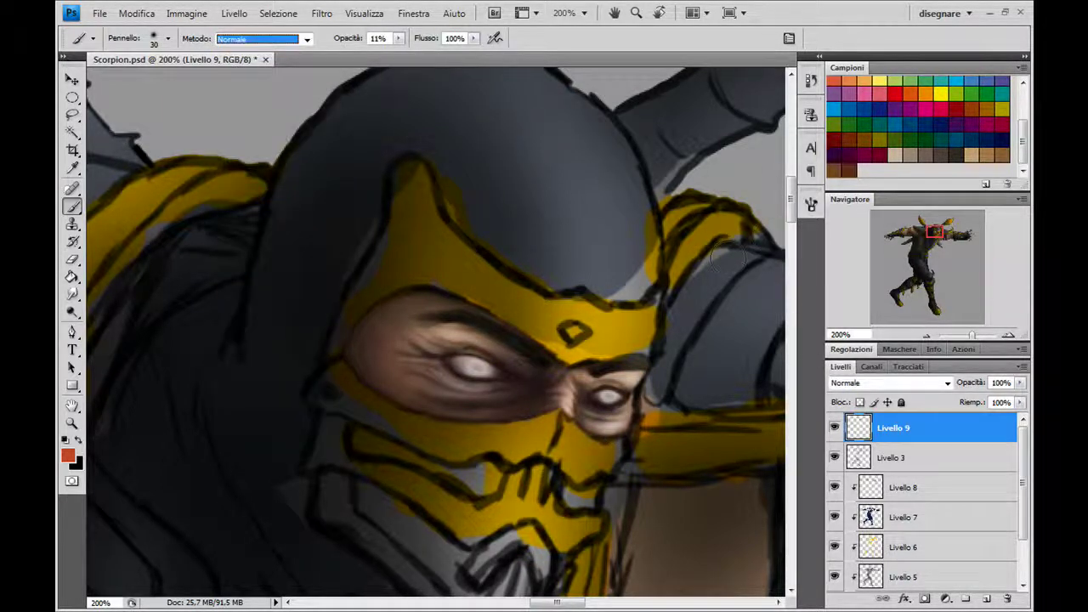
{"action": "left_click_drag", "start_coordinate": [399, 39], "coordinate": [538, 62]}
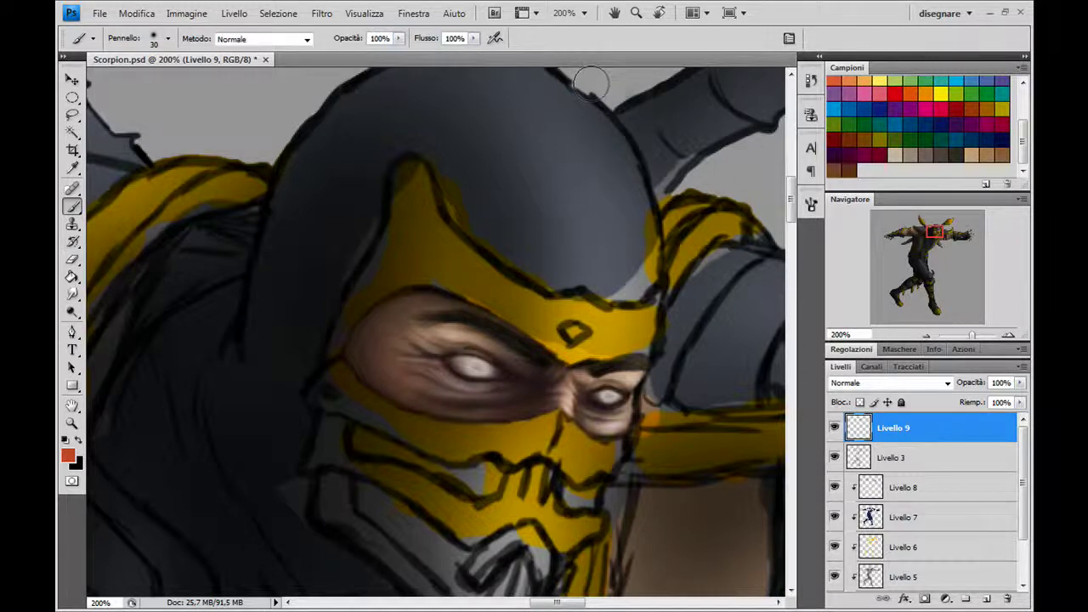
{"action": "left_click", "coordinate": [811, 204]}
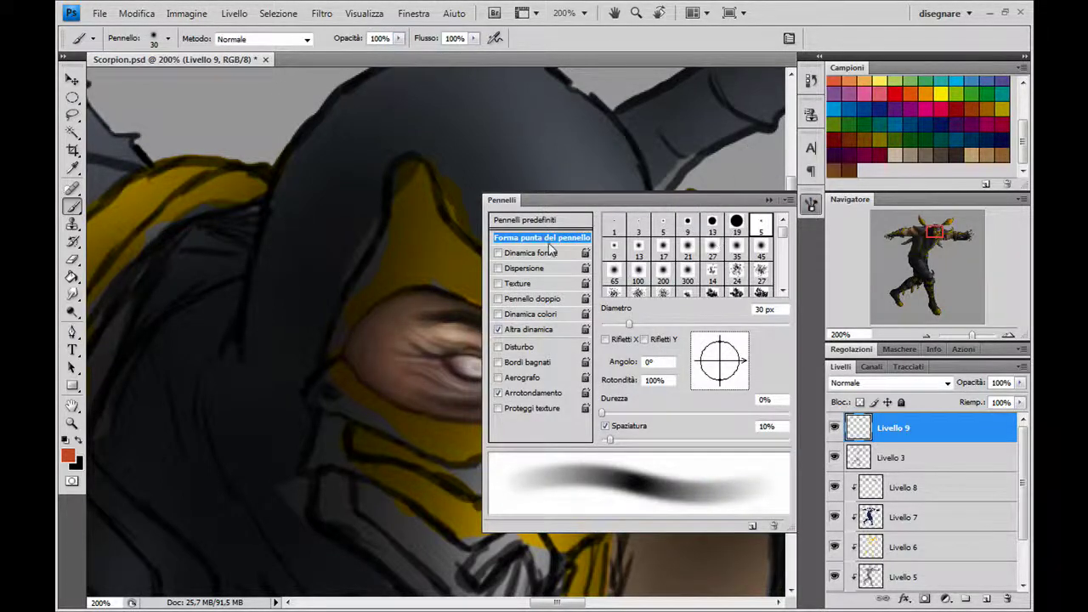
Choose a textured scatter brush from the Pennelli predefiniti list and close the panel
{"action": "left_click", "coordinate": [540, 220]}
{"action": "left_click_drag", "start_coordinate": [781, 281], "coordinate": [781, 369]}
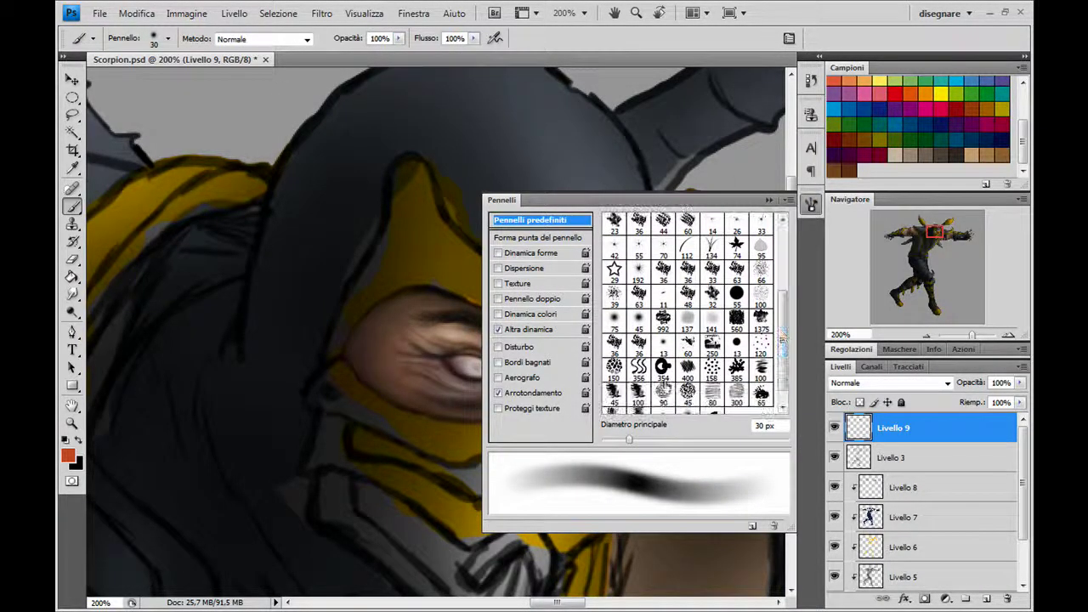
{"action": "left_click", "coordinate": [614, 342]}
{"action": "left_click", "coordinate": [769, 200]}
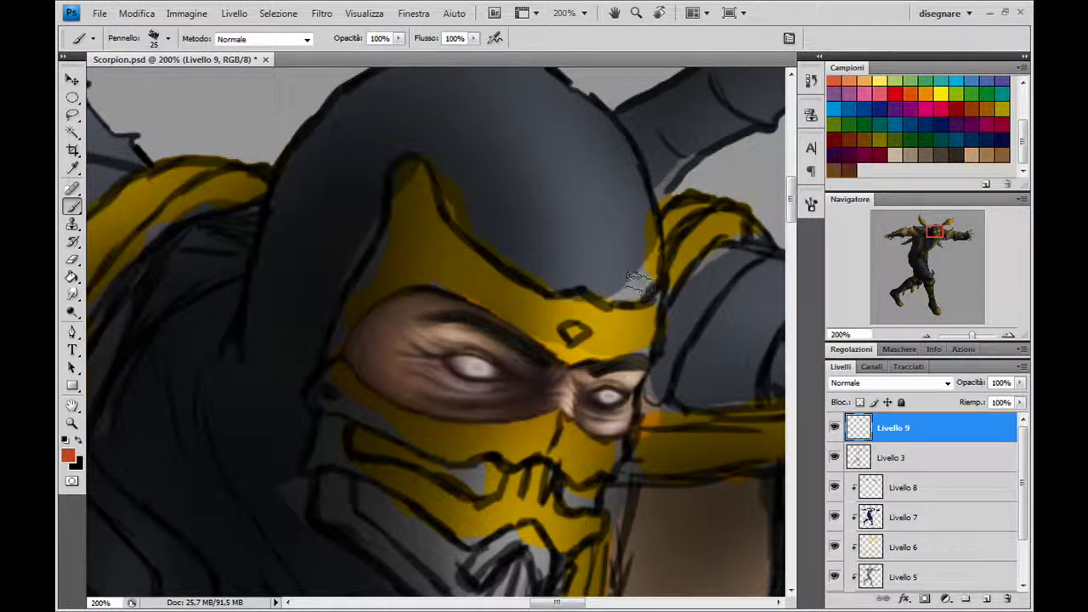
Dab textured orange-red marks onto the gold shoulder pad with a 25 px brush
{"action": "key", "text": "bracketleft"}
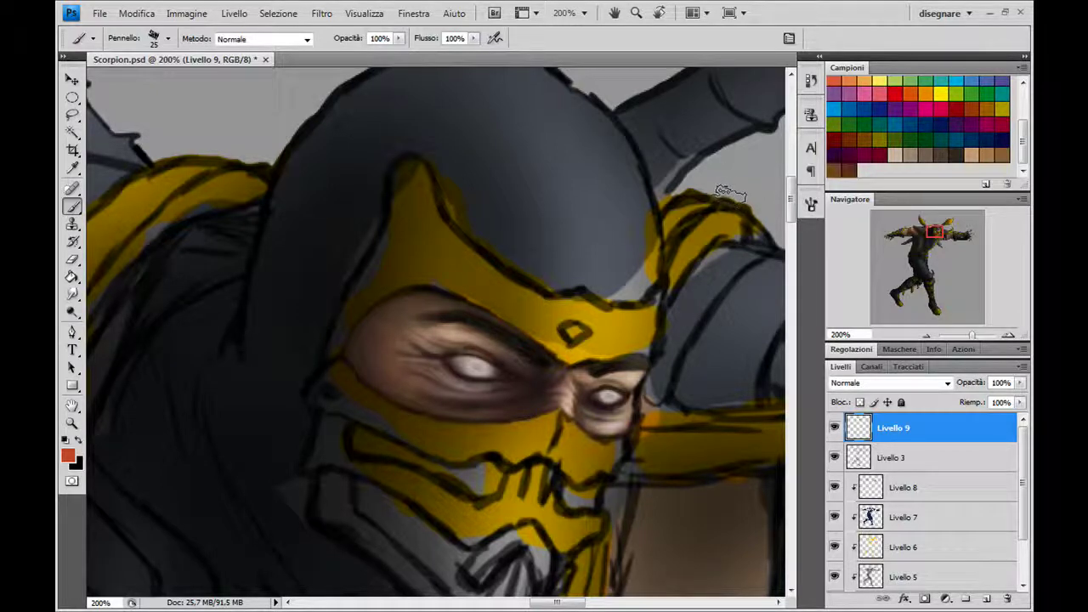
{"action": "left_click_drag", "start_coordinate": [718, 225], "coordinate": [705, 251]}
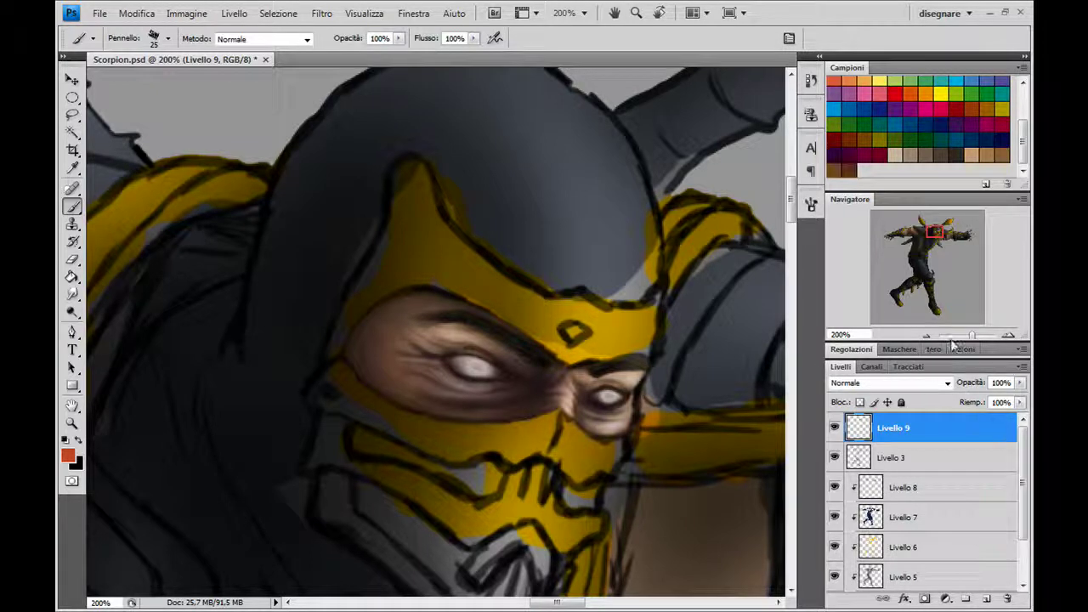
Rename Livello 9 to 'pelle', toggle its visibility to compare, and pan to empty canvas
{"action": "double_click", "coordinate": [892, 430]}
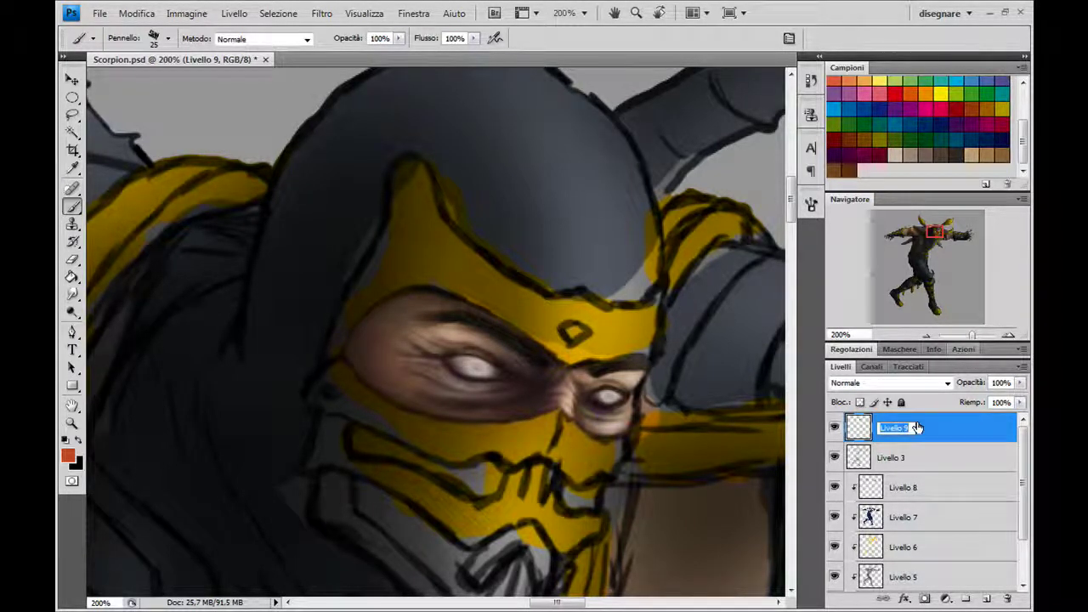
{"action": "type", "text": "pelle"}
{"action": "key", "text": "Return"}
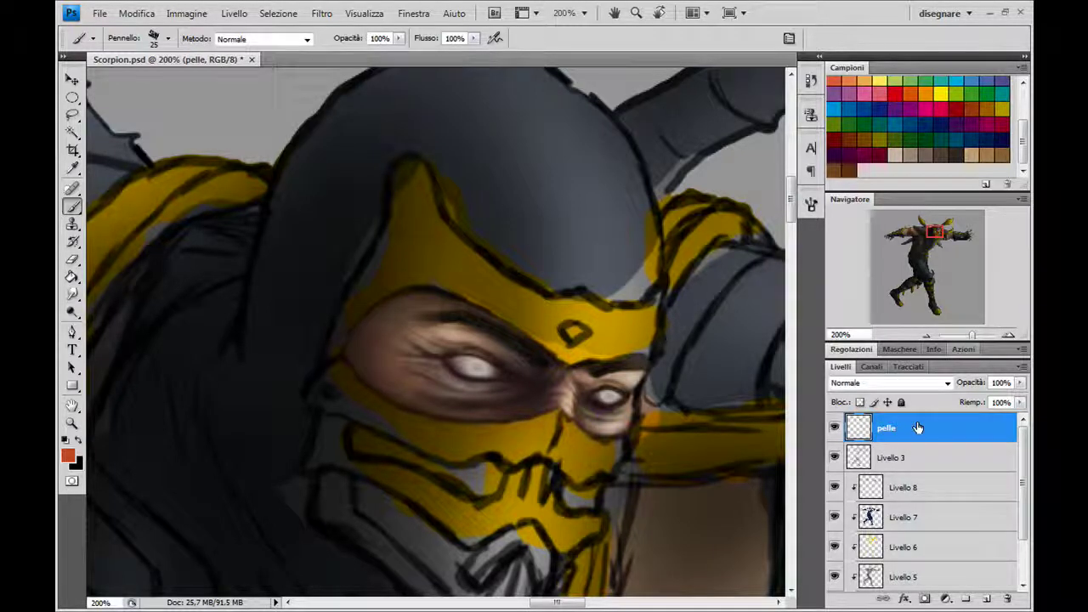
{"action": "left_click", "coordinate": [833, 428]}
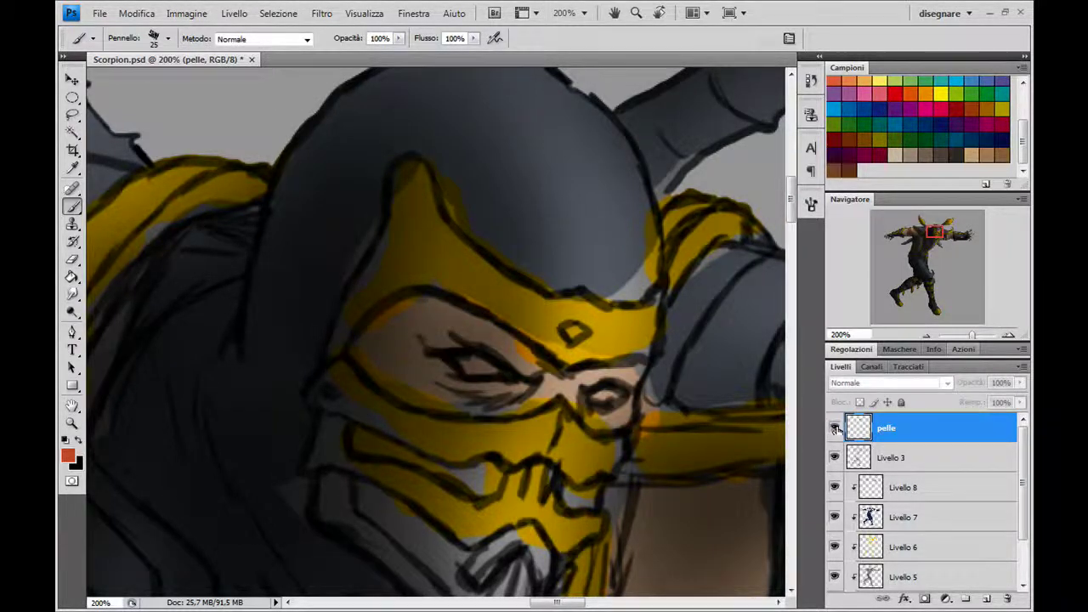
{"action": "left_click", "coordinate": [834, 428]}
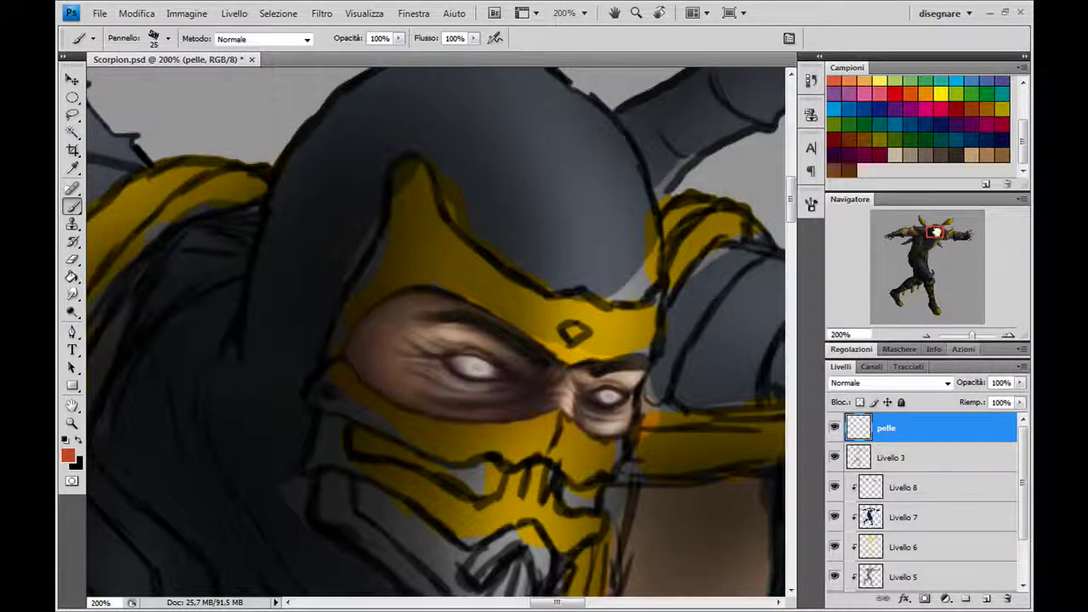
{"action": "mouse_move", "coordinate": [933, 231]}
{"action": "left_mouse_down"}
{"action": "mouse_move", "coordinate": [908, 233]}
{"action": "mouse_move", "coordinate": [925, 244]}
{"action": "mouse_move", "coordinate": [933, 220]}
{"action": "mouse_move", "coordinate": [926, 244]}
{"action": "left_mouse_up"}
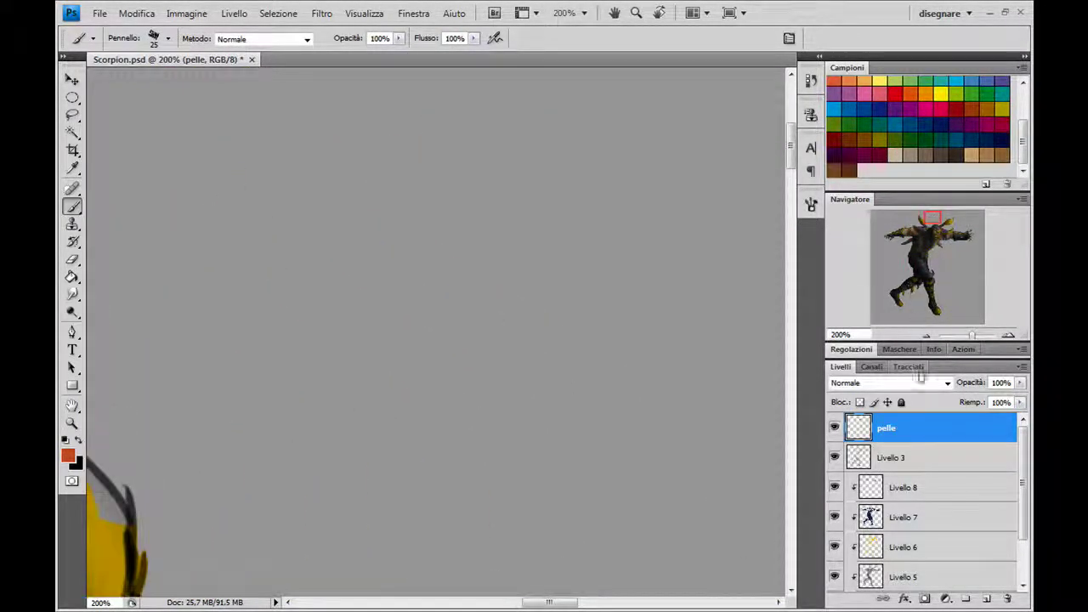
On a new layer, paint an orange-red stroke with a dark green stroke beside it
{"action": "left_click", "coordinate": [986, 599]}
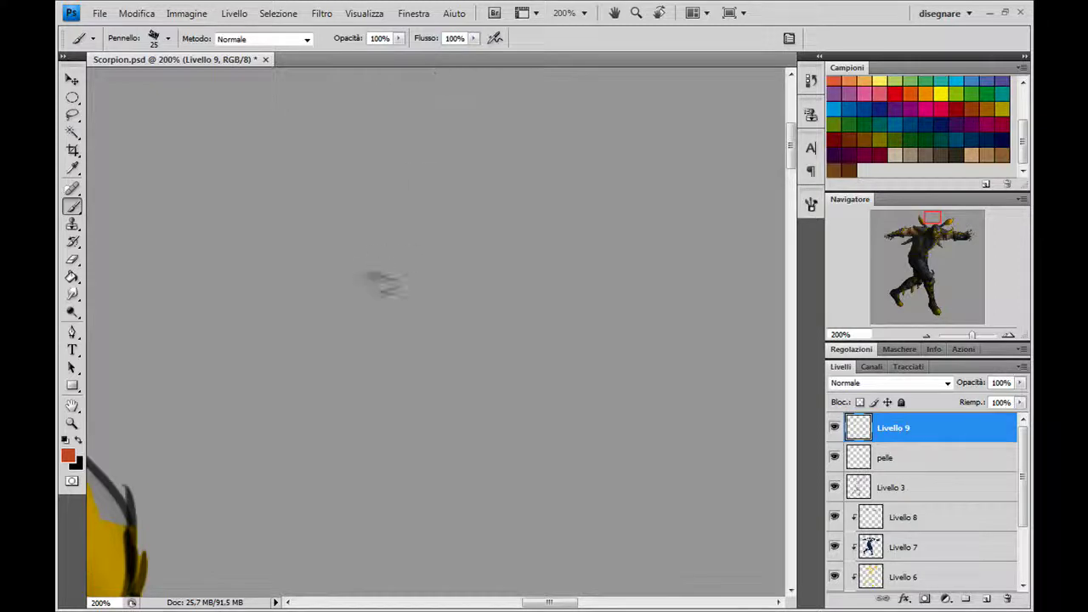
{"action": "left_click_drag", "start_coordinate": [381, 285], "coordinate": [396, 193]}
{"action": "mouse_move", "coordinate": [391, 234]}
{"action": "left_mouse_down"}
{"action": "mouse_move", "coordinate": [382, 285]}
{"action": "mouse_move", "coordinate": [395, 195]}
{"action": "left_mouse_up"}
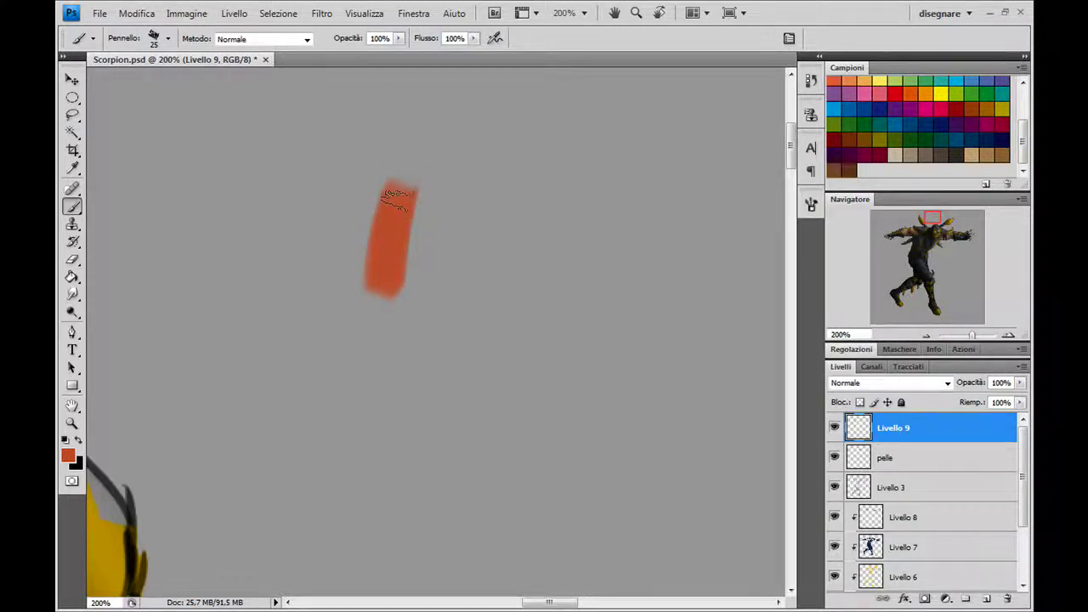
{"action": "left_click_drag", "start_coordinate": [412, 281], "coordinate": [408, 170]}
{"action": "left_click", "coordinate": [918, 127]}
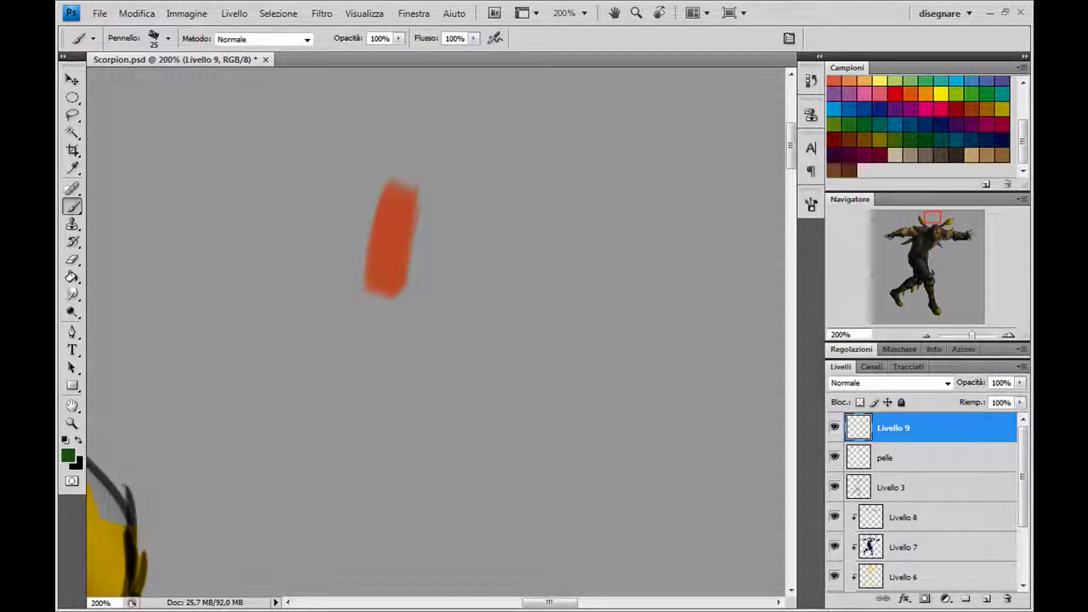
{"action": "mouse_move", "coordinate": [429, 299]}
{"action": "left_mouse_down"}
{"action": "mouse_move", "coordinate": [450, 194]}
{"action": "mouse_move", "coordinate": [434, 270]}
{"action": "mouse_move", "coordinate": [449, 315]}
{"action": "mouse_move", "coordinate": [449, 177]}
{"action": "left_mouse_up"}
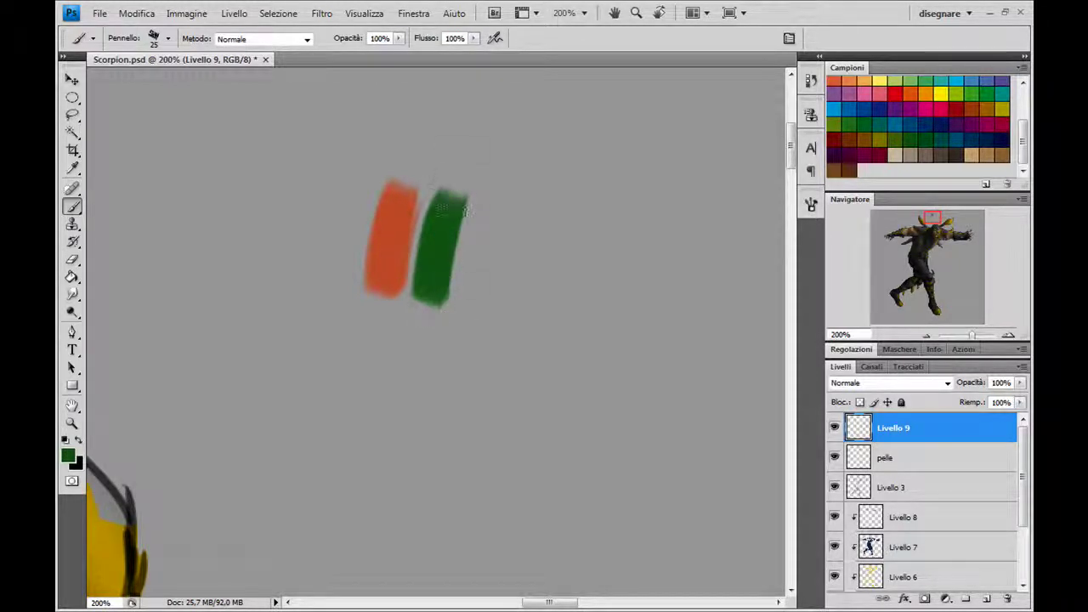
Sample colours from the strokes and blend orange and green into a brown band
{"action": "left_click", "coordinate": [402, 247], "text": "alt"}
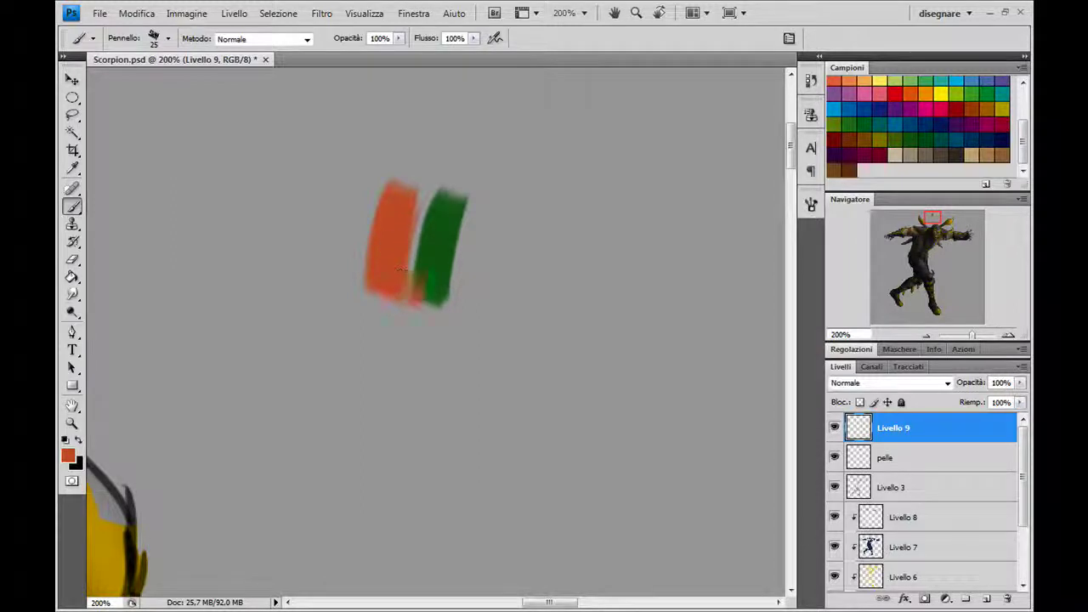
{"action": "left_click_drag", "start_coordinate": [408, 289], "coordinate": [434, 186]}
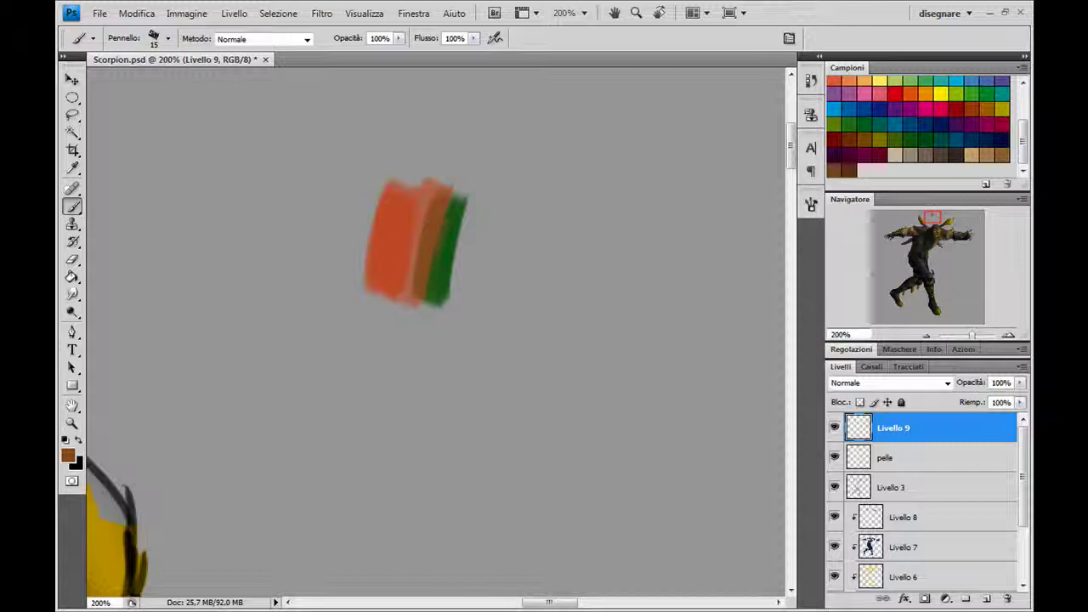
{"action": "left_click_drag", "start_coordinate": [451, 198], "coordinate": [429, 266]}
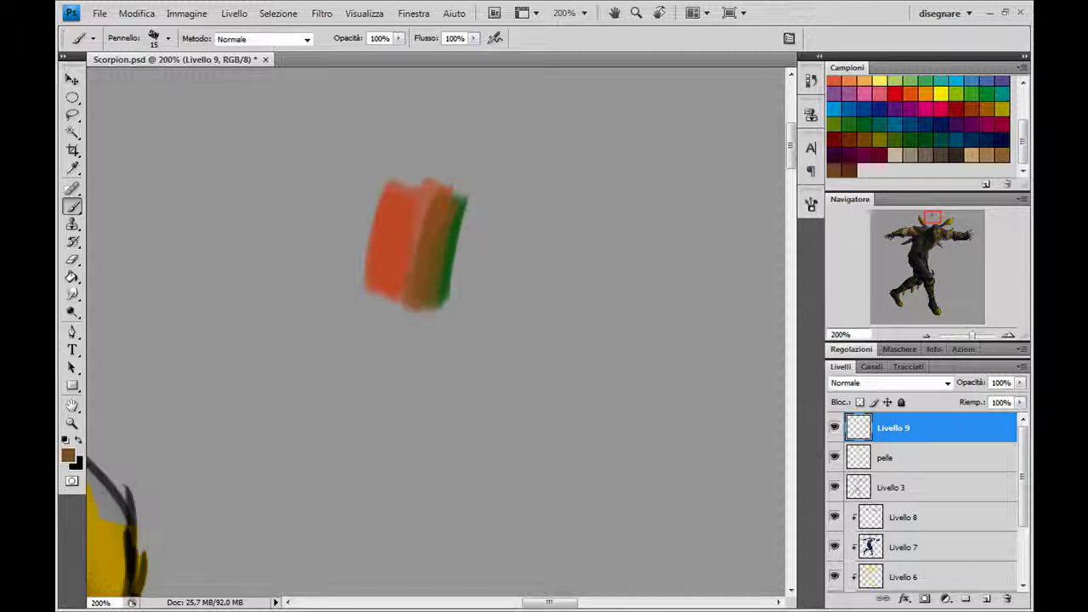
{"action": "left_click", "coordinate": [417, 242], "text": "alt"}
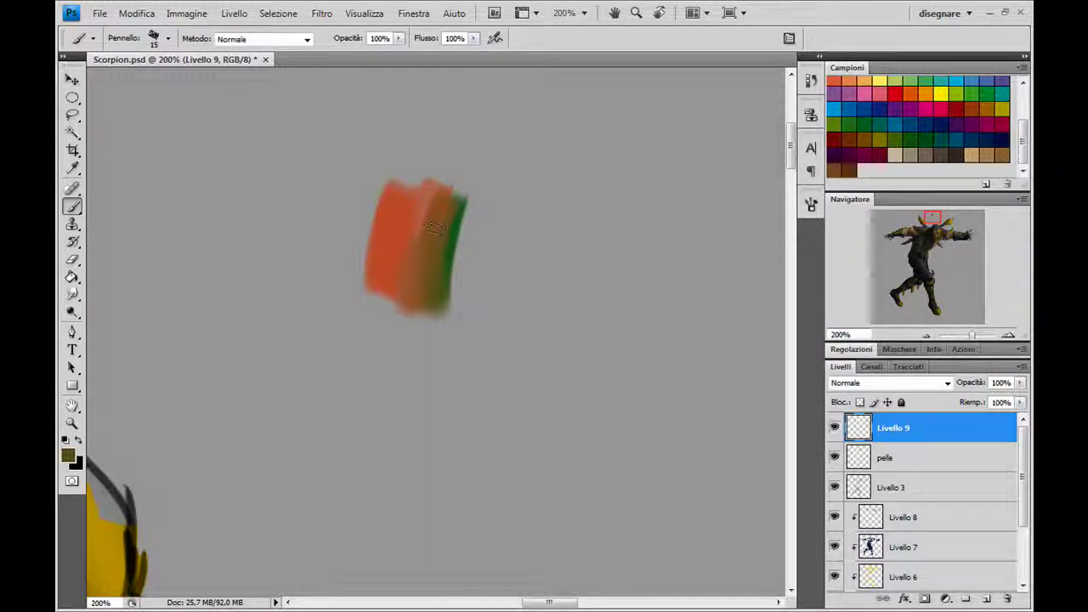
{"action": "left_click", "coordinate": [404, 274], "text": "alt"}
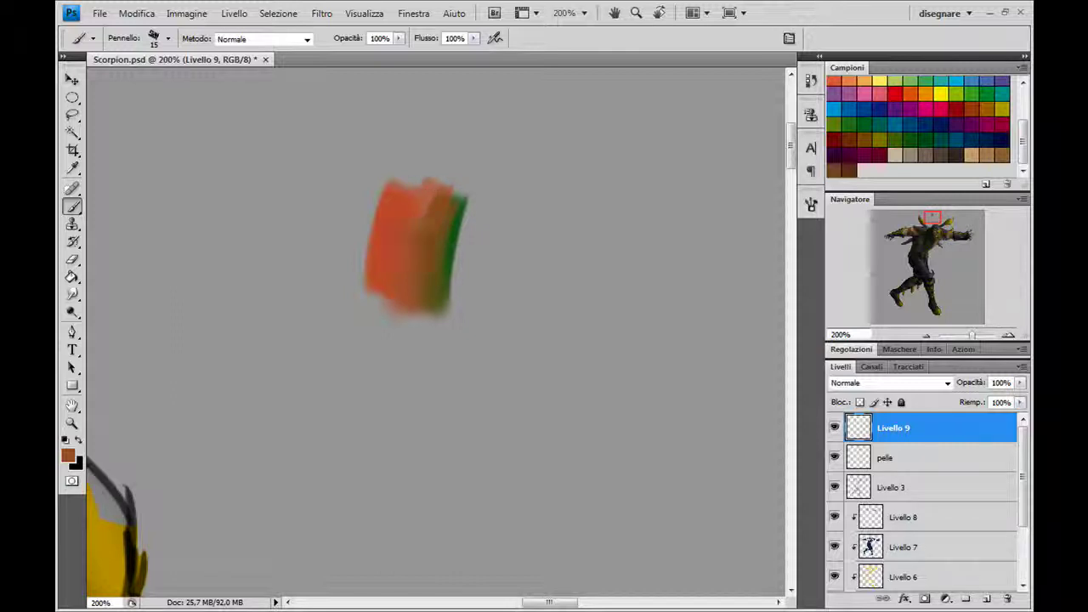
{"action": "left_click", "coordinate": [440, 183], "text": "alt"}
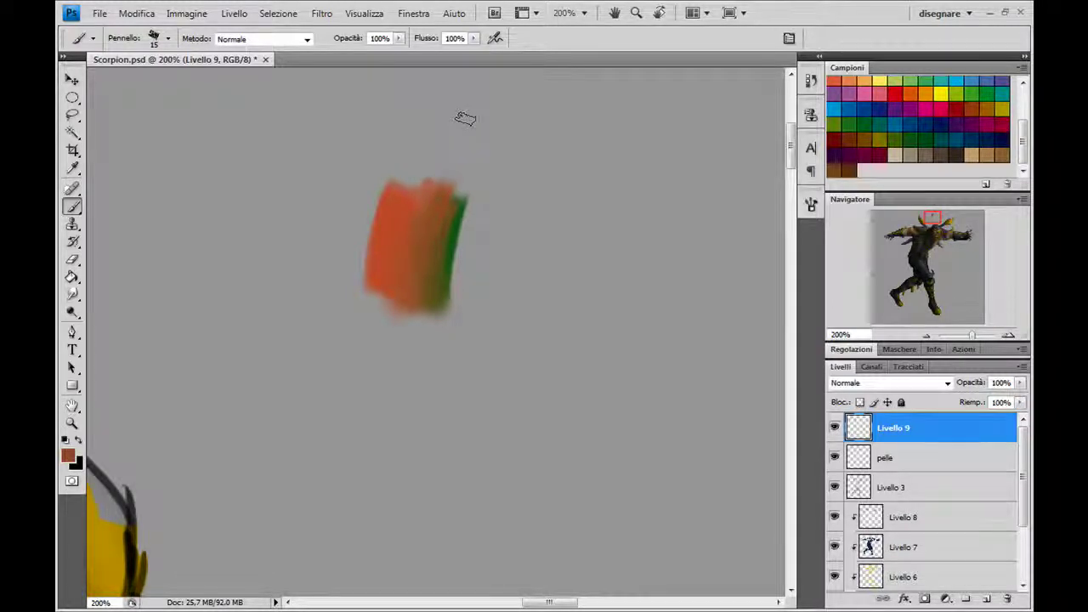
Select a 20 px round brush from the brush presets
{"action": "left_click", "coordinate": [811, 204]}
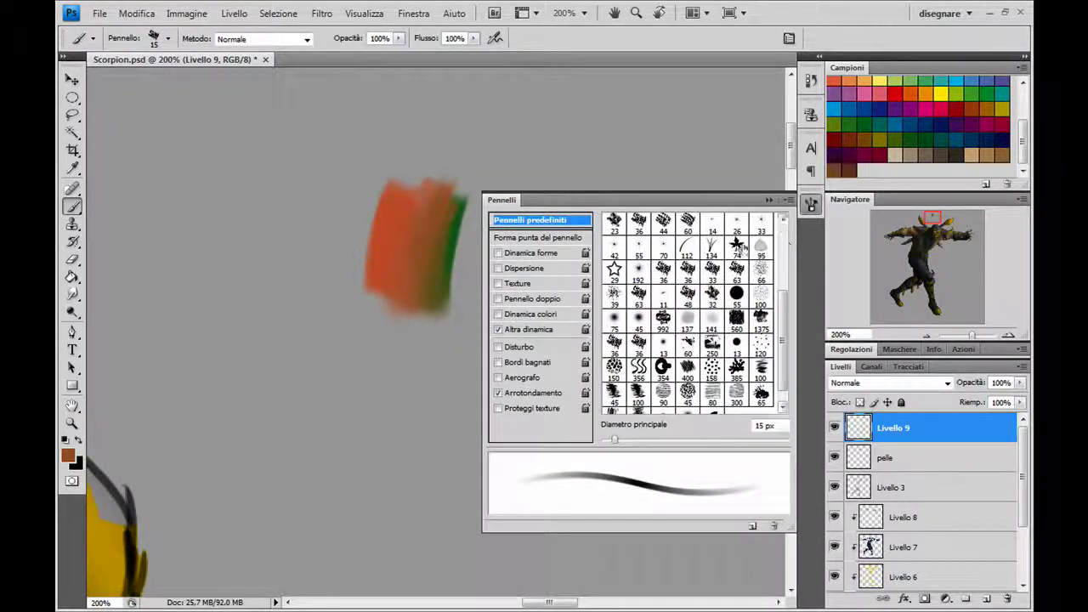
{"action": "left_click_drag", "start_coordinate": [782, 306], "coordinate": [782, 316]}
{"action": "scroll", "coordinate": [781, 316], "scroll_direction": "down", "scroll_amount": 1}
{"action": "left_click", "coordinate": [759, 224]}
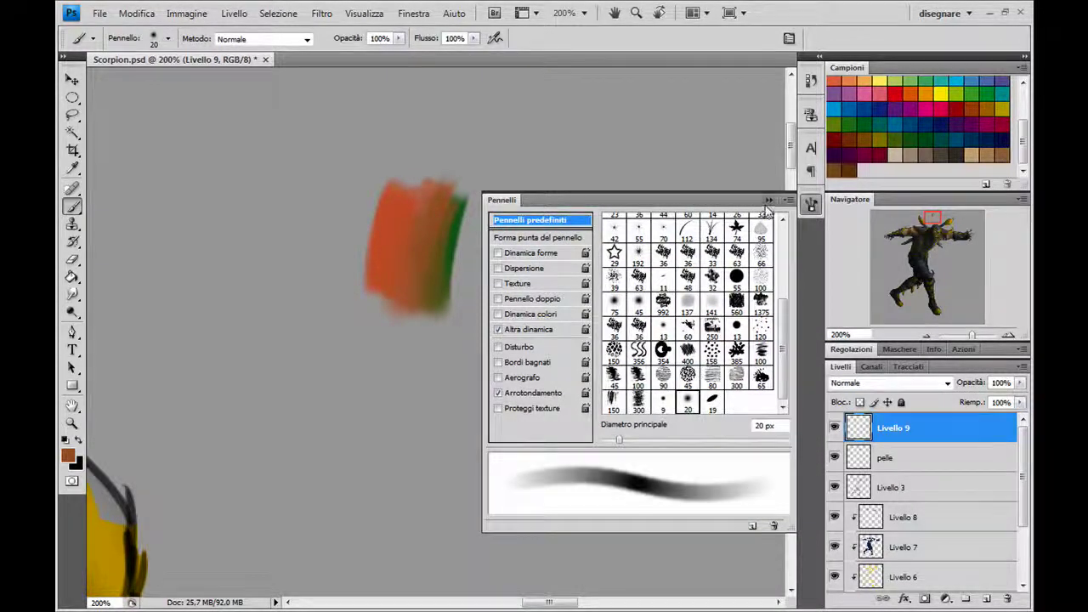
{"action": "left_click", "coordinate": [811, 204]}
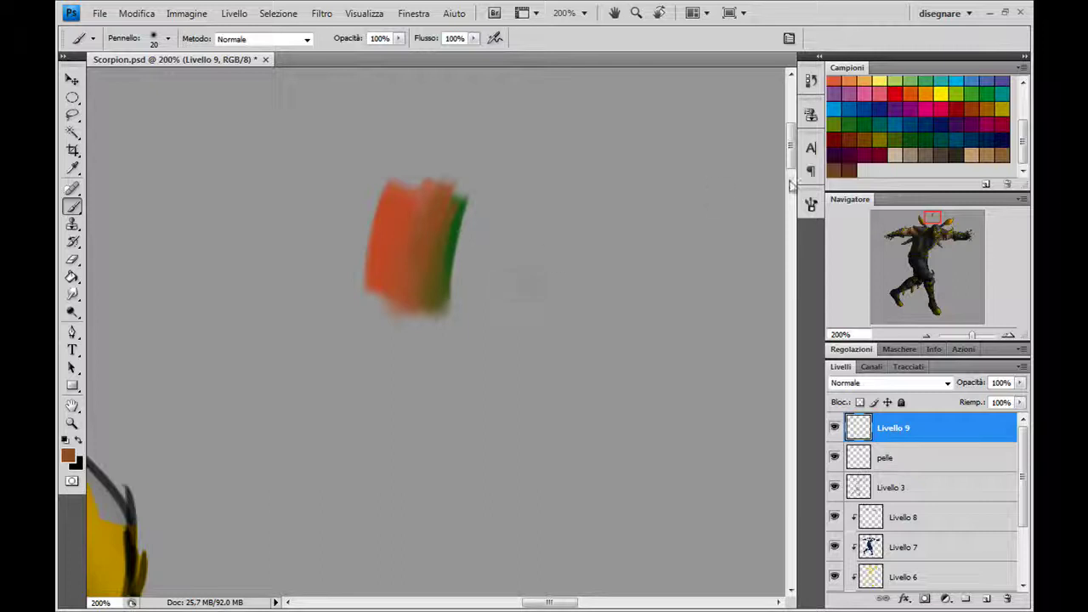
Paint green and red strokes beside the orange swatch and blend them with Alt-sampled browns
{"action": "left_click", "coordinate": [905, 139]}
{"action": "left_click_drag", "start_coordinate": [550, 349], "coordinate": [562, 264]}
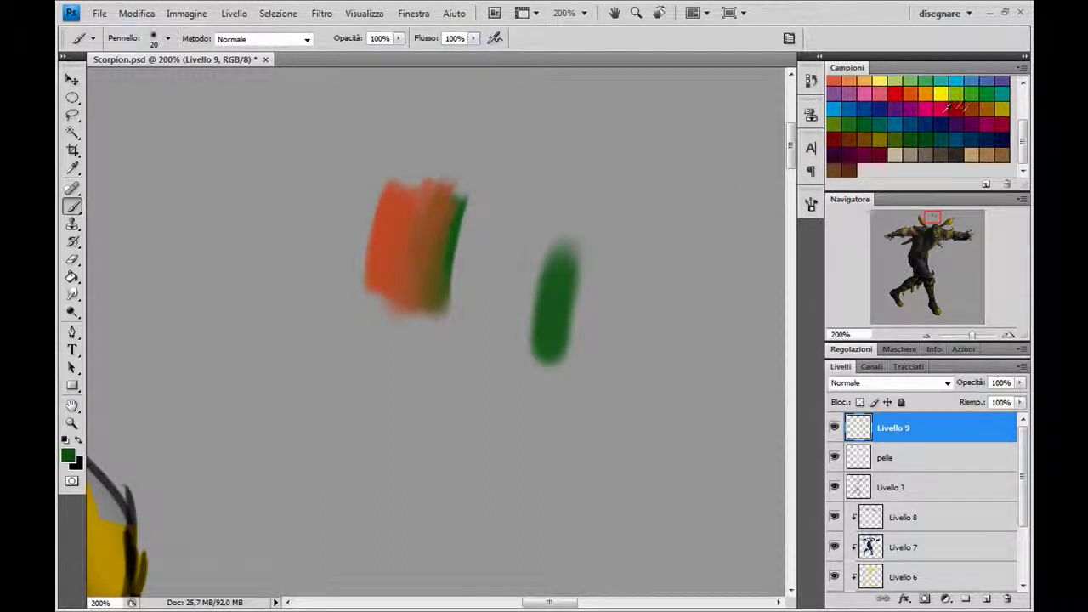
{"action": "left_click_drag", "start_coordinate": [586, 357], "coordinate": [600, 257]}
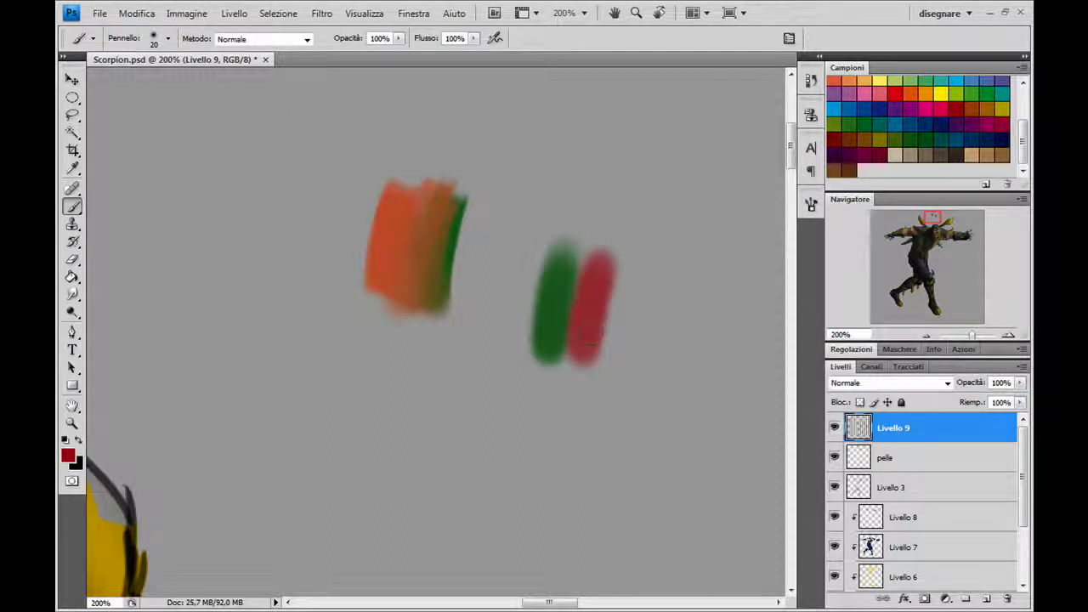
{"action": "left_click", "coordinate": [585, 316], "text": "alt"}
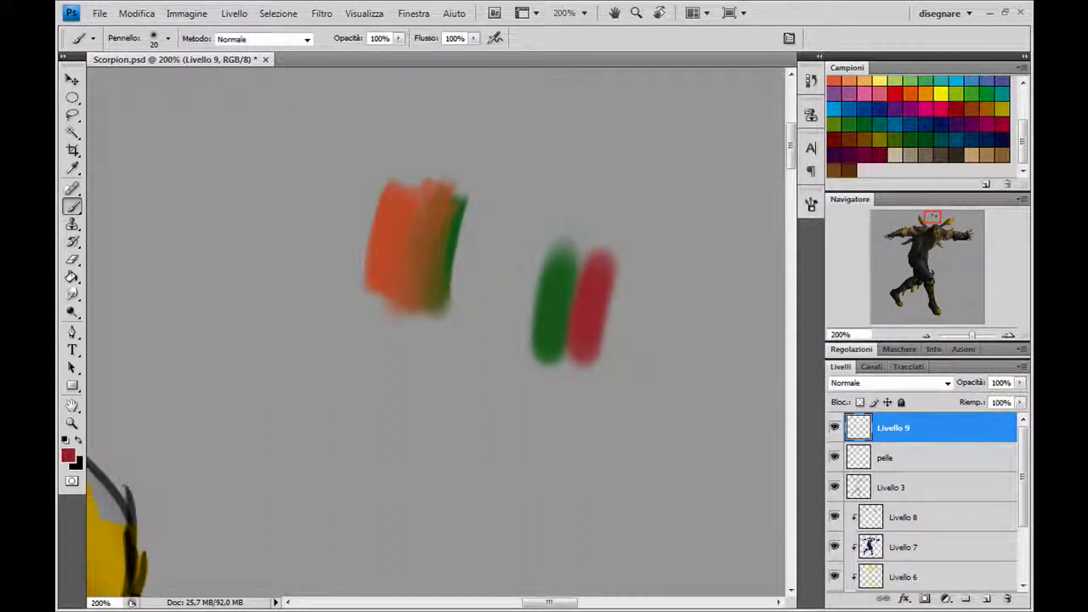
{"action": "left_click_drag", "start_coordinate": [582, 251], "coordinate": [576, 296]}
{"action": "left_click", "coordinate": [571, 306], "text": "alt"}
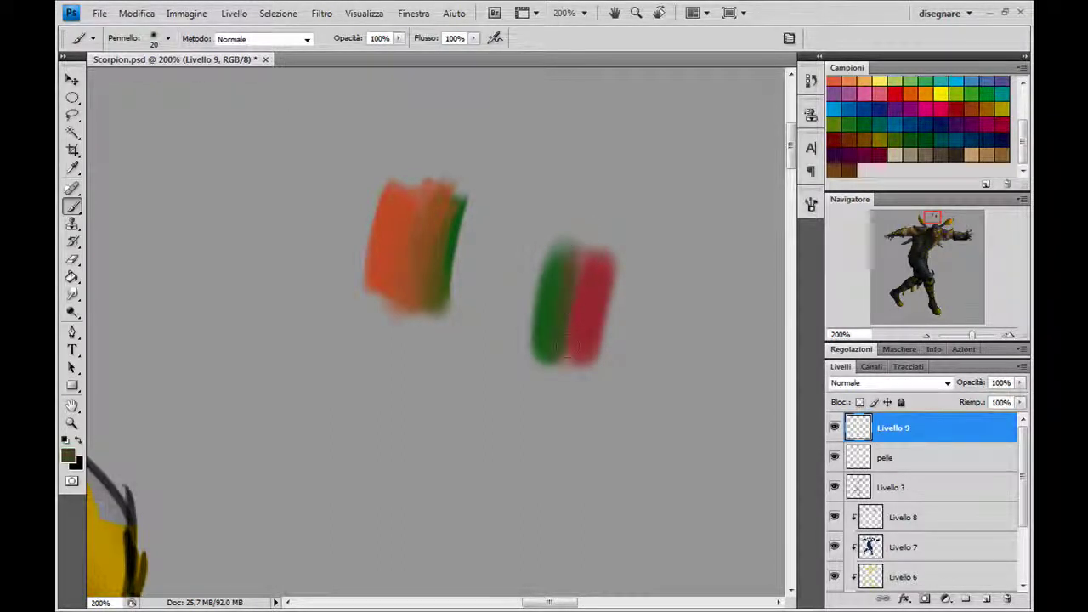
{"action": "left_click", "coordinate": [581, 310], "text": "alt"}
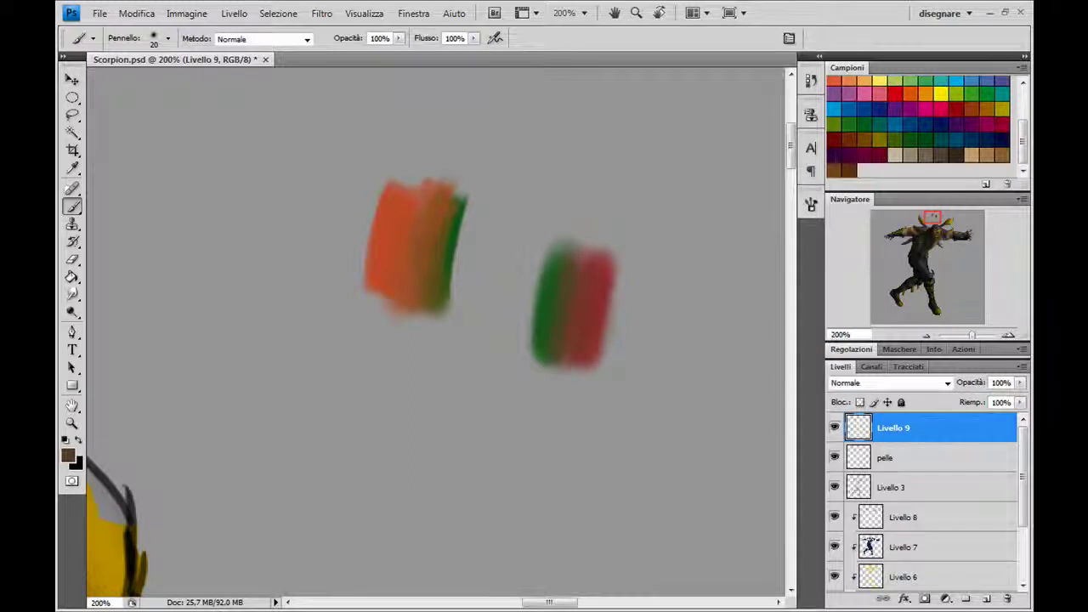
{"action": "left_click", "coordinate": [557, 313], "text": "alt"}
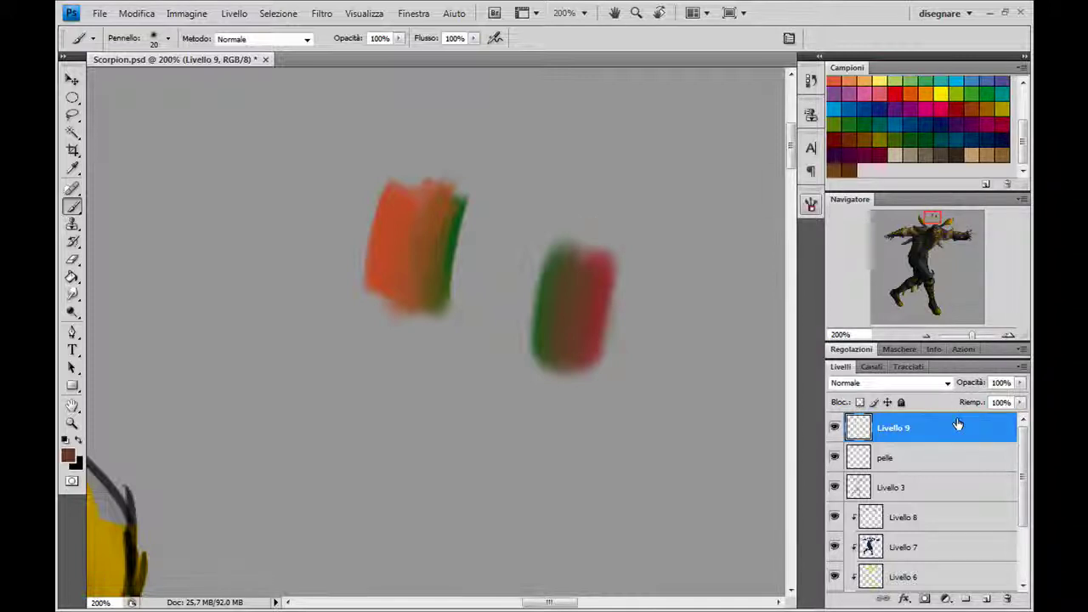
Delete the Livello 9 test layer and pan back to Scorpion's masked face
{"action": "left_click_drag", "start_coordinate": [975, 435], "coordinate": [1006, 599]}
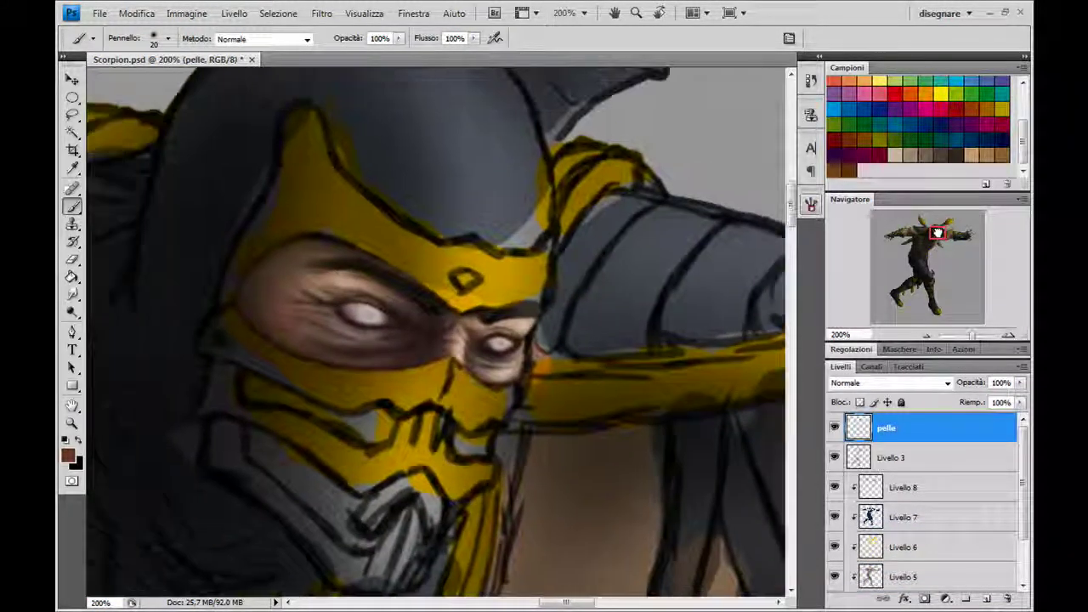
{"action": "left_click_drag", "start_coordinate": [939, 312], "coordinate": [936, 231]}
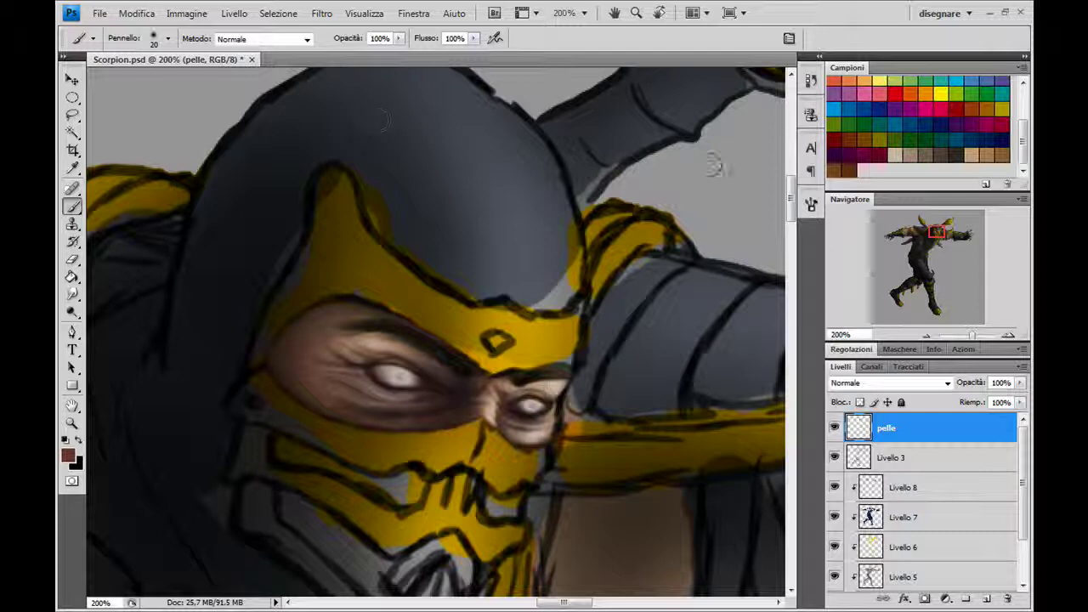
{"action": "left_click", "coordinate": [811, 204]}
Choose the 36 px brush and zoom out to about 16.7% to show the whole Scorpion figure
{"action": "left_click", "coordinate": [613, 327]}
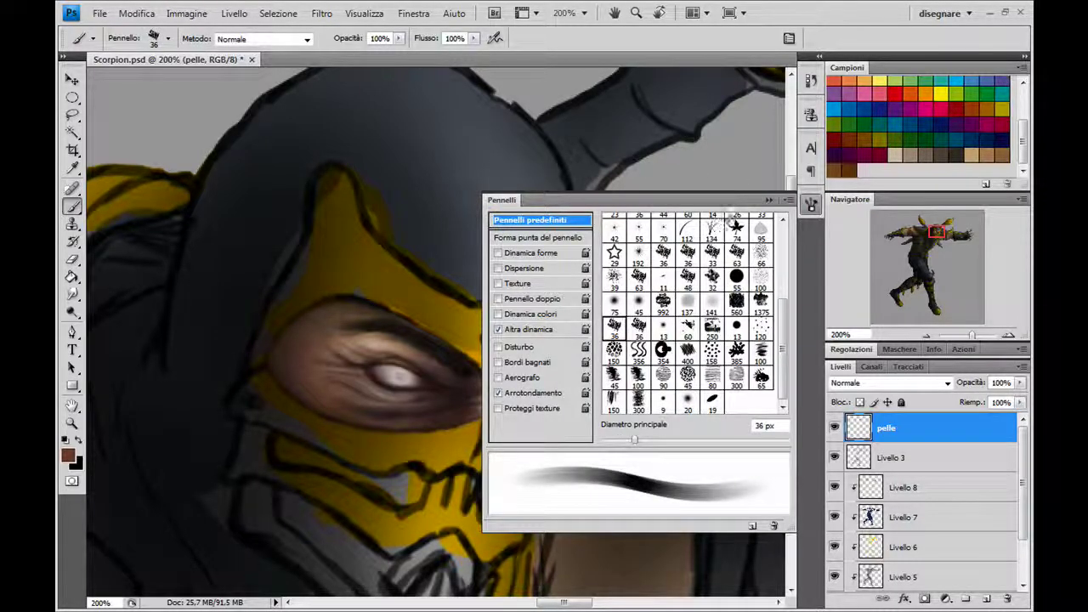
{"action": "left_click", "coordinate": [769, 199]}
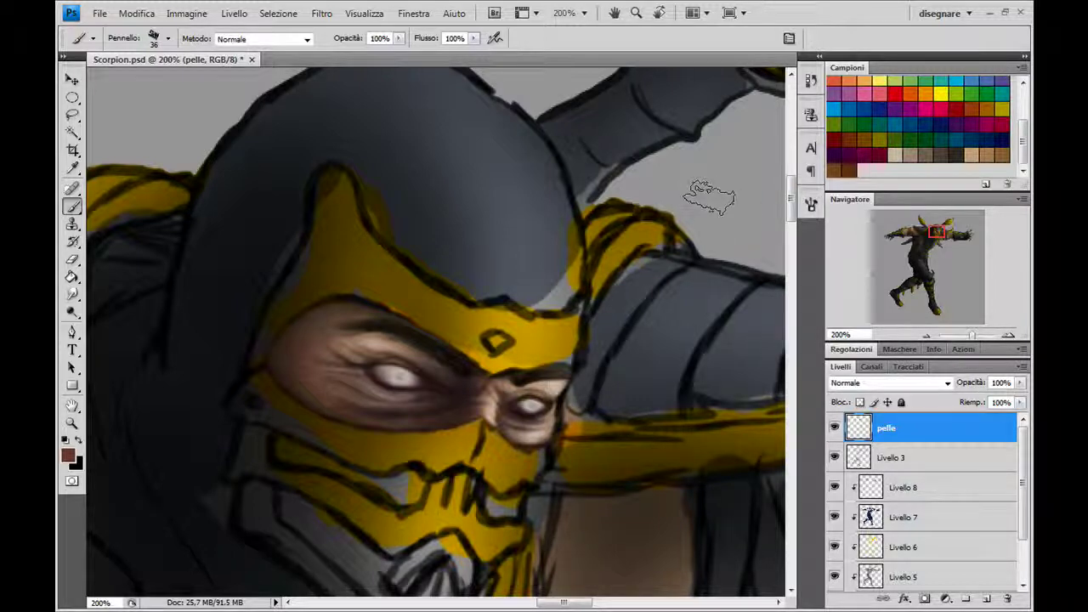
{"action": "key", "text": "ctrl+minus"}
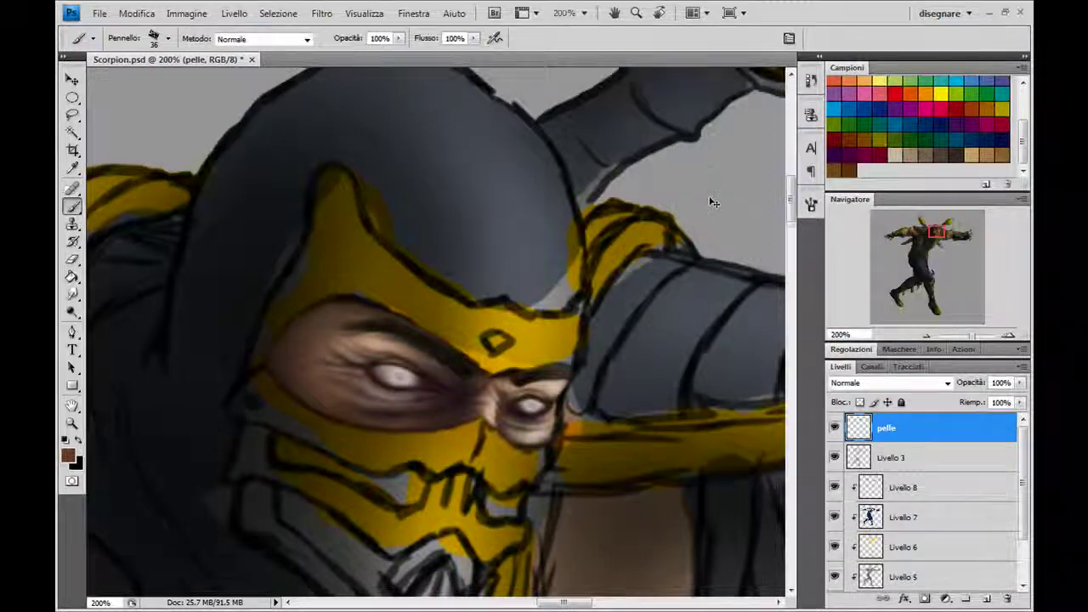
{"action": "key", "text": "ctrl+minus"}
{"action": "key", "text": "ctrl+minus"}
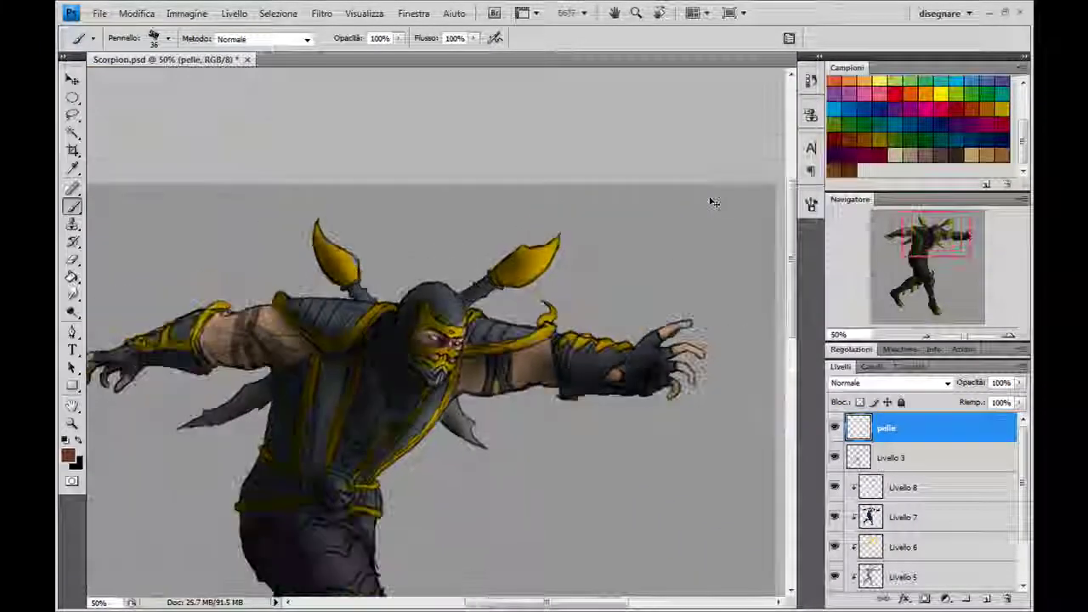
{"action": "key", "text": "ctrl+minus"}
{"action": "key", "text": "ctrl+minus"}
{"action": "key", "text": "ctrl+minus"}
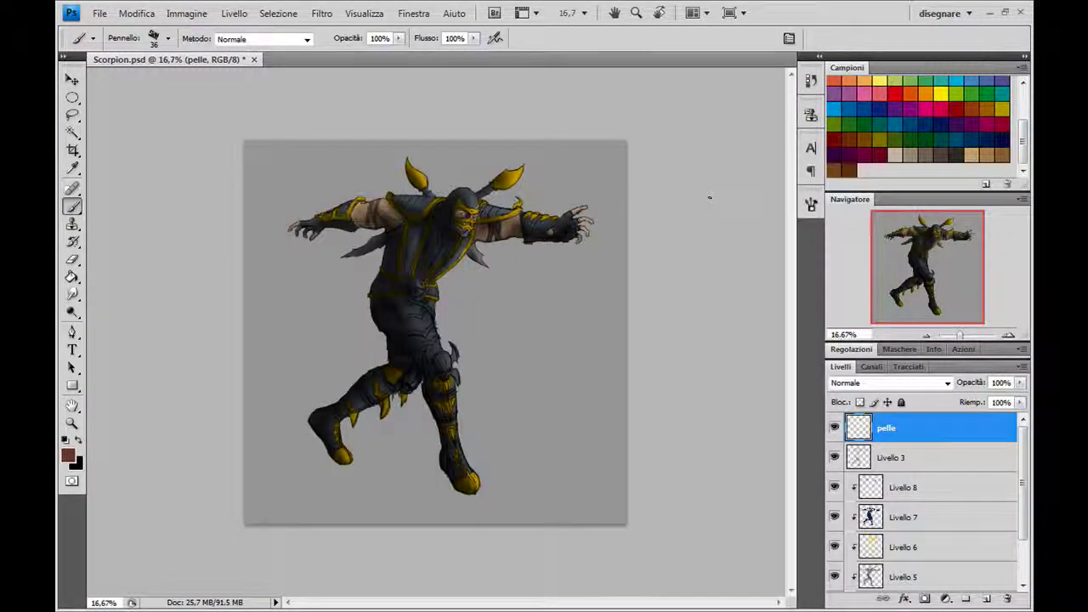